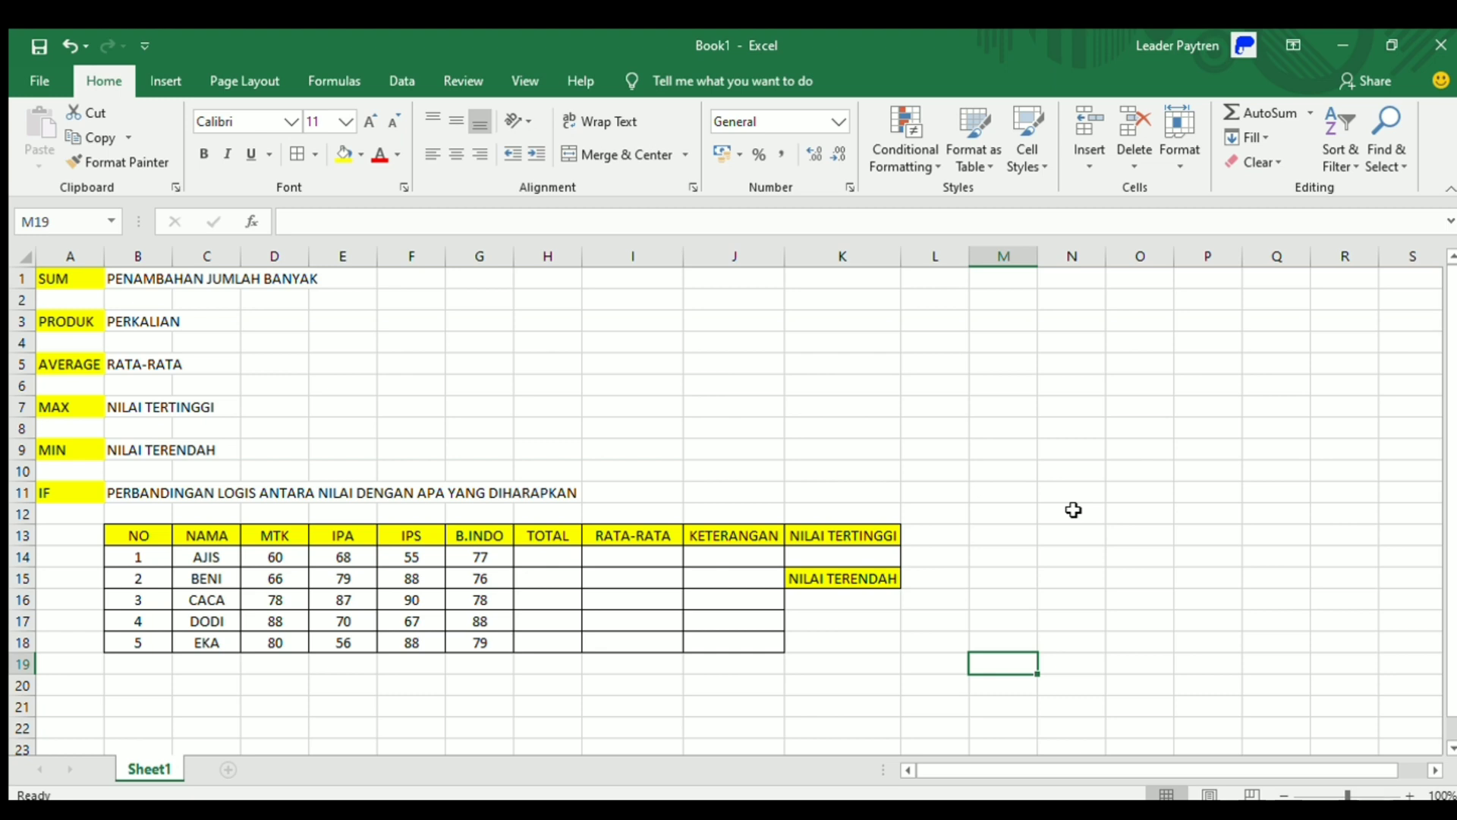
# Go through the function names SUM, PRODUK, AVERAGE, MAX, MIN and IF listed in column A.
pyautogui.click(77, 275)
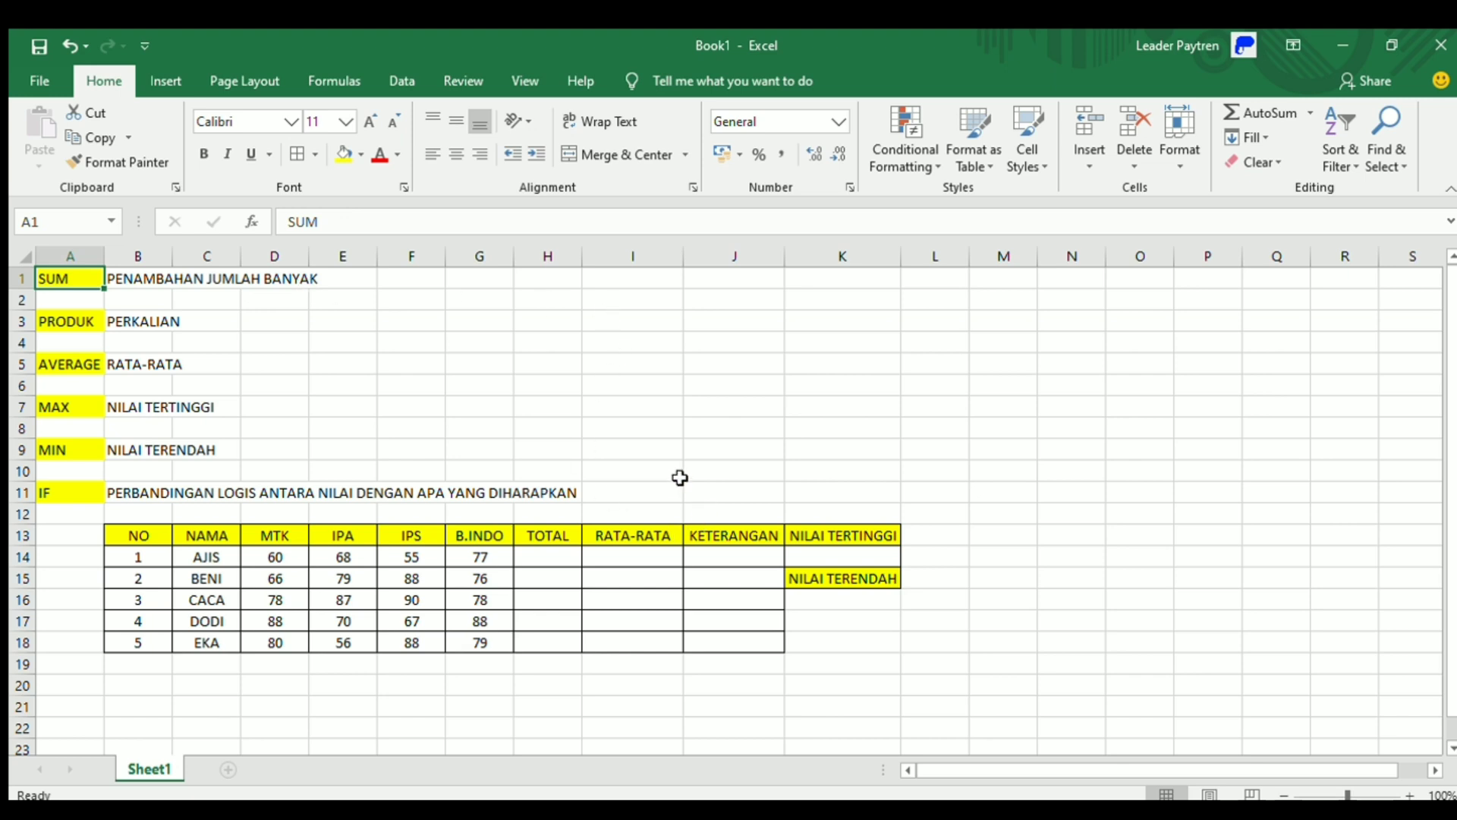
pyautogui.click(97, 324)
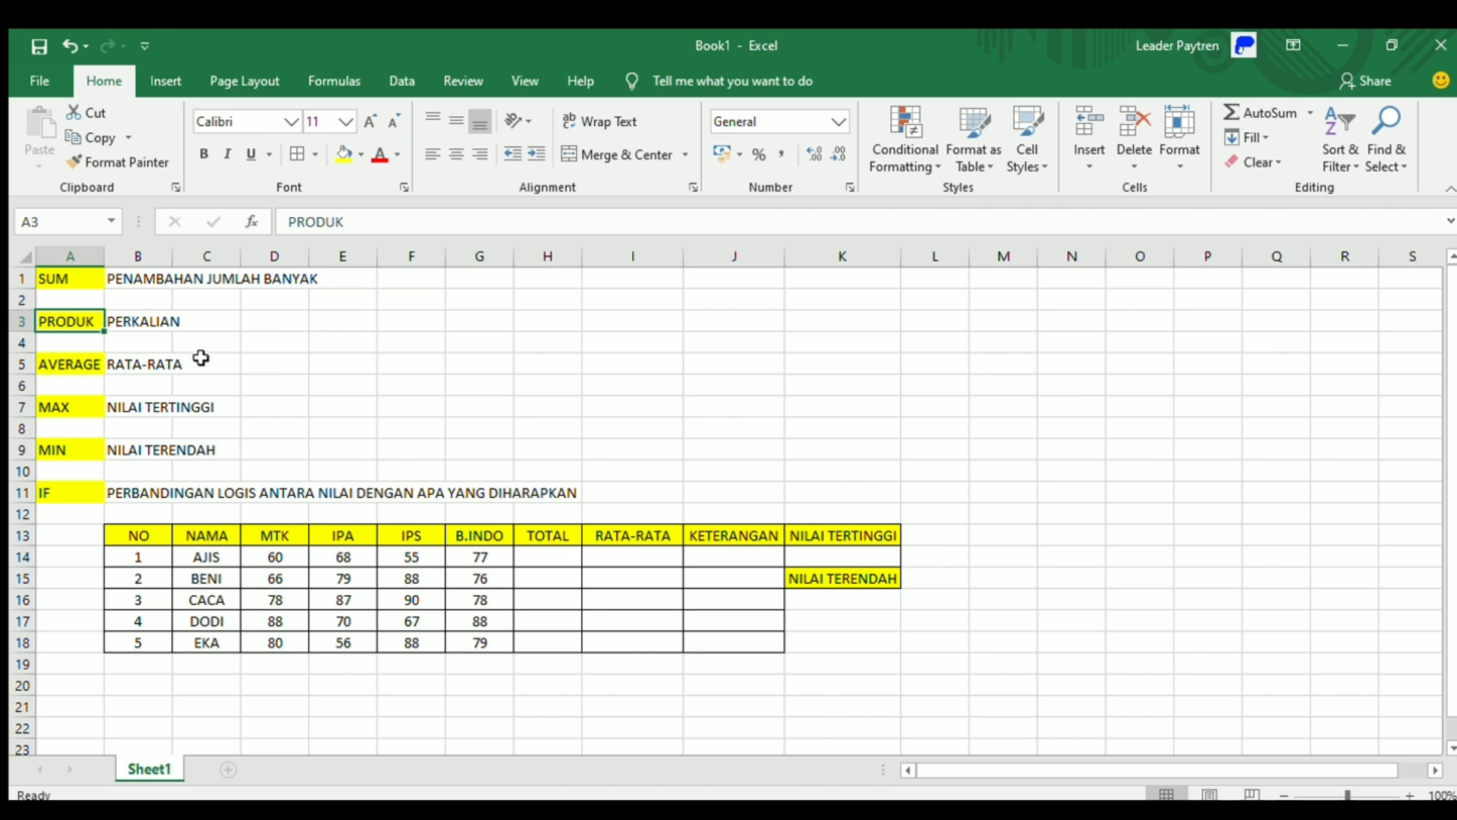
pyautogui.click(96, 369)
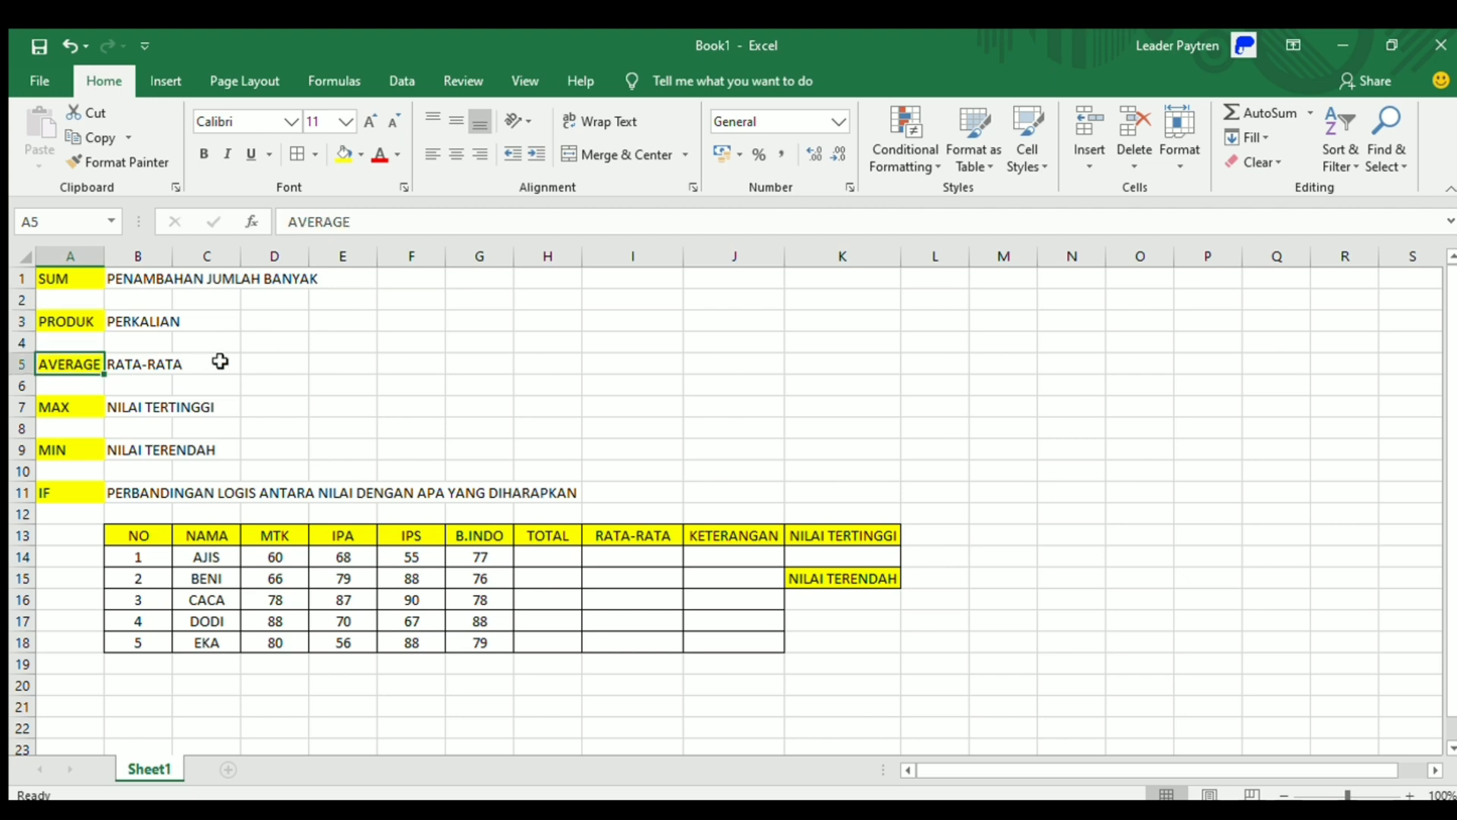
pyautogui.click(84, 411)
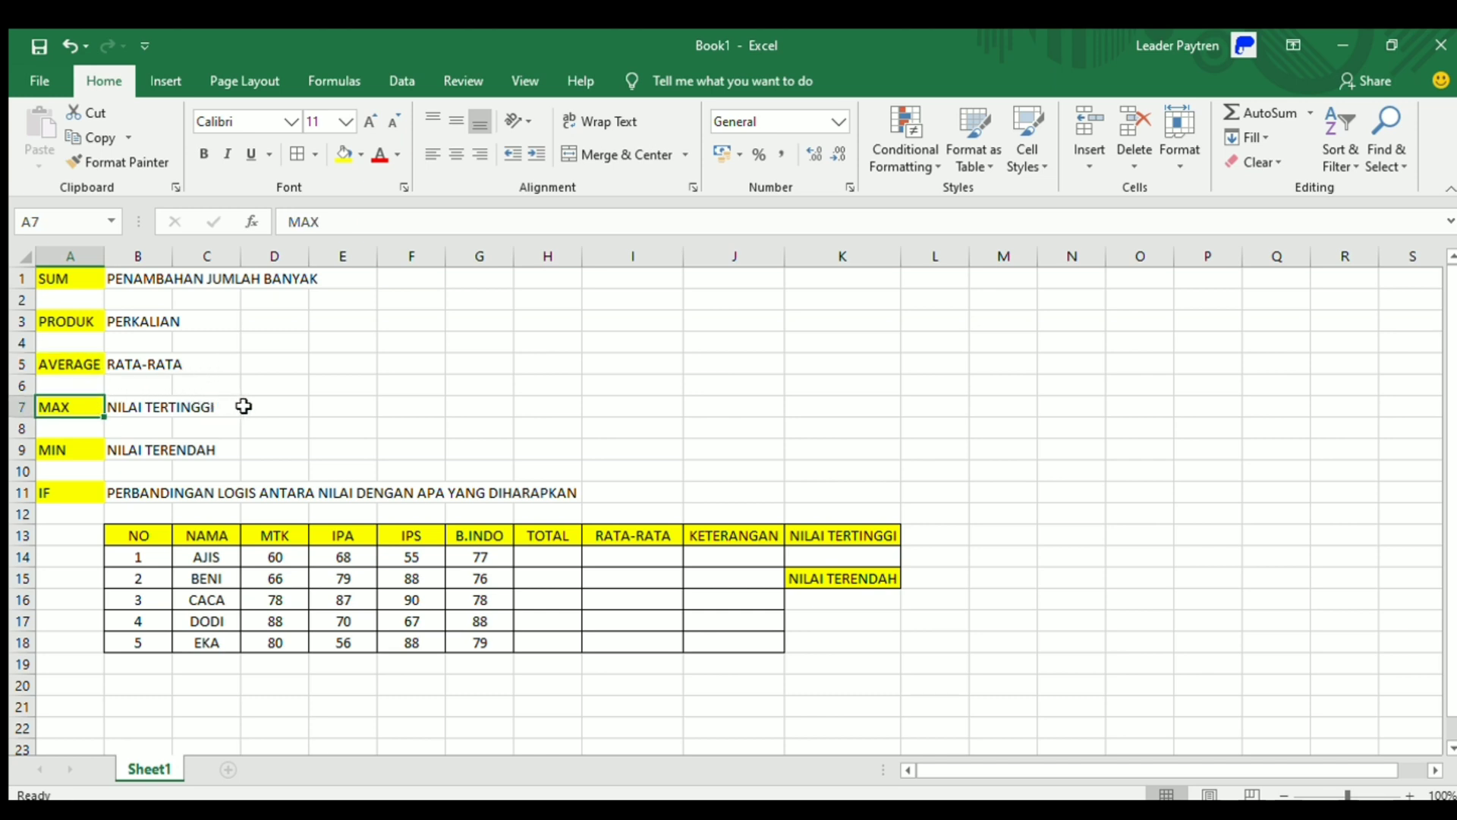
pyautogui.click(64, 451)
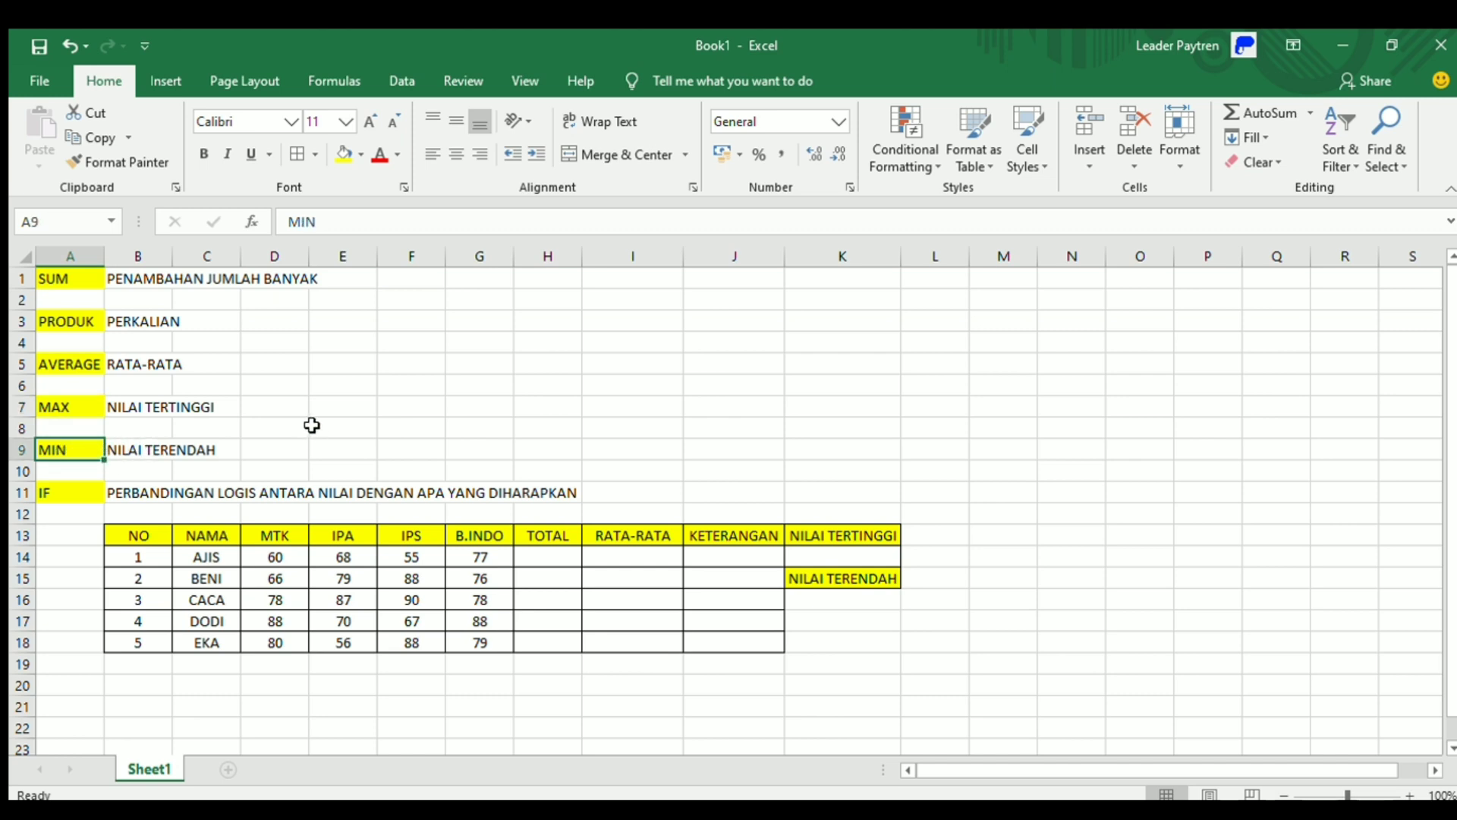
pyautogui.click(85, 491)
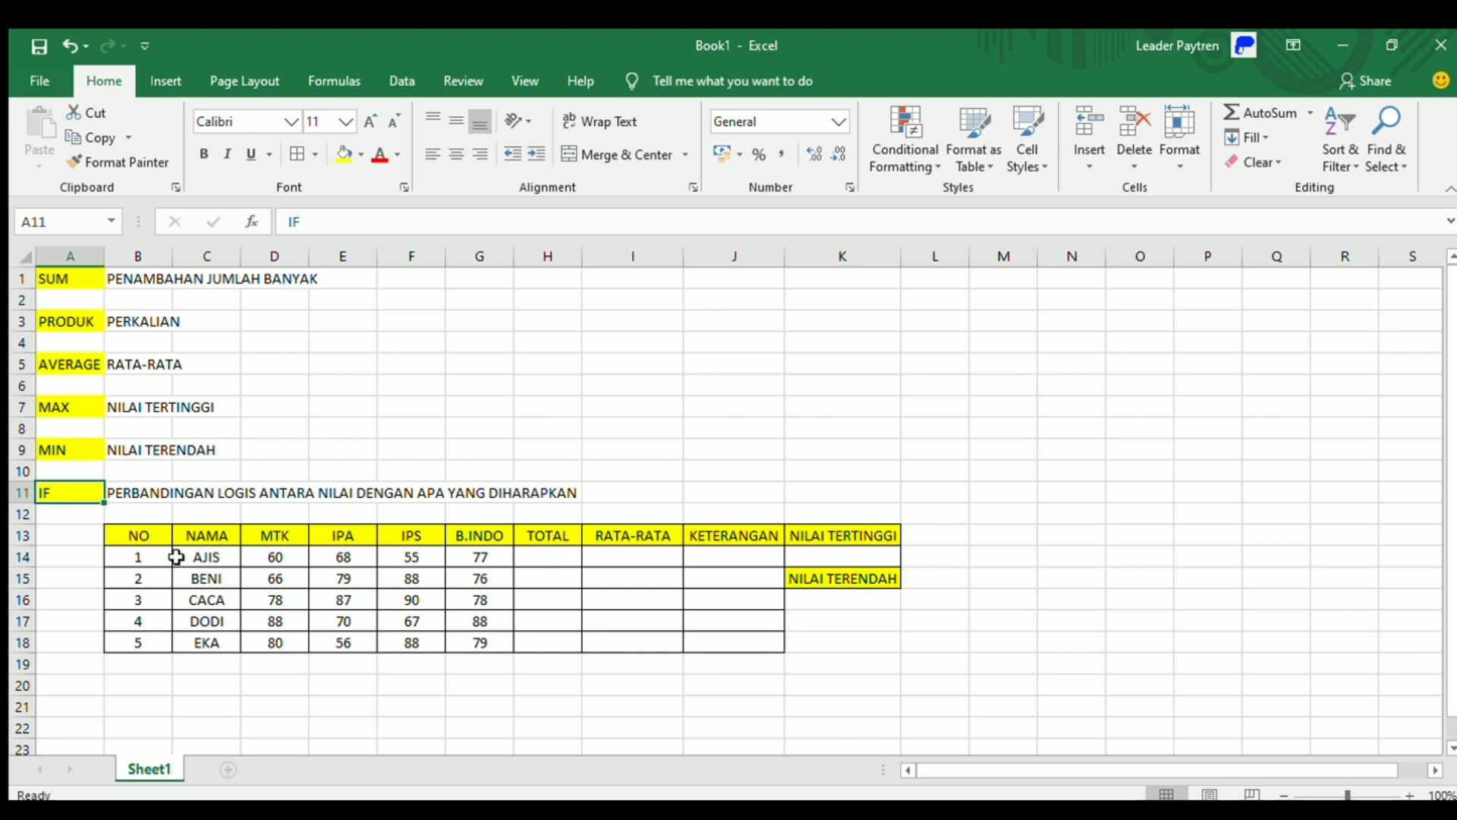
# Make the whole score table in B13:K18 bold.
pyautogui.moveTo(143, 535); pyautogui.dragTo(830, 642)
pyautogui.click(207, 156)
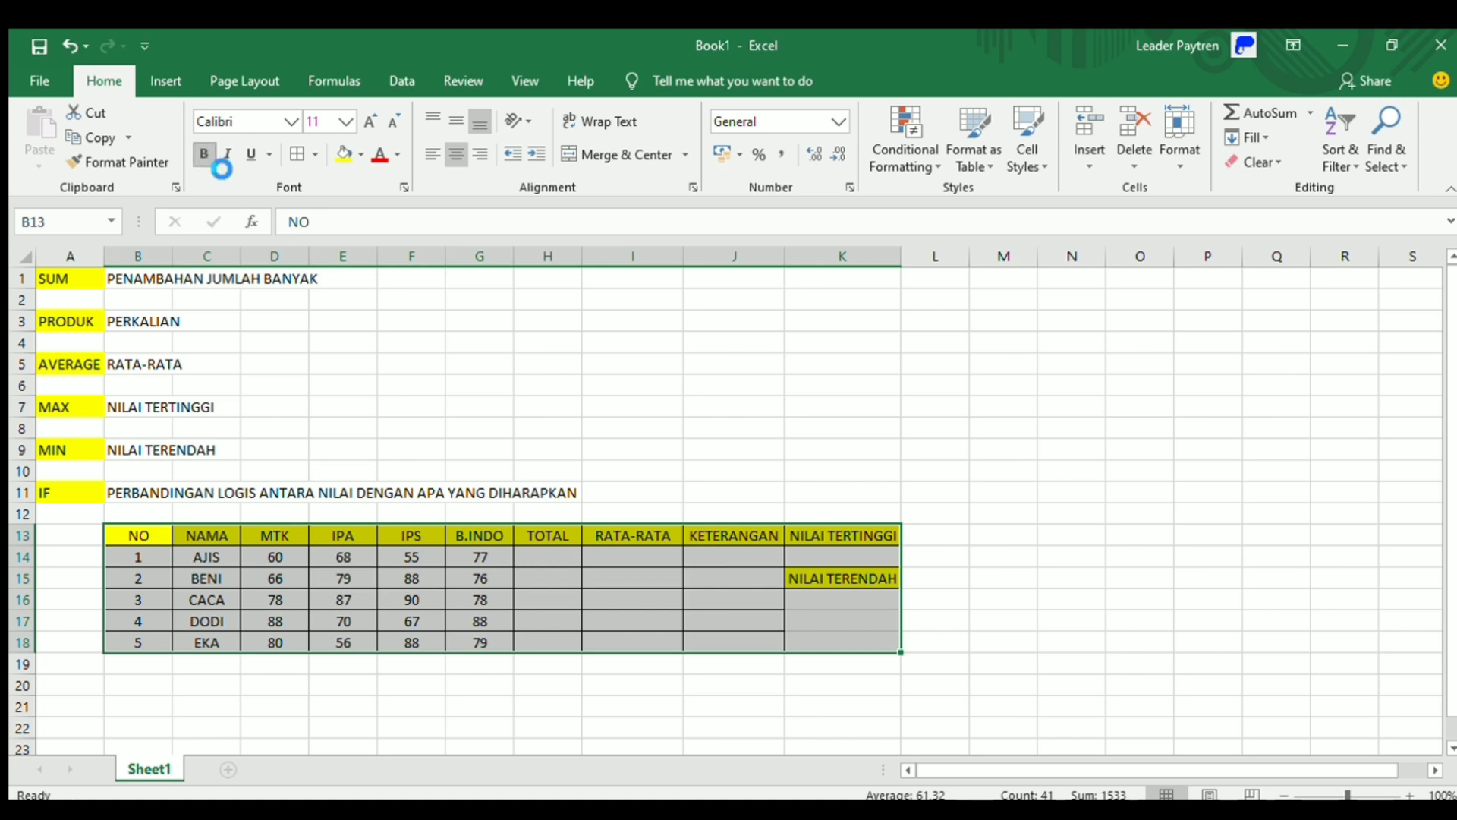
pyautogui.click(496, 428)
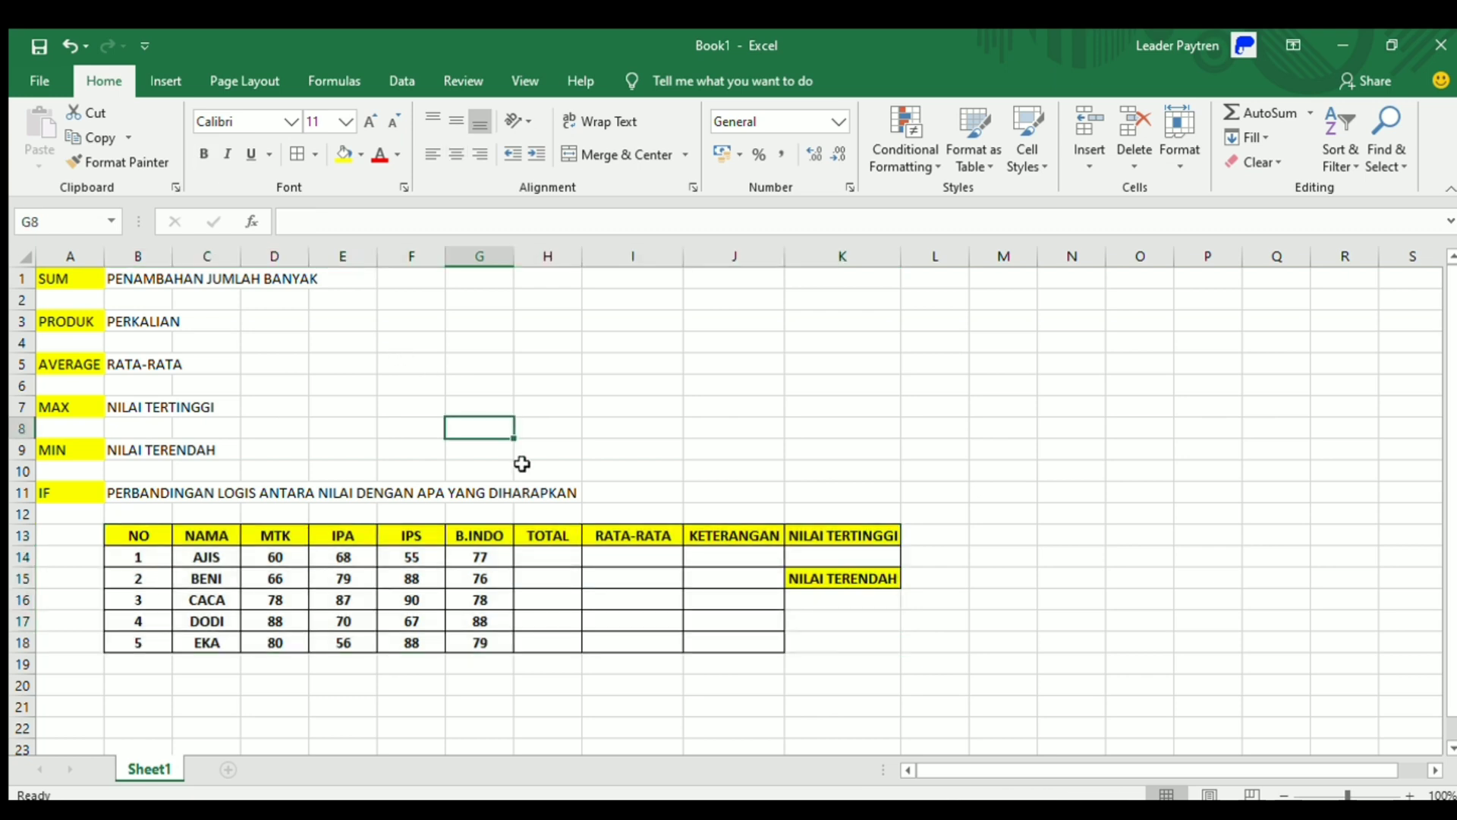
# Examine the first TOTAL cell and the student names in C14 through C18.
pyautogui.click(564, 556)
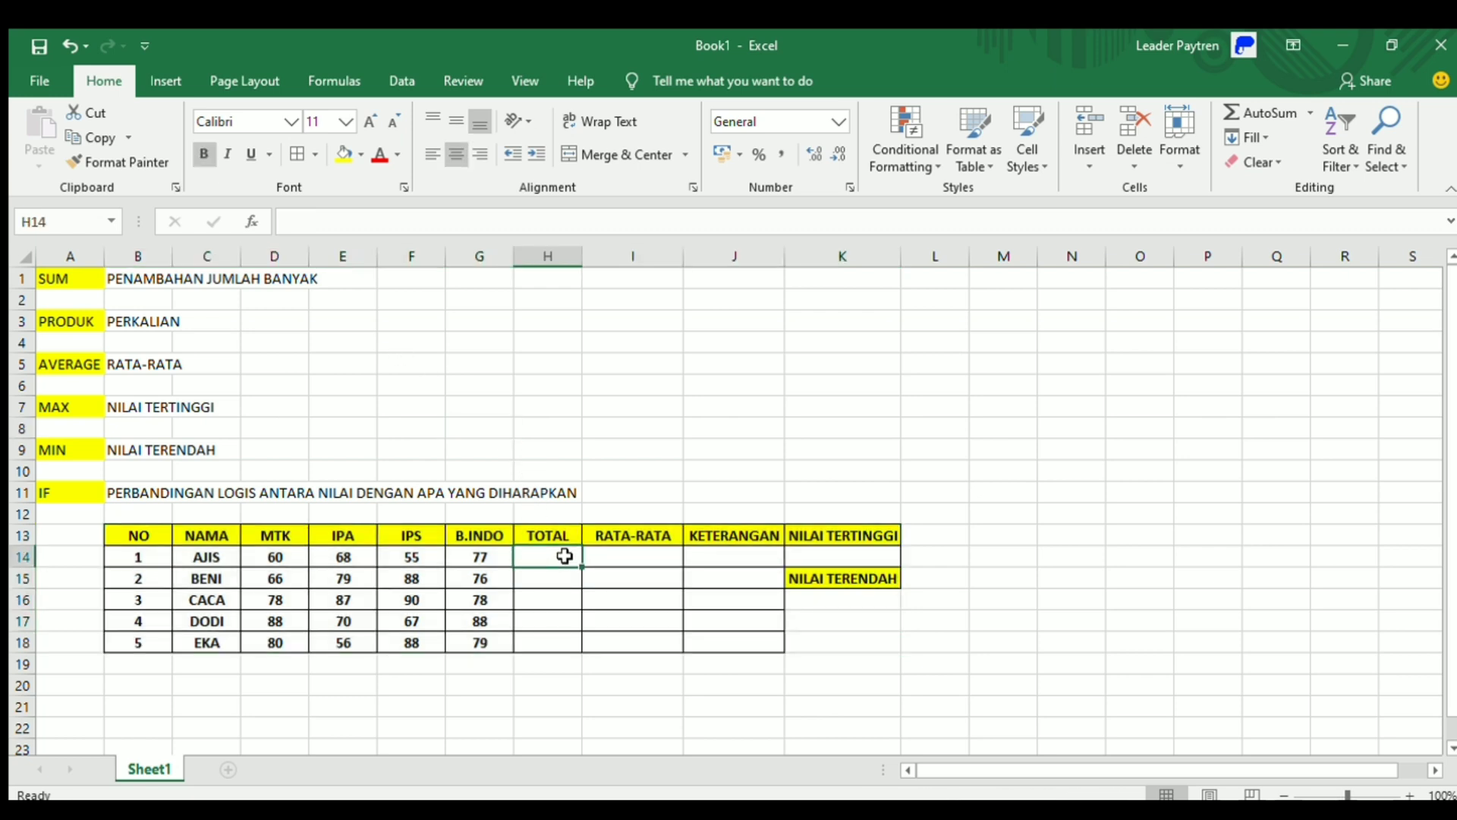
pyautogui.click(224, 559)
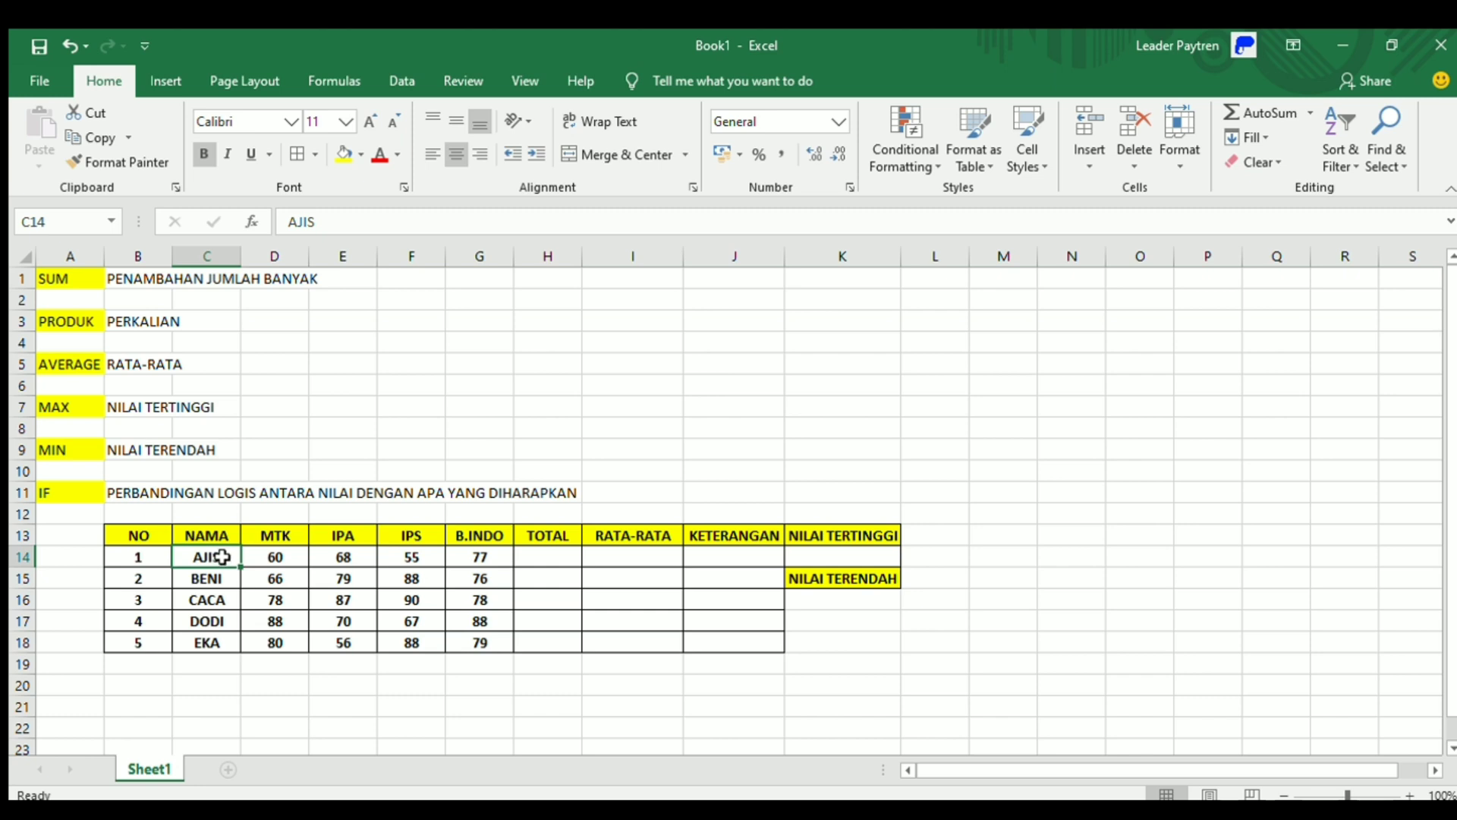
pyautogui.press('Down')
pyautogui.press('Down')
pyautogui.press('Down')
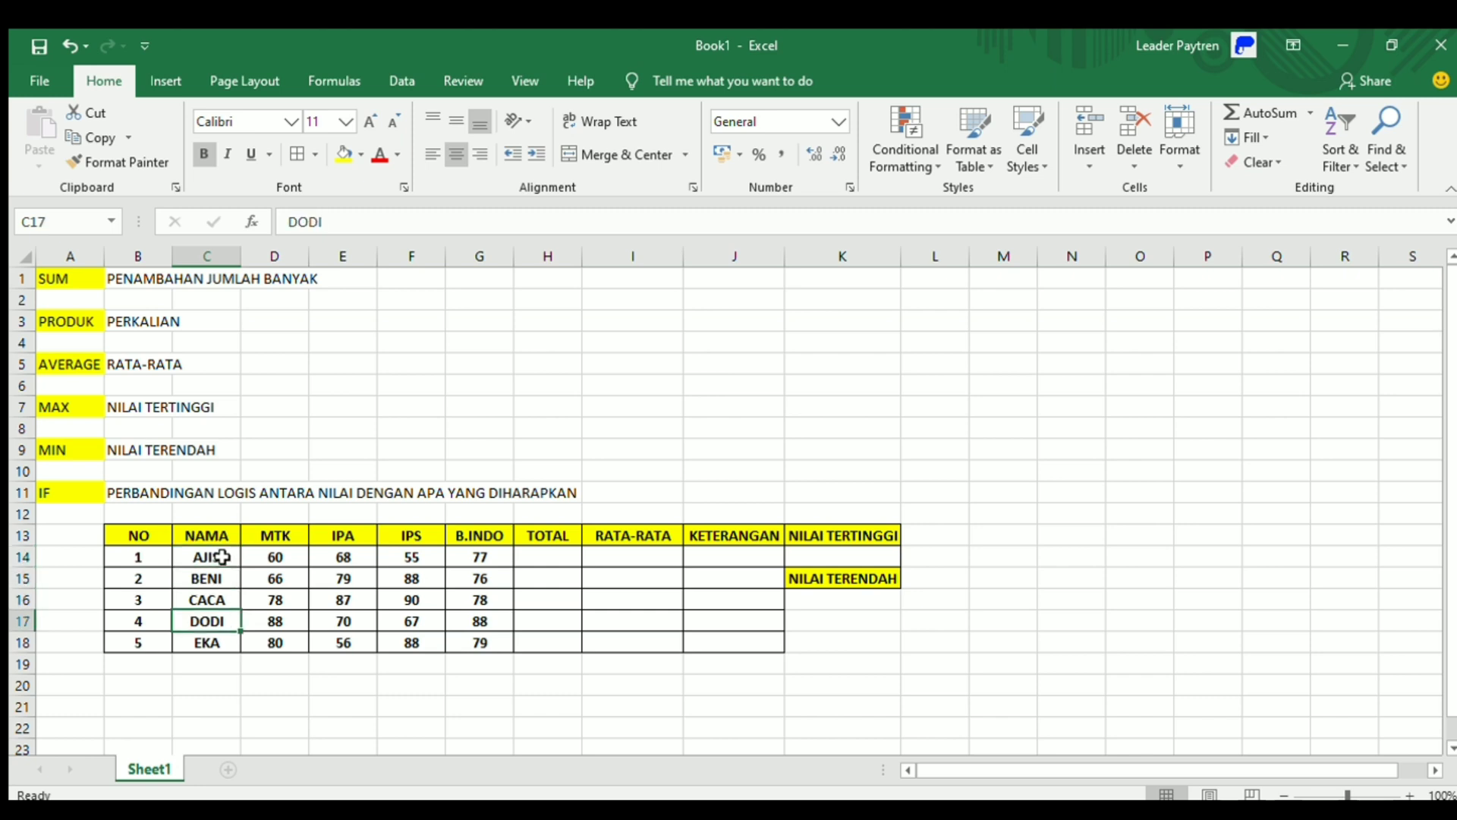
pyautogui.press('Down')
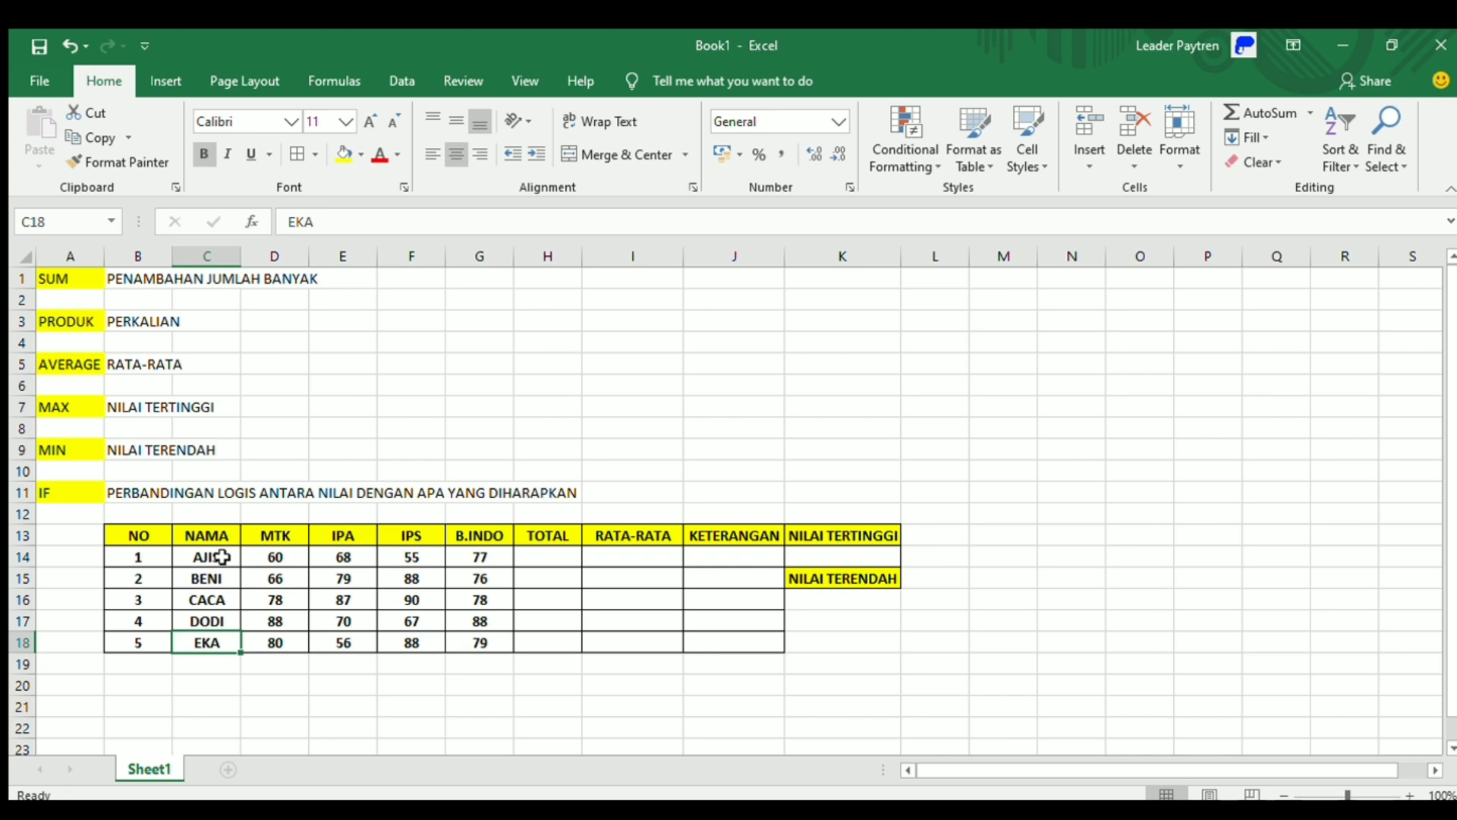
# Enter the formula =SUM(D14:G14) in H14 to total the first student's four subject scores.
pyautogui.click(541, 554)
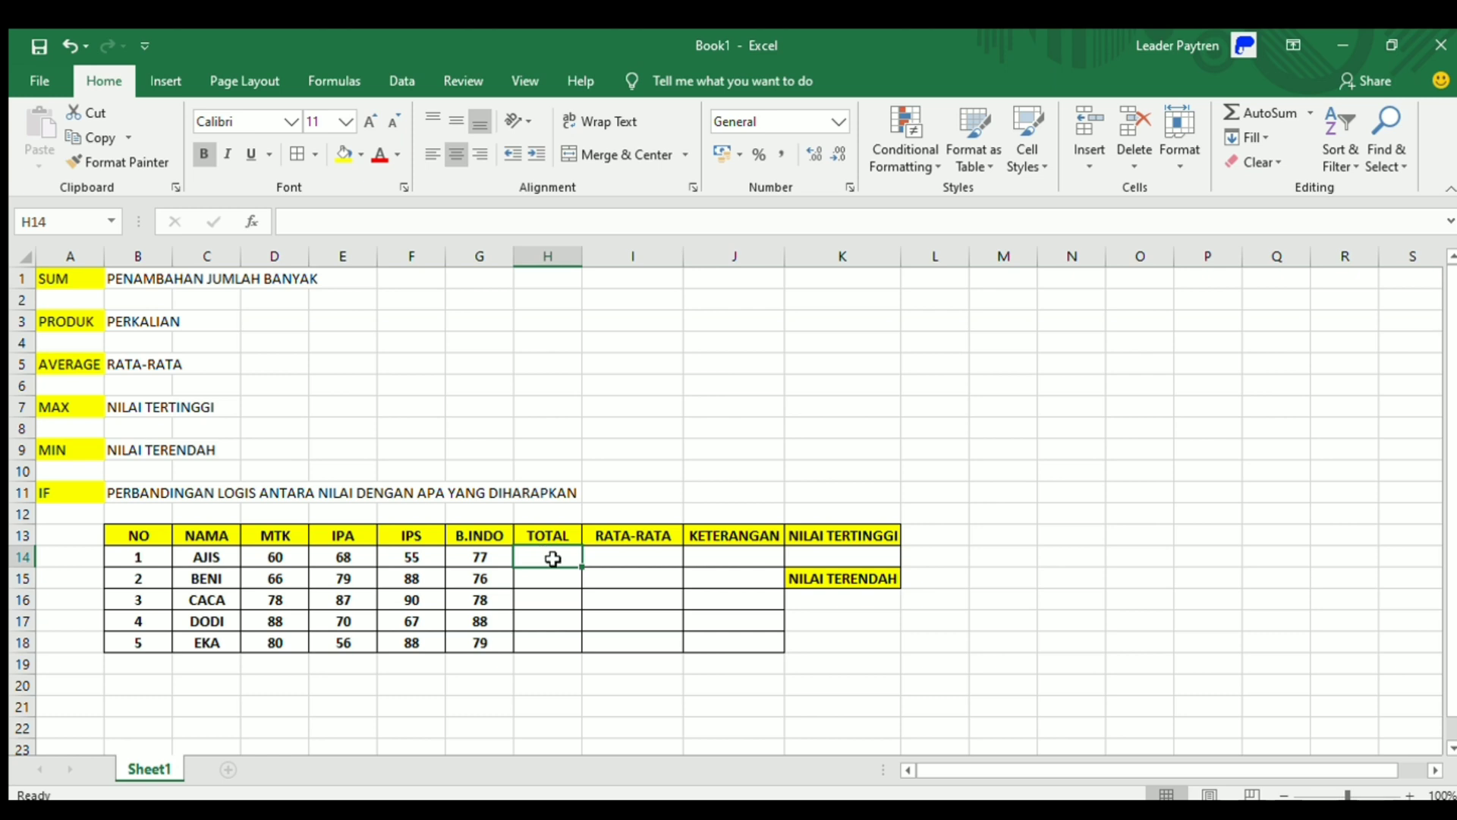
pyautogui.write('=')
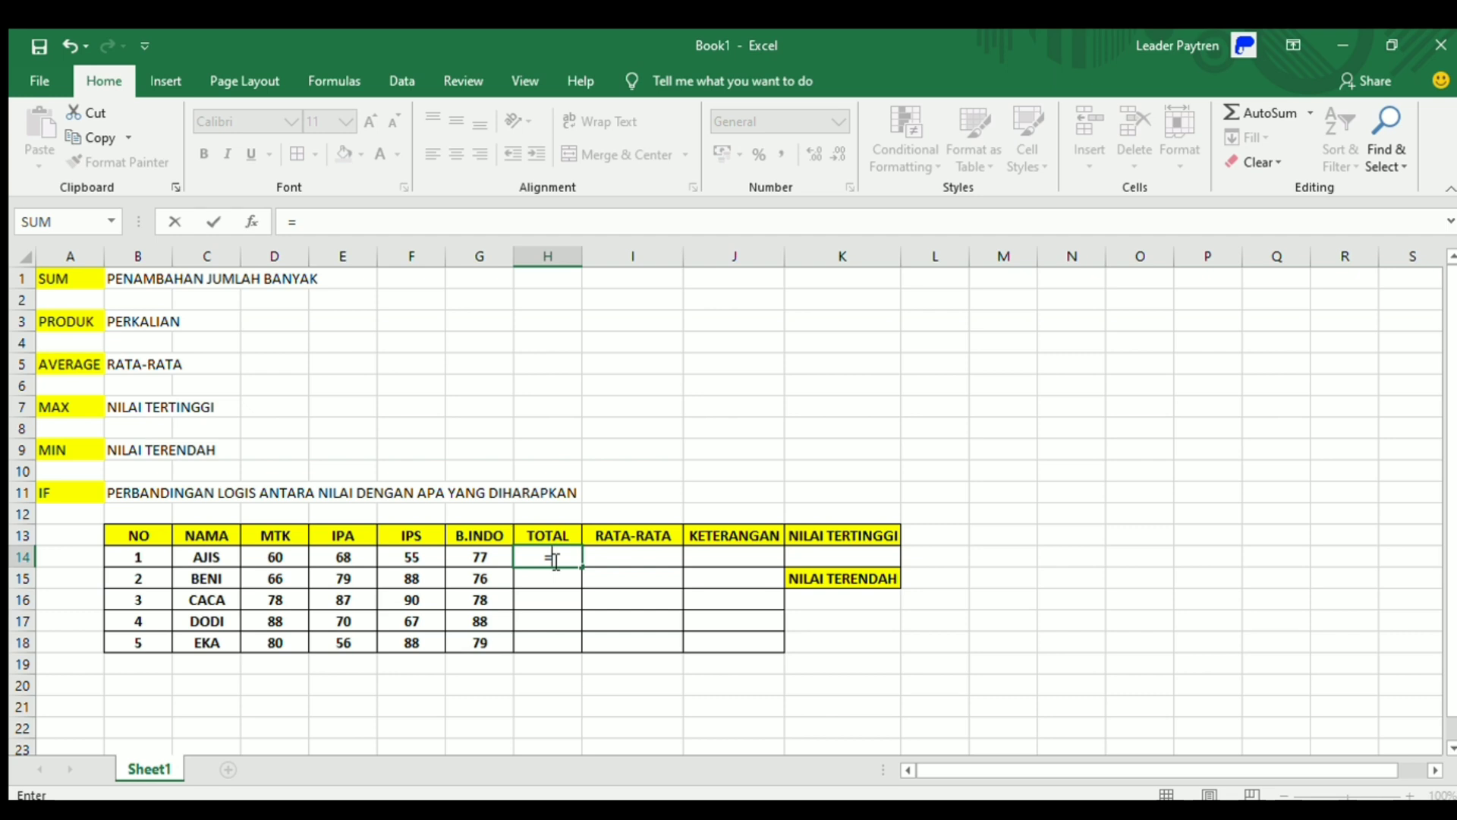
pyautogui.write('SUM(')
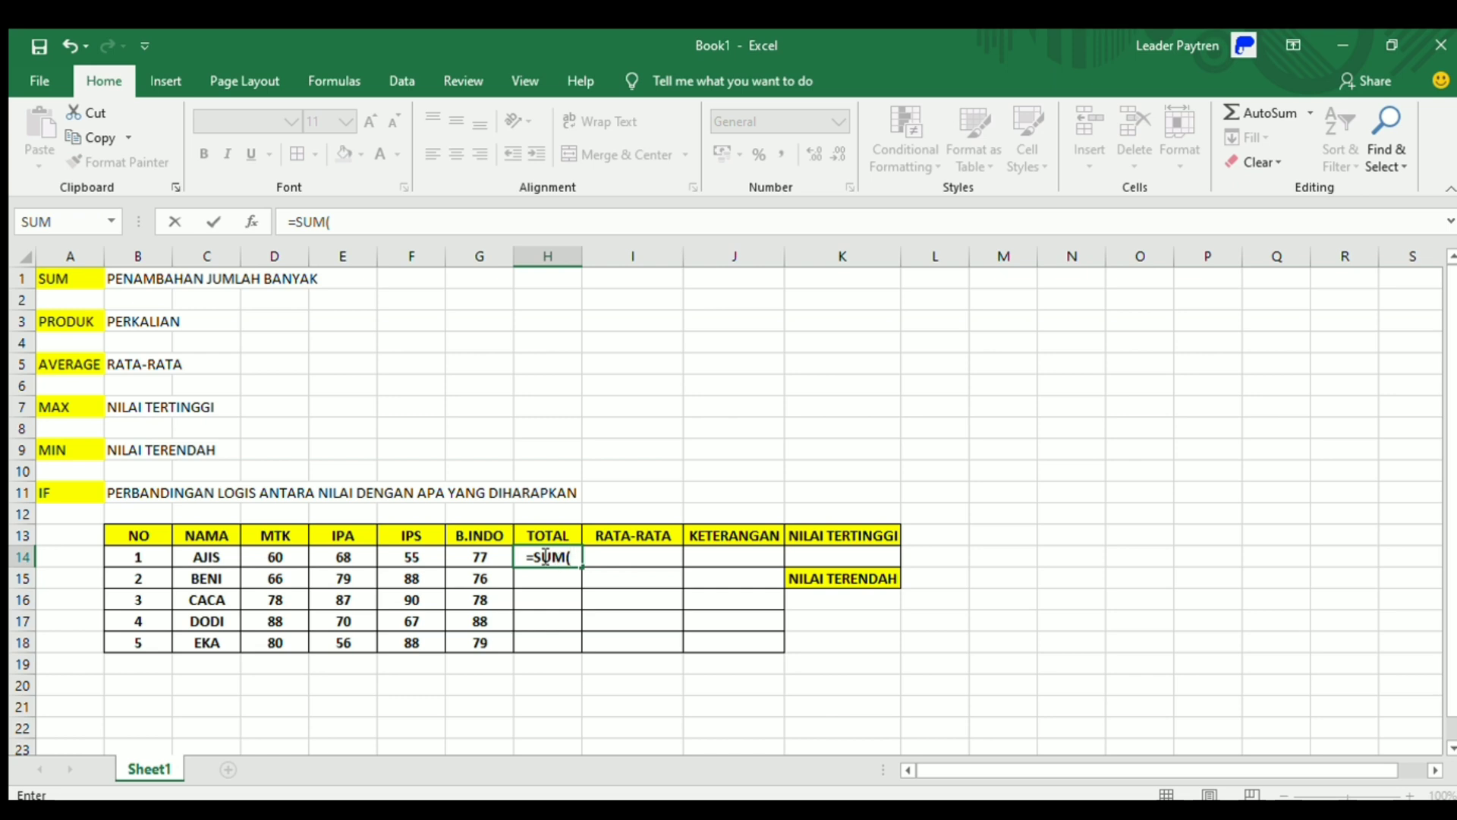
pyautogui.click(271, 556)
pyautogui.moveTo(271, 556); pyautogui.dragTo(466, 561)
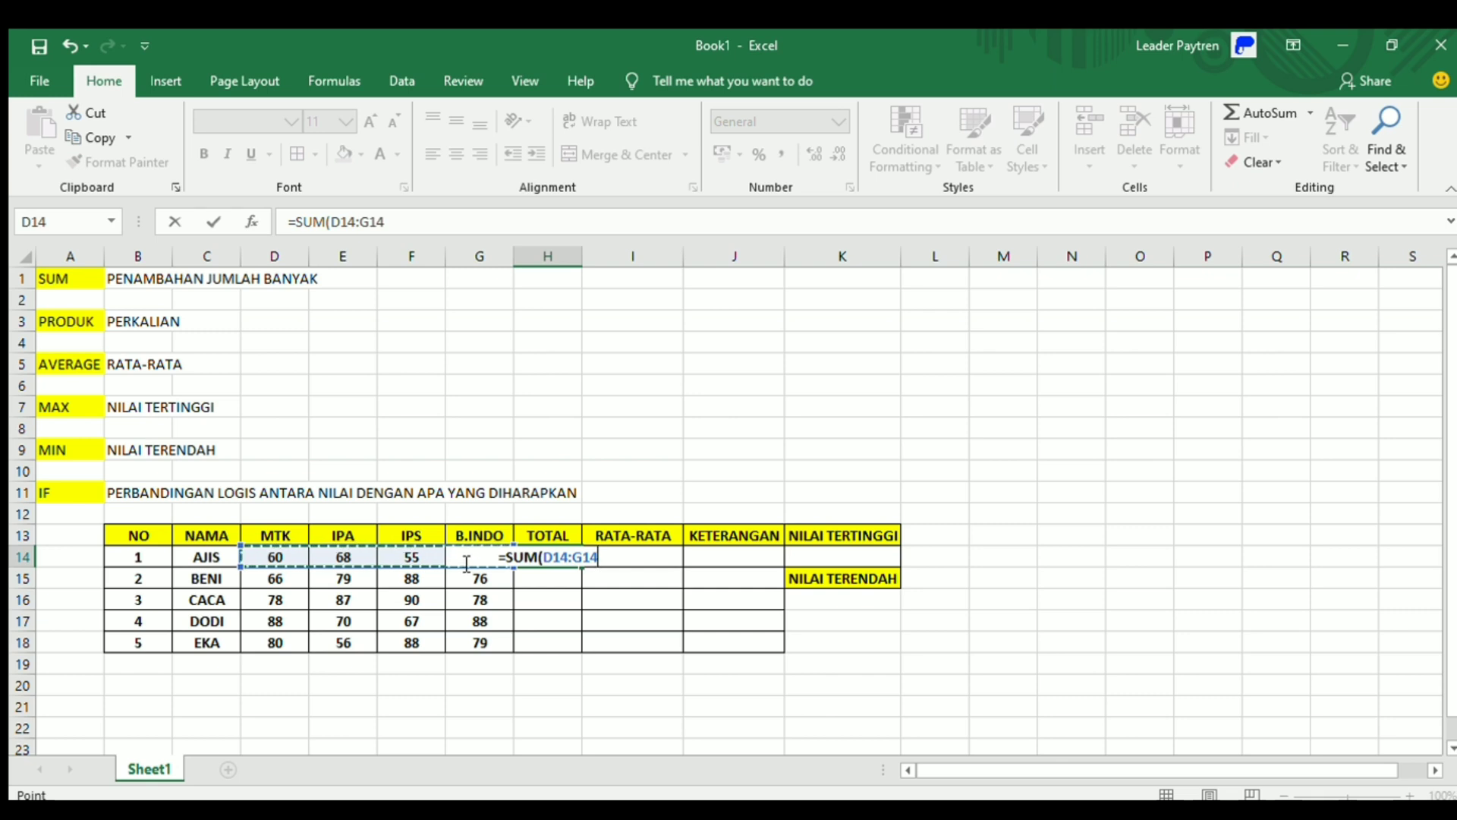
pyautogui.write(')')
pyautogui.press('Return')
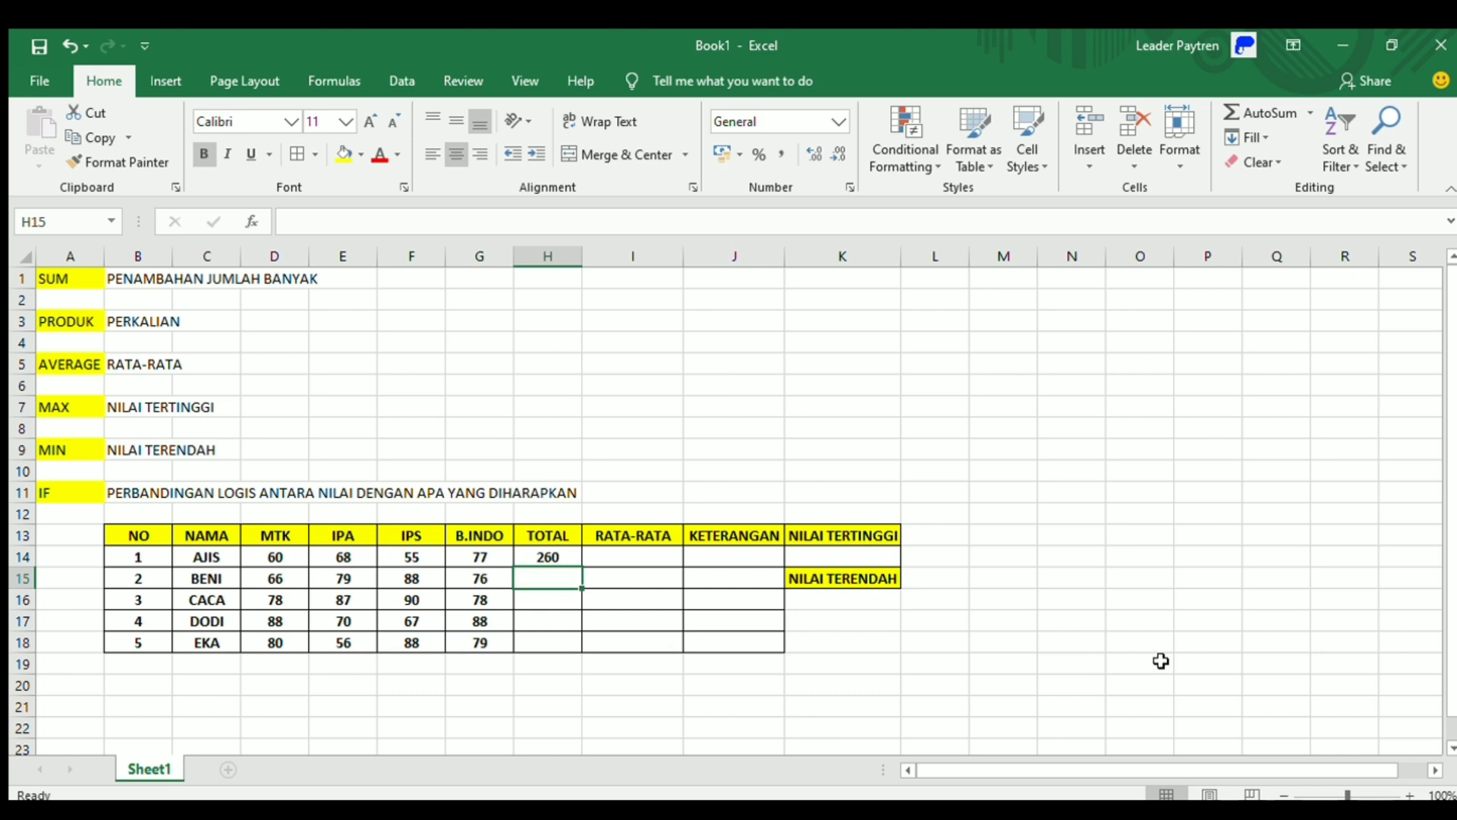
# Enter the formula =SUM(D15:G15) in H15 to total the second student's scores.
pyautogui.click(1410, 795)
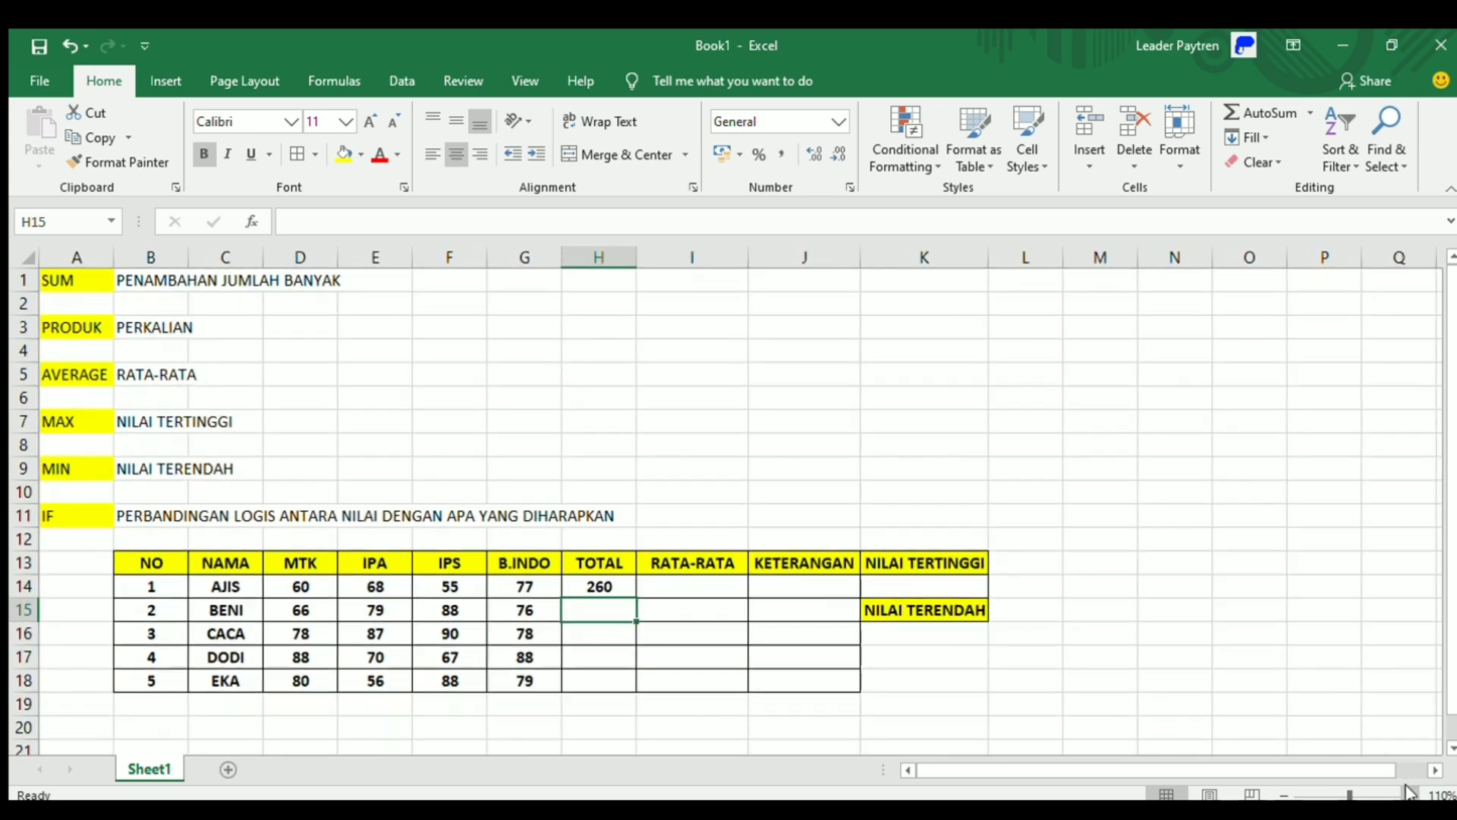
pyautogui.click(1410, 794)
pyautogui.scroll(-1, 1256, 685)
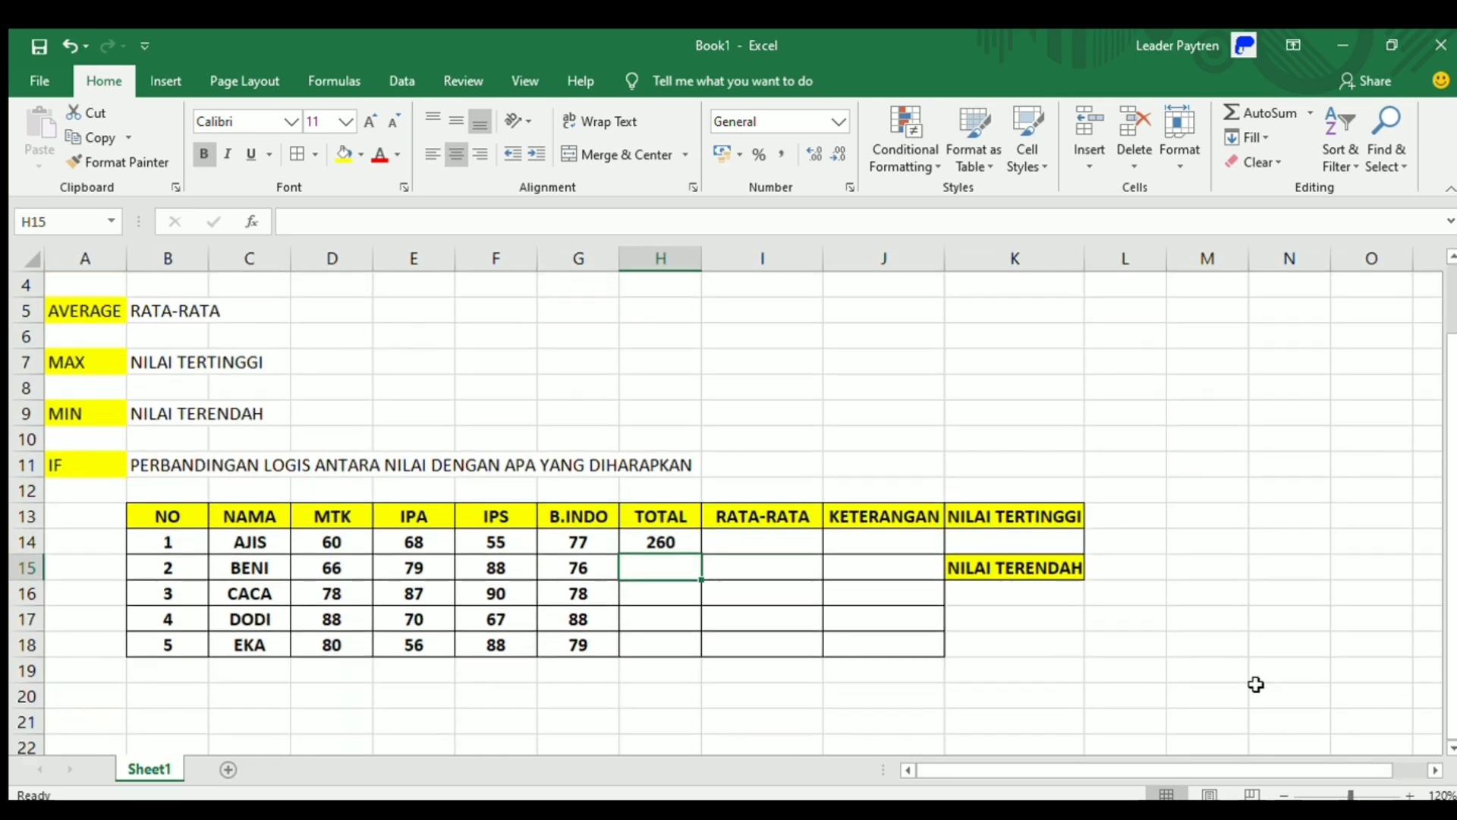
pyautogui.scroll(1, 1256, 684)
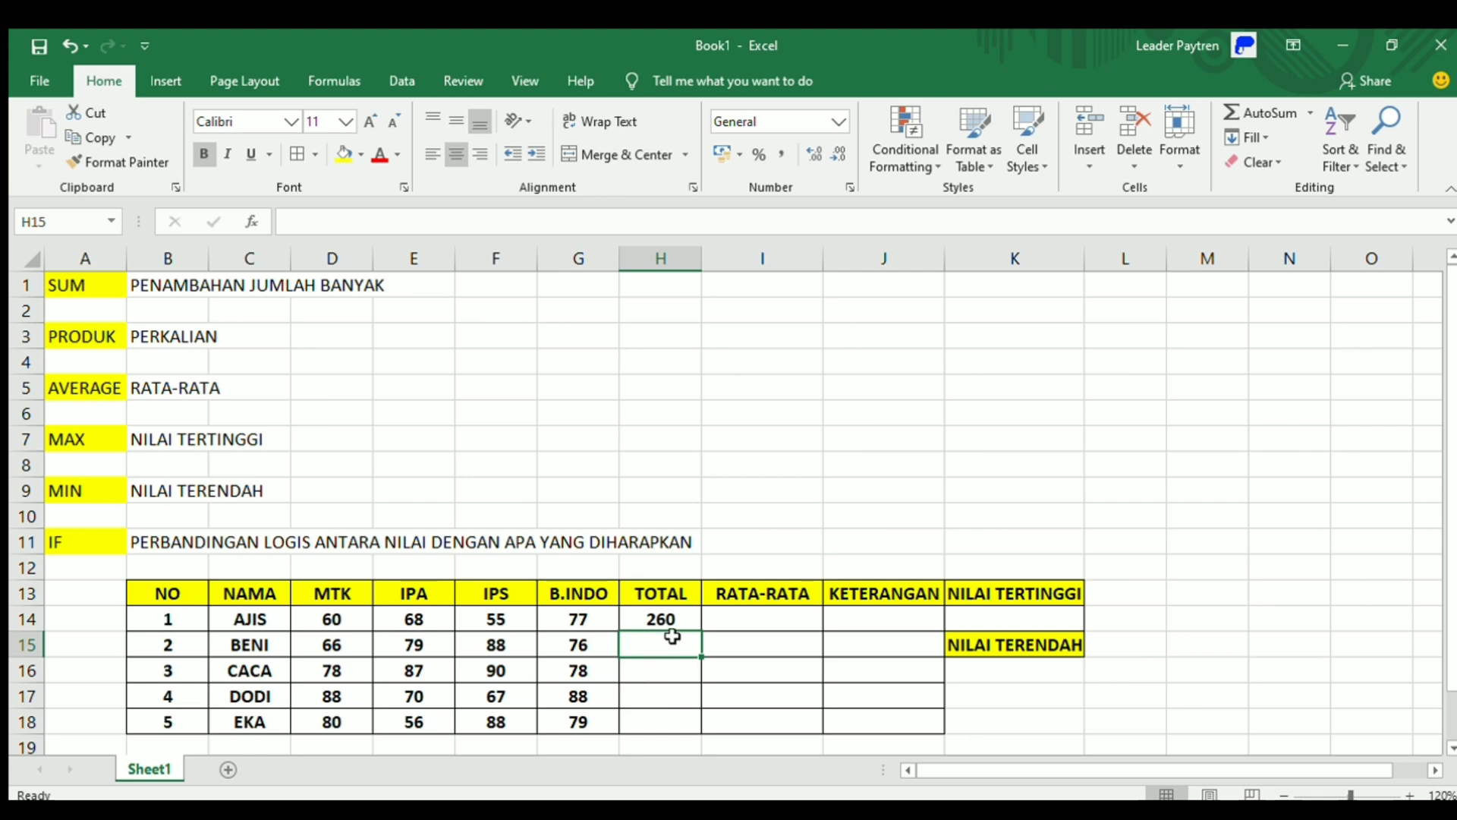
pyautogui.write('=')
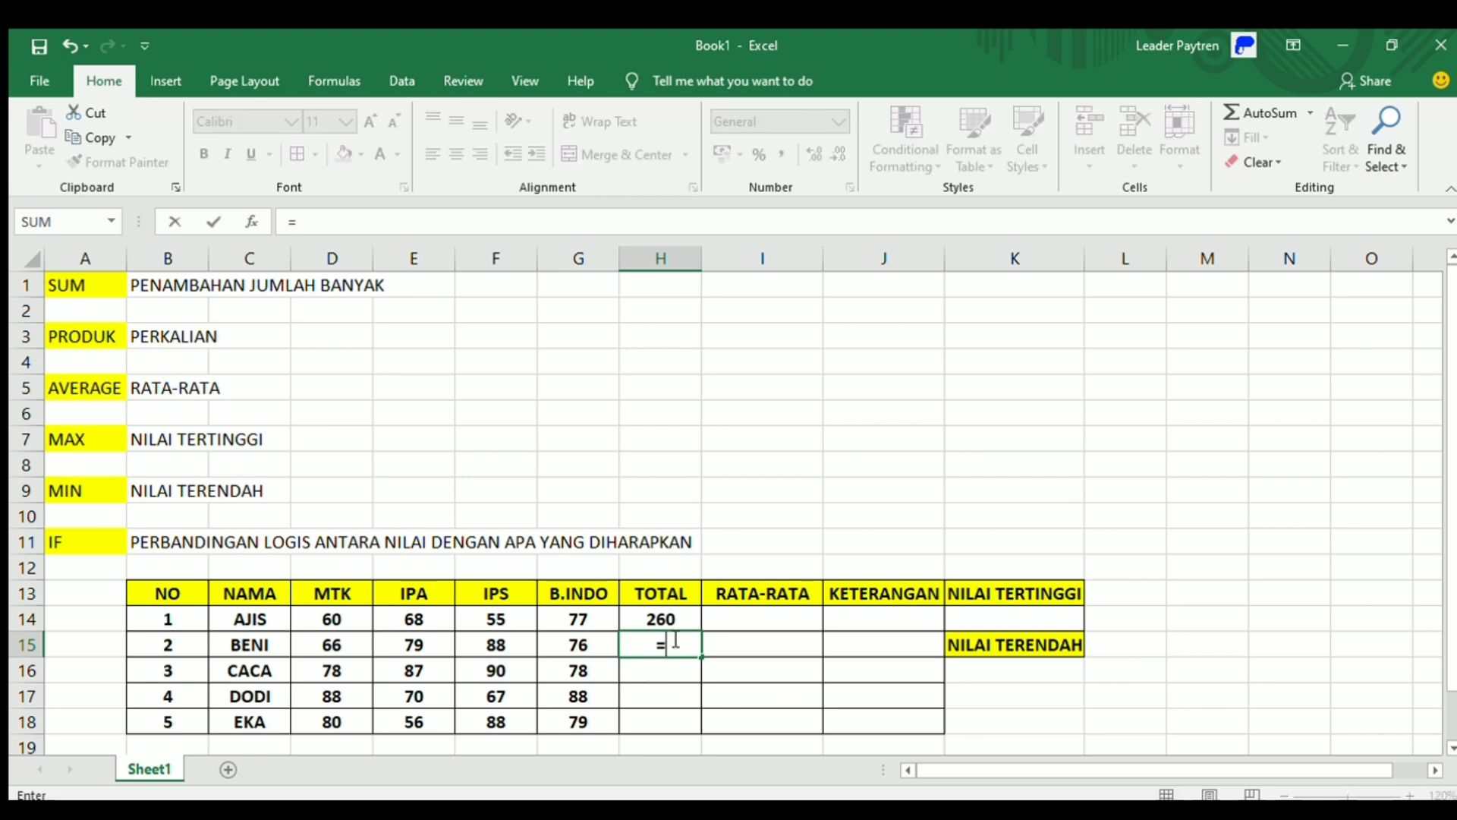
pyautogui.write('SUM')
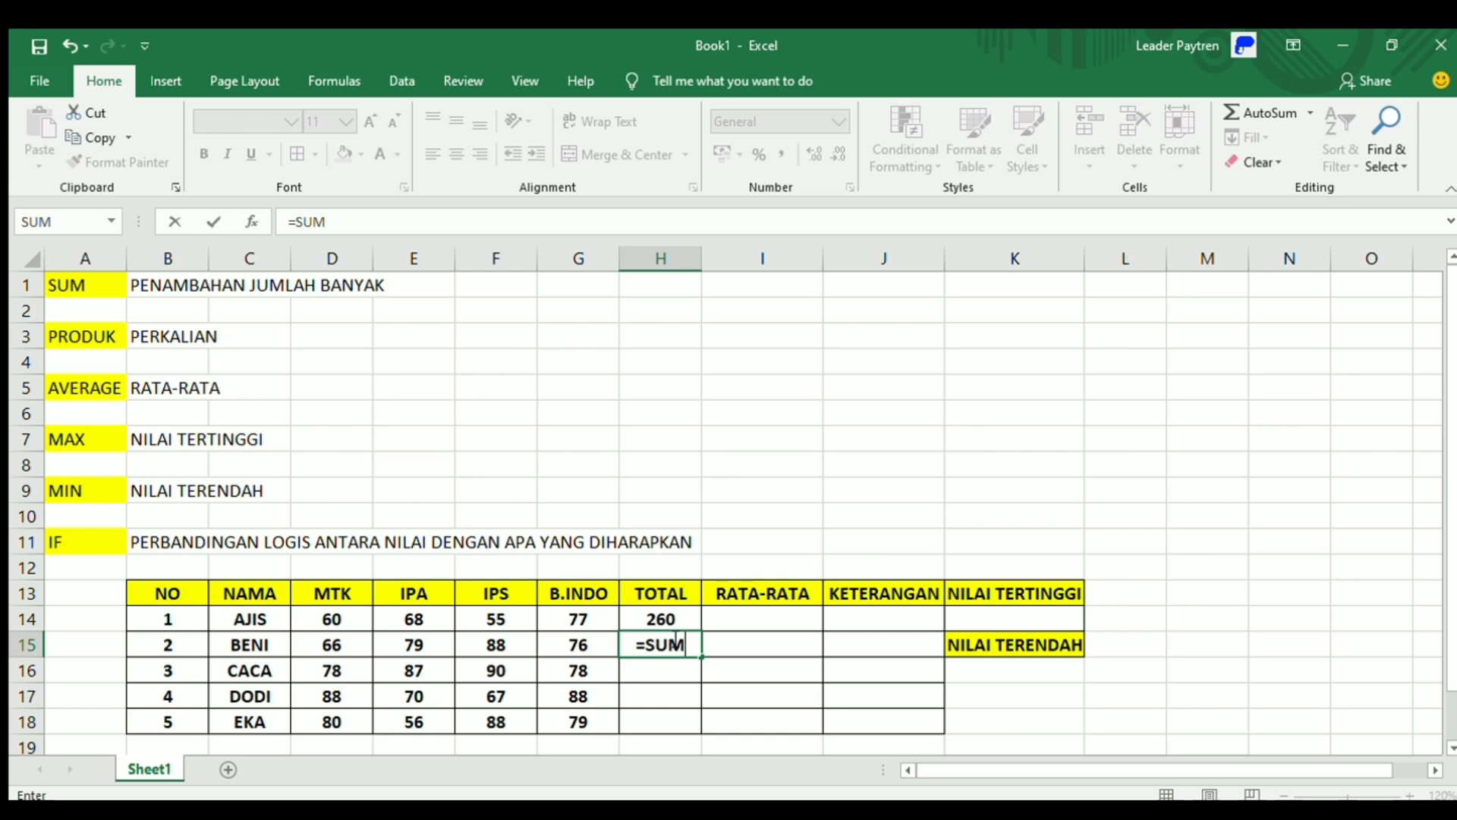
pyautogui.write('(')
pyautogui.moveTo(349, 643); pyautogui.dragTo(552, 645)
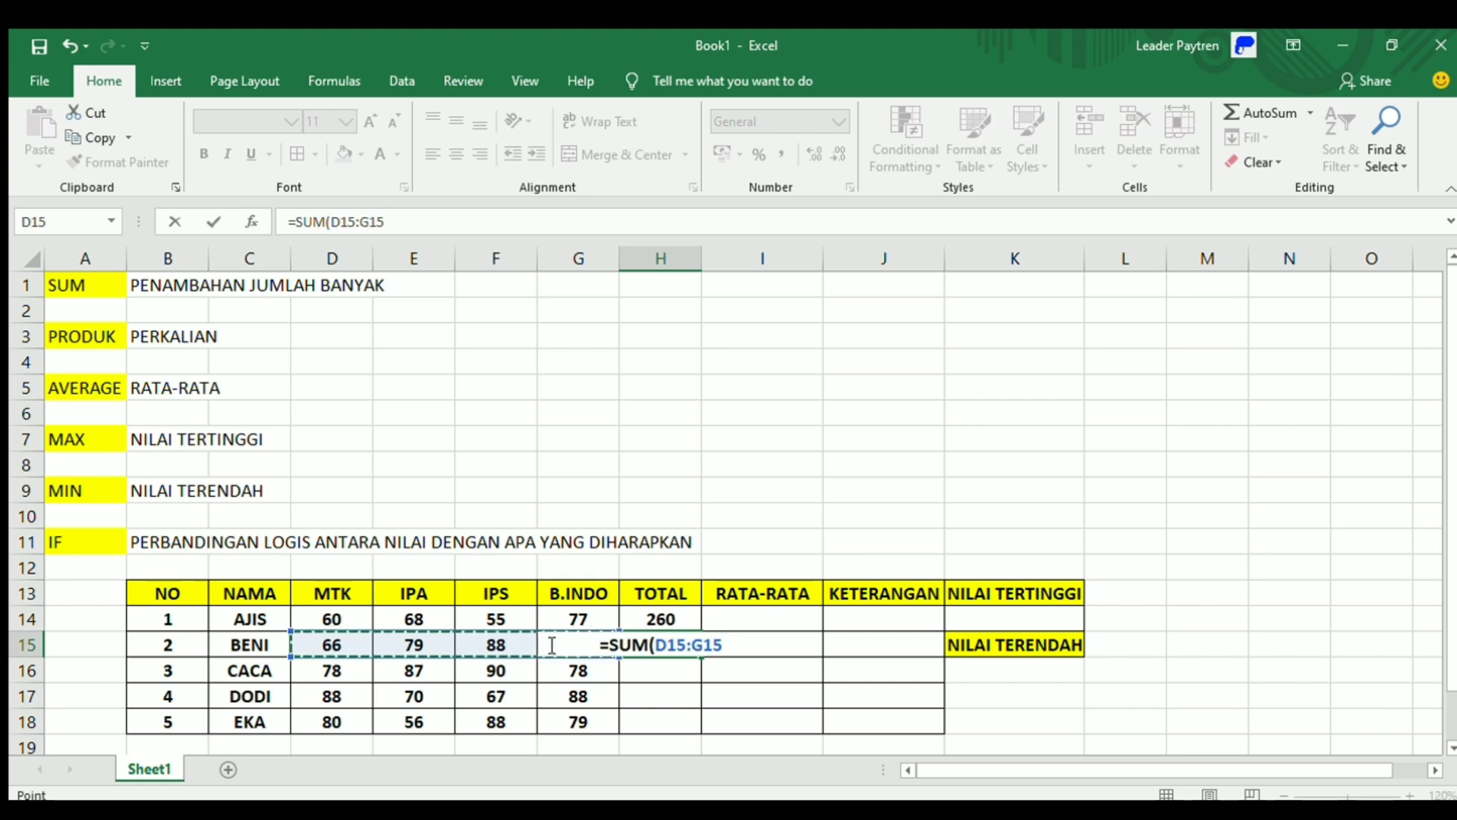
pyautogui.write(')')
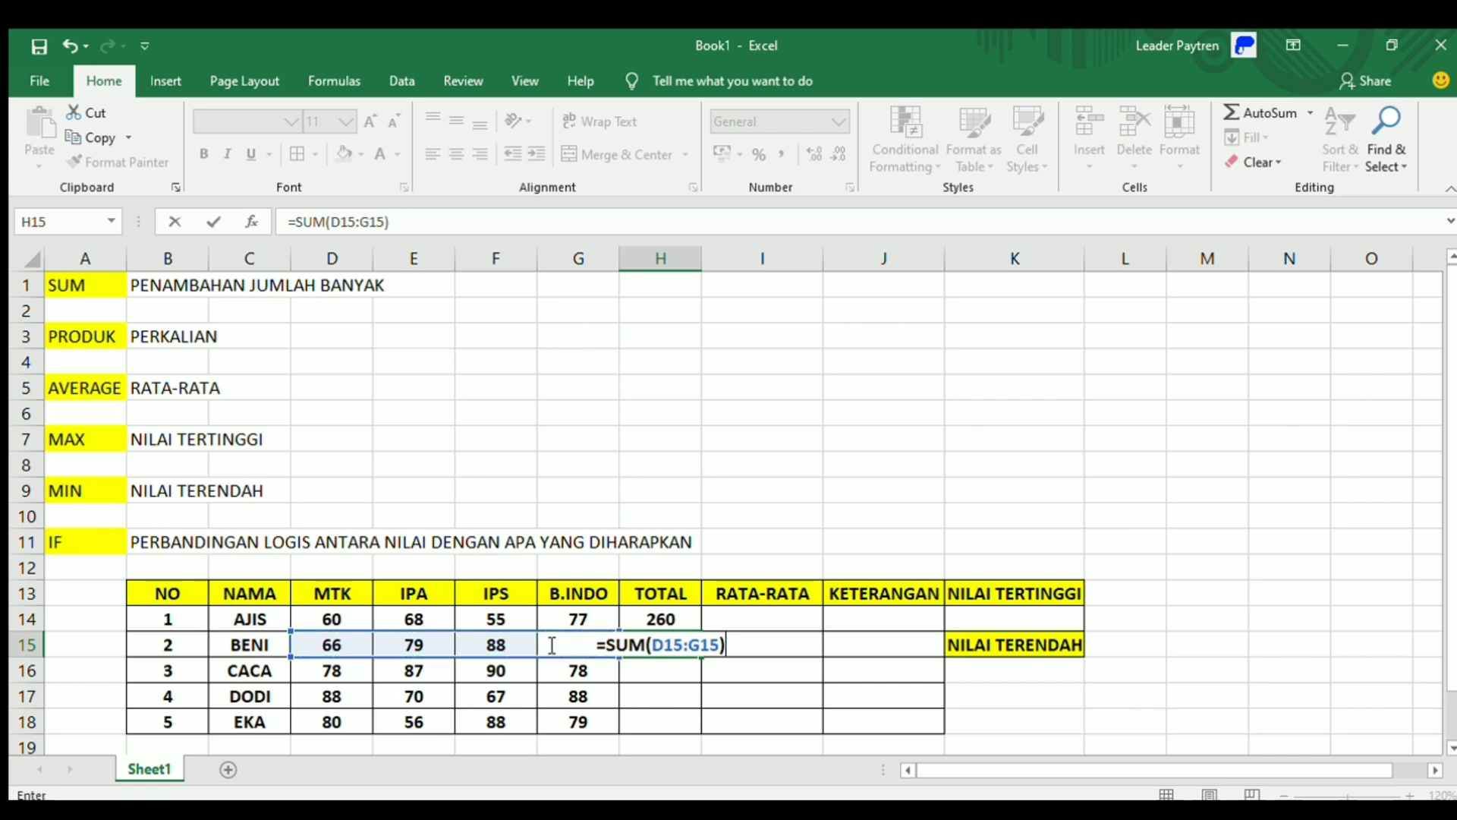
pyautogui.press('Return')
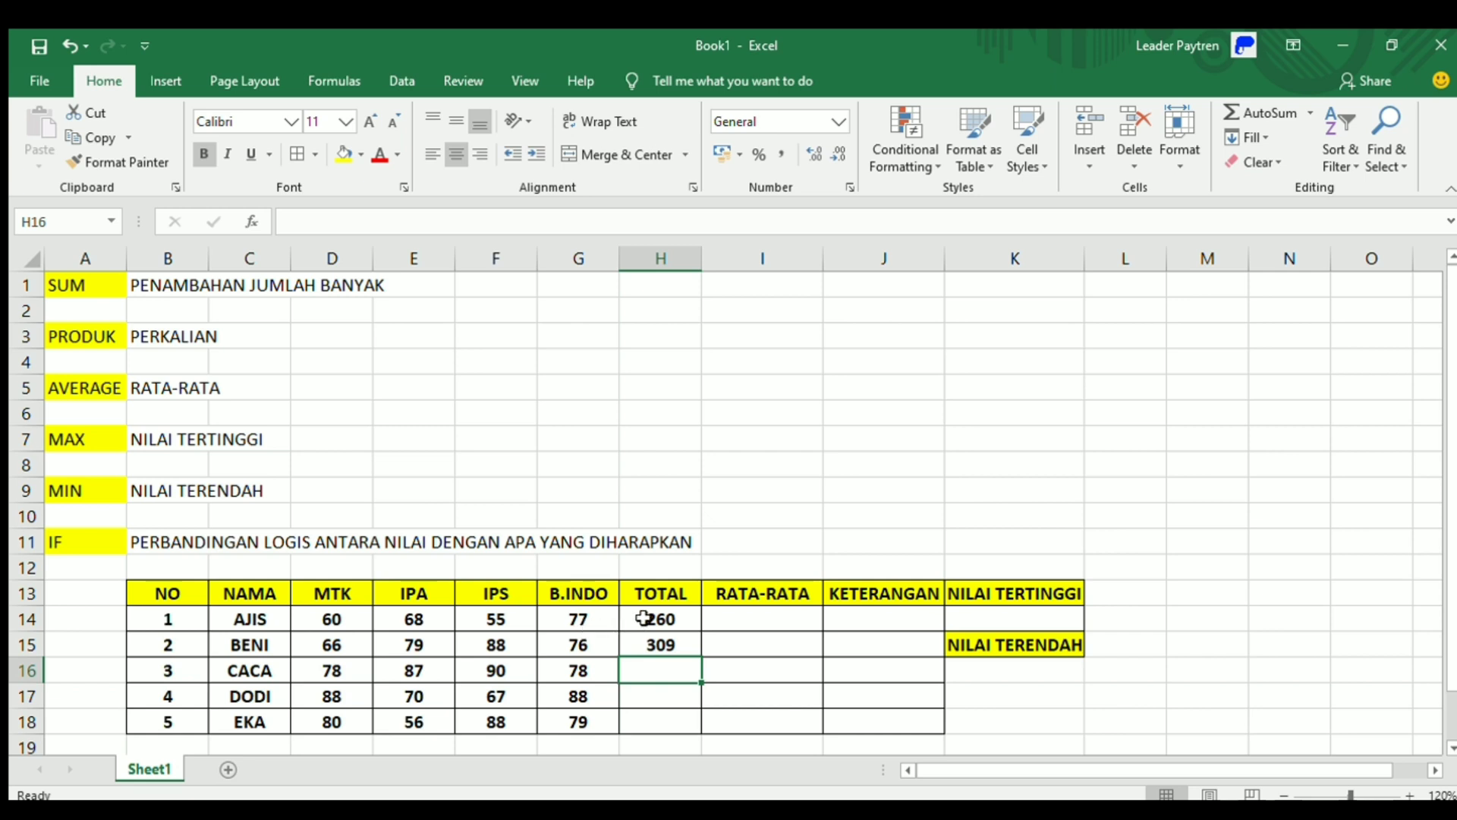
# Fill the SUM formulas from H14:H15 down through H18 to complete the TOTAL column.
pyautogui.moveTo(644, 618); pyautogui.dragTo(657, 639)
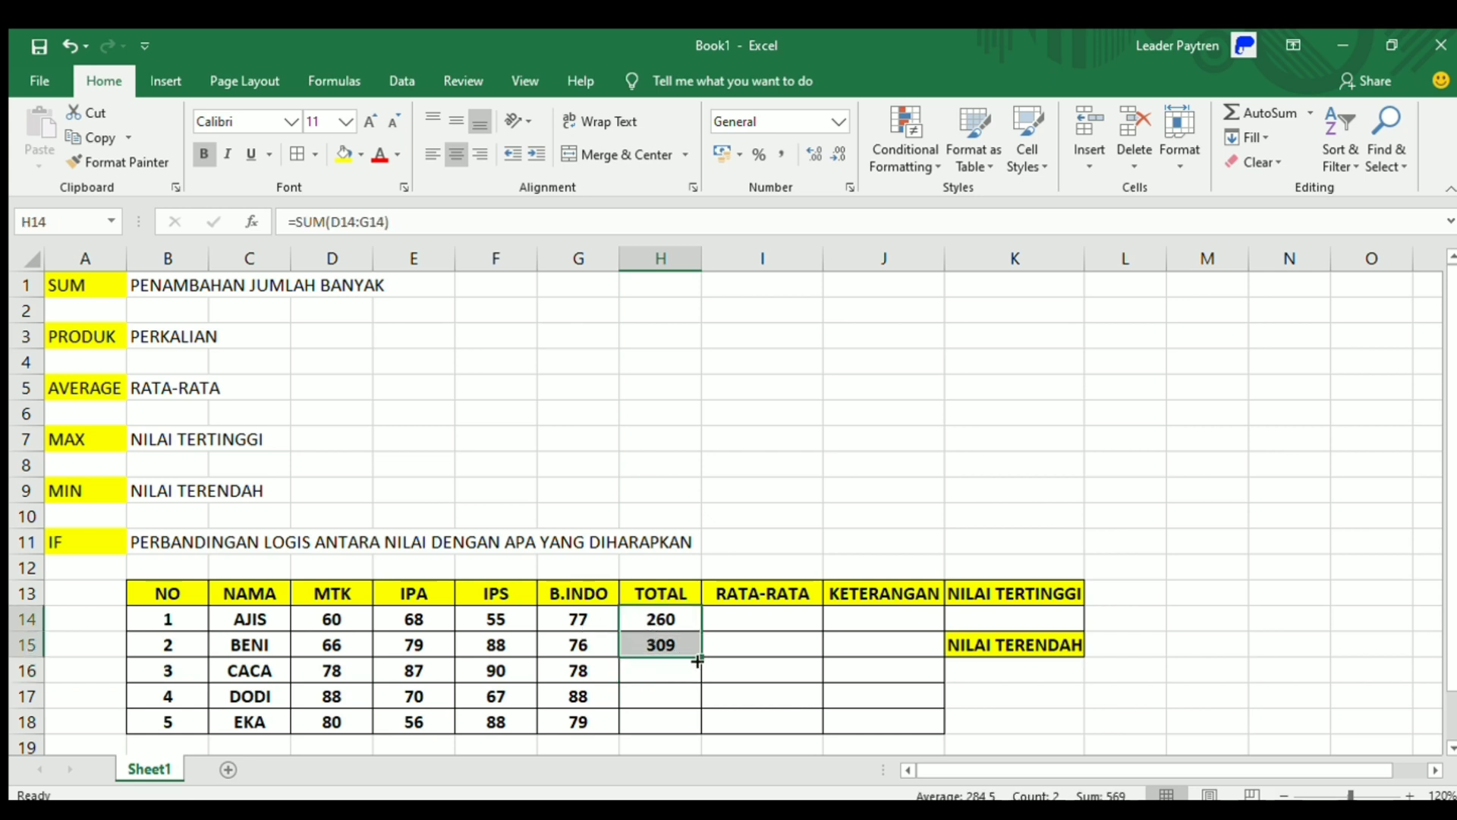
pyautogui.moveTo(698, 656); pyautogui.dragTo(702, 724)
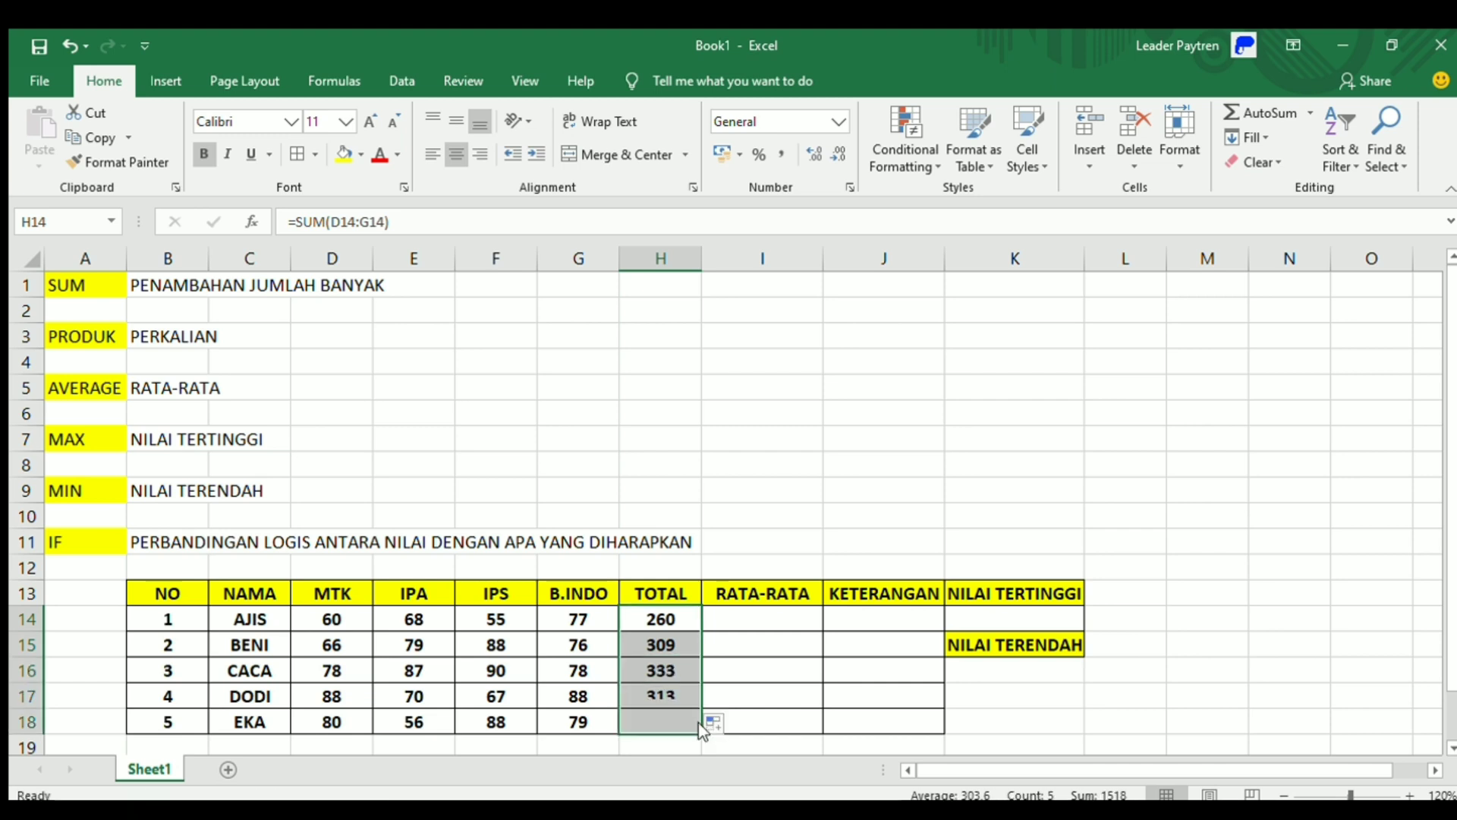
pyautogui.click(793, 691)
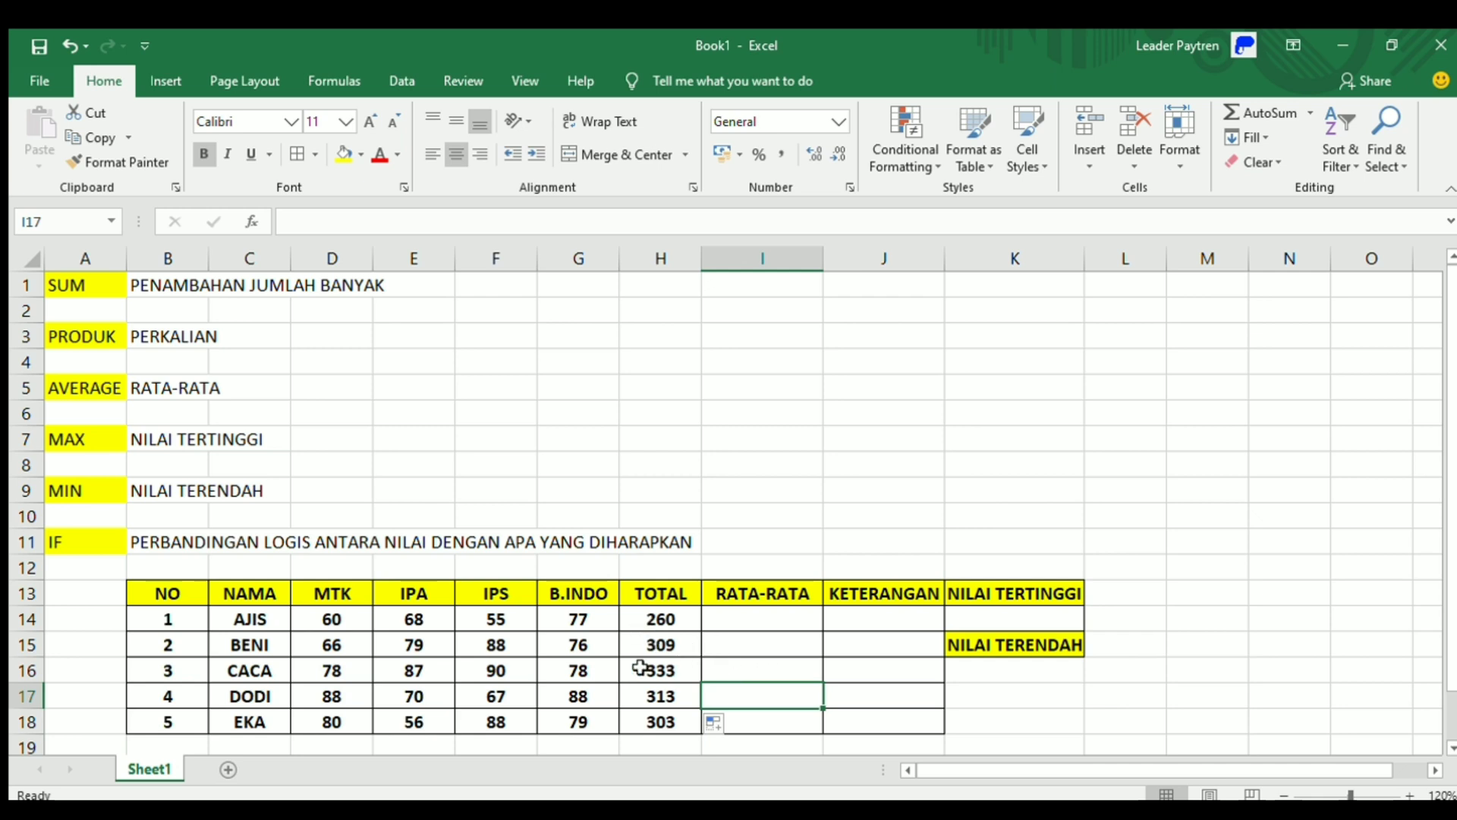
# Change the third student's IPS score in F16 to 80.
pyautogui.click(507, 670)
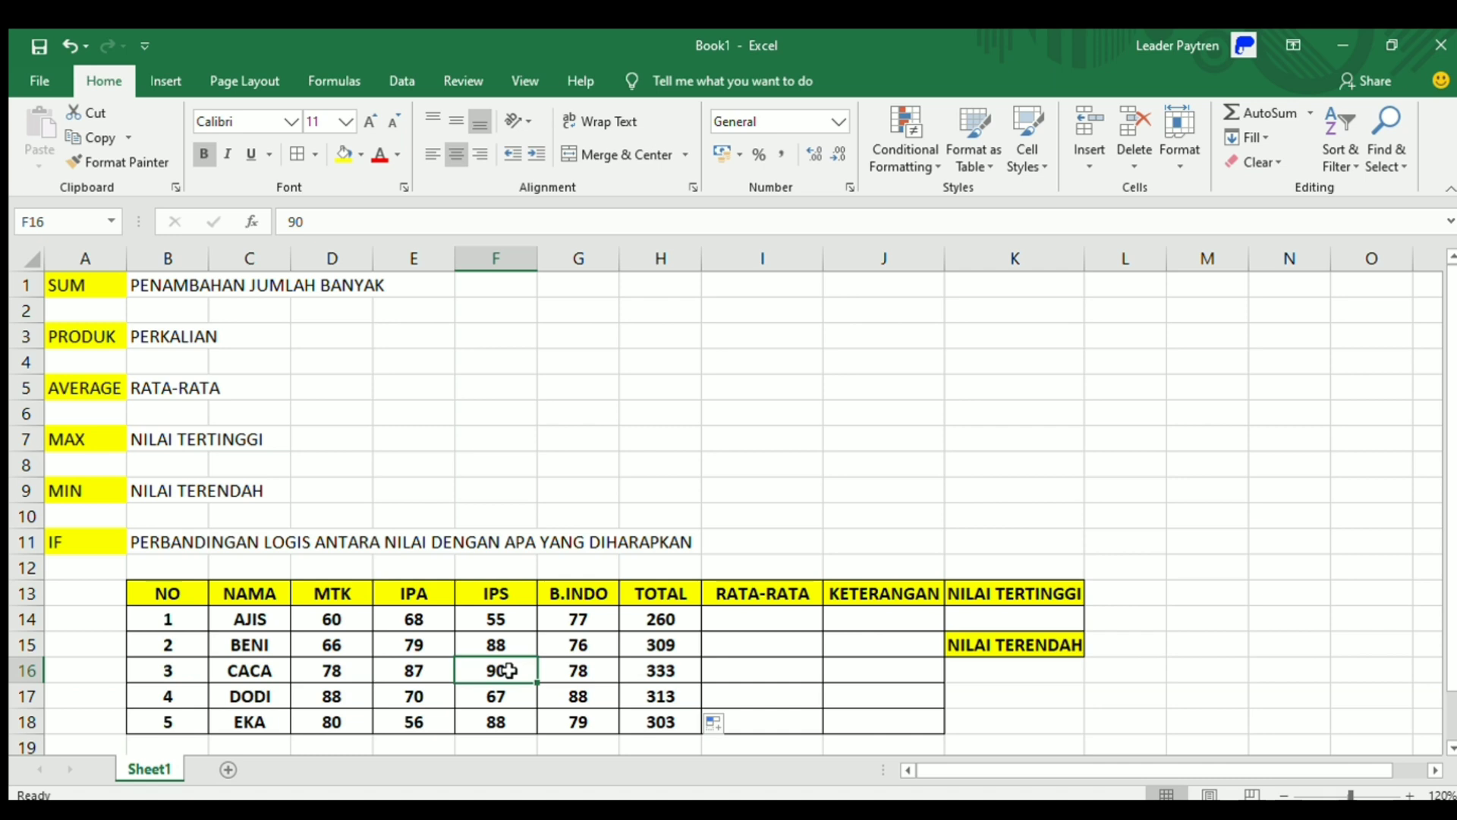
pyautogui.write('80')
pyautogui.press('Return')
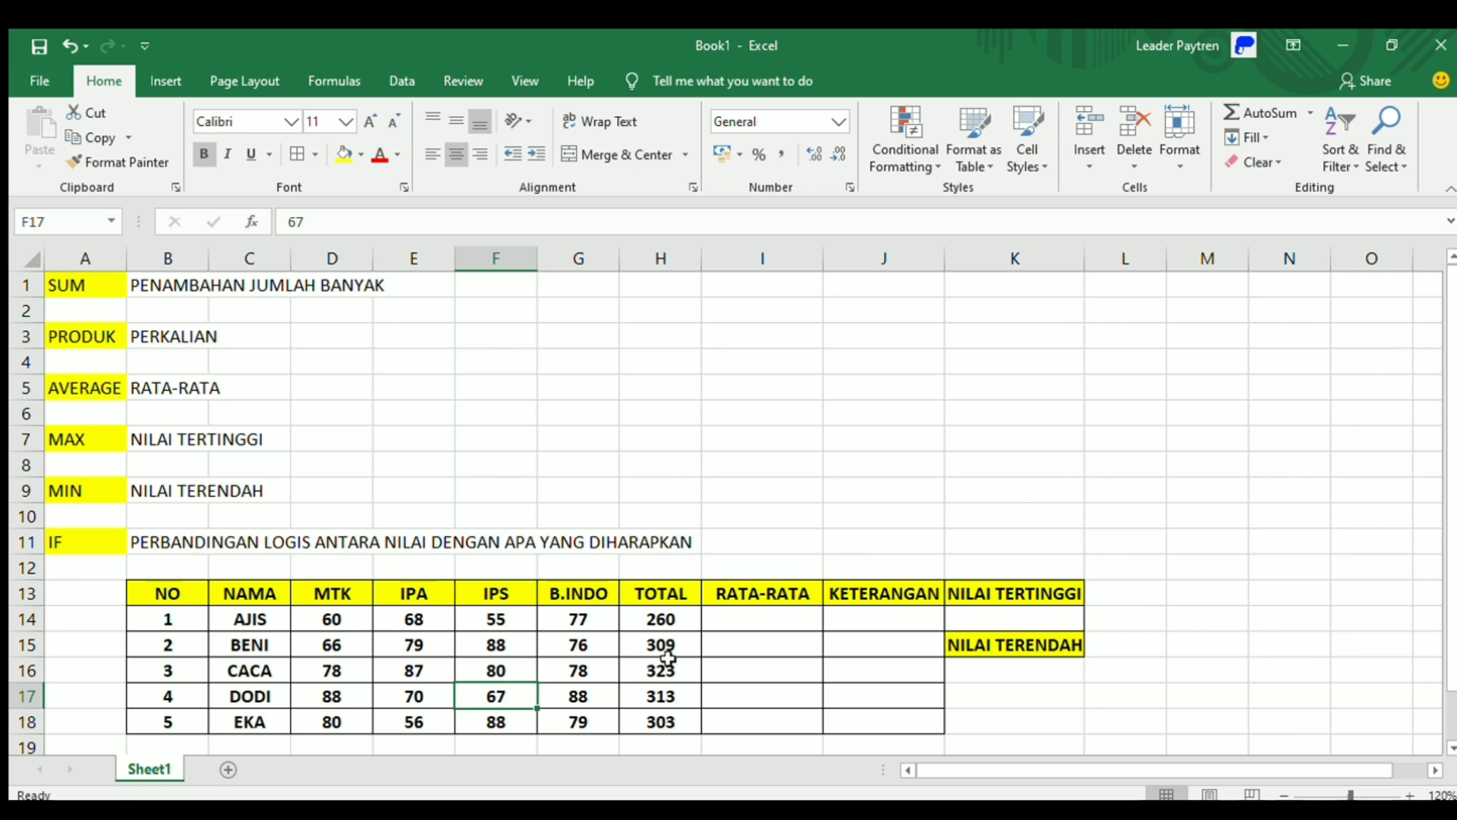
# Enter the formula =AVERAGE(D14:G14) in I14 to average the first student's four subject scores.
pyautogui.click(746, 619)
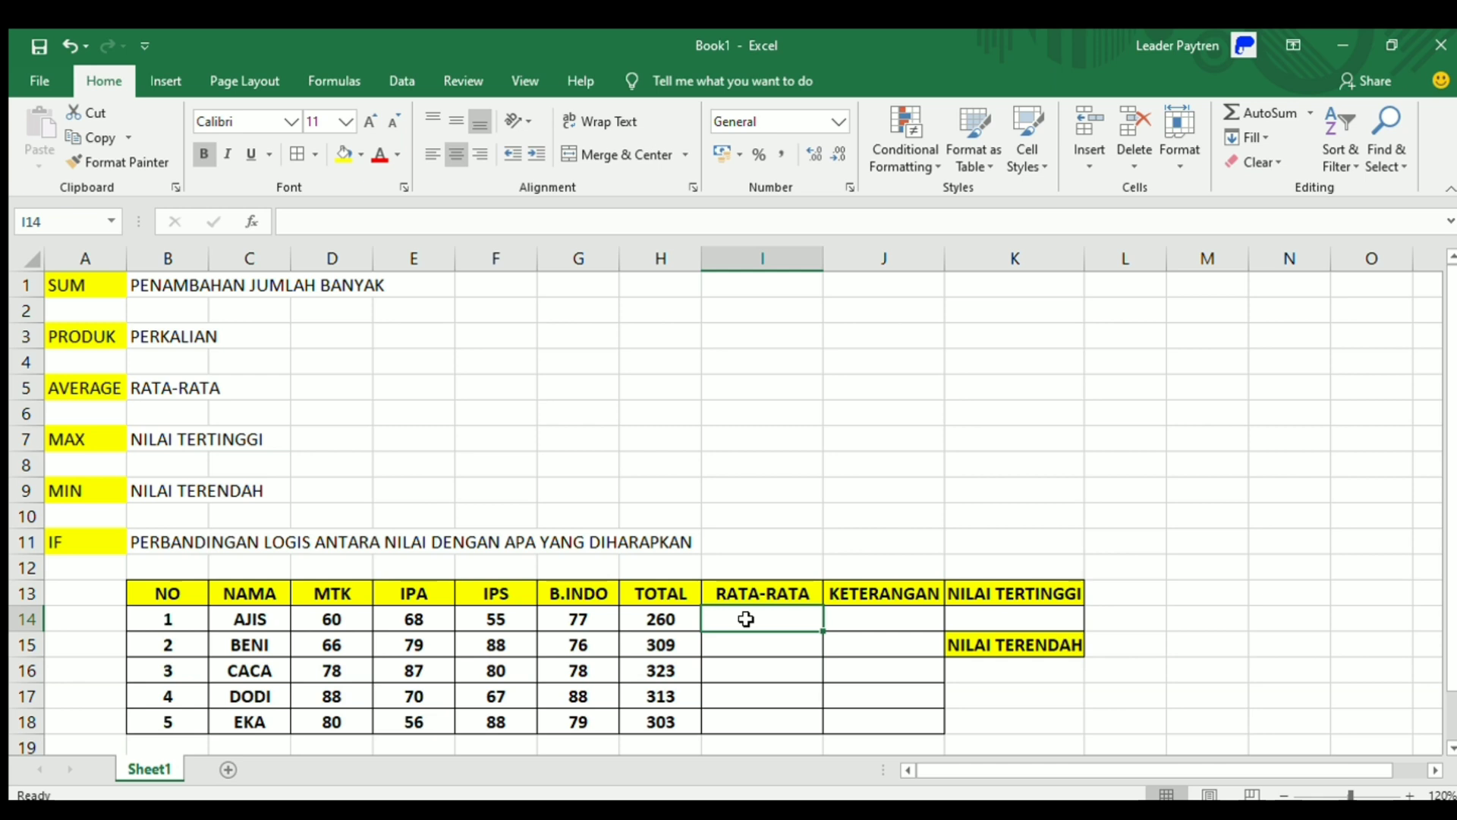
pyautogui.write('=')
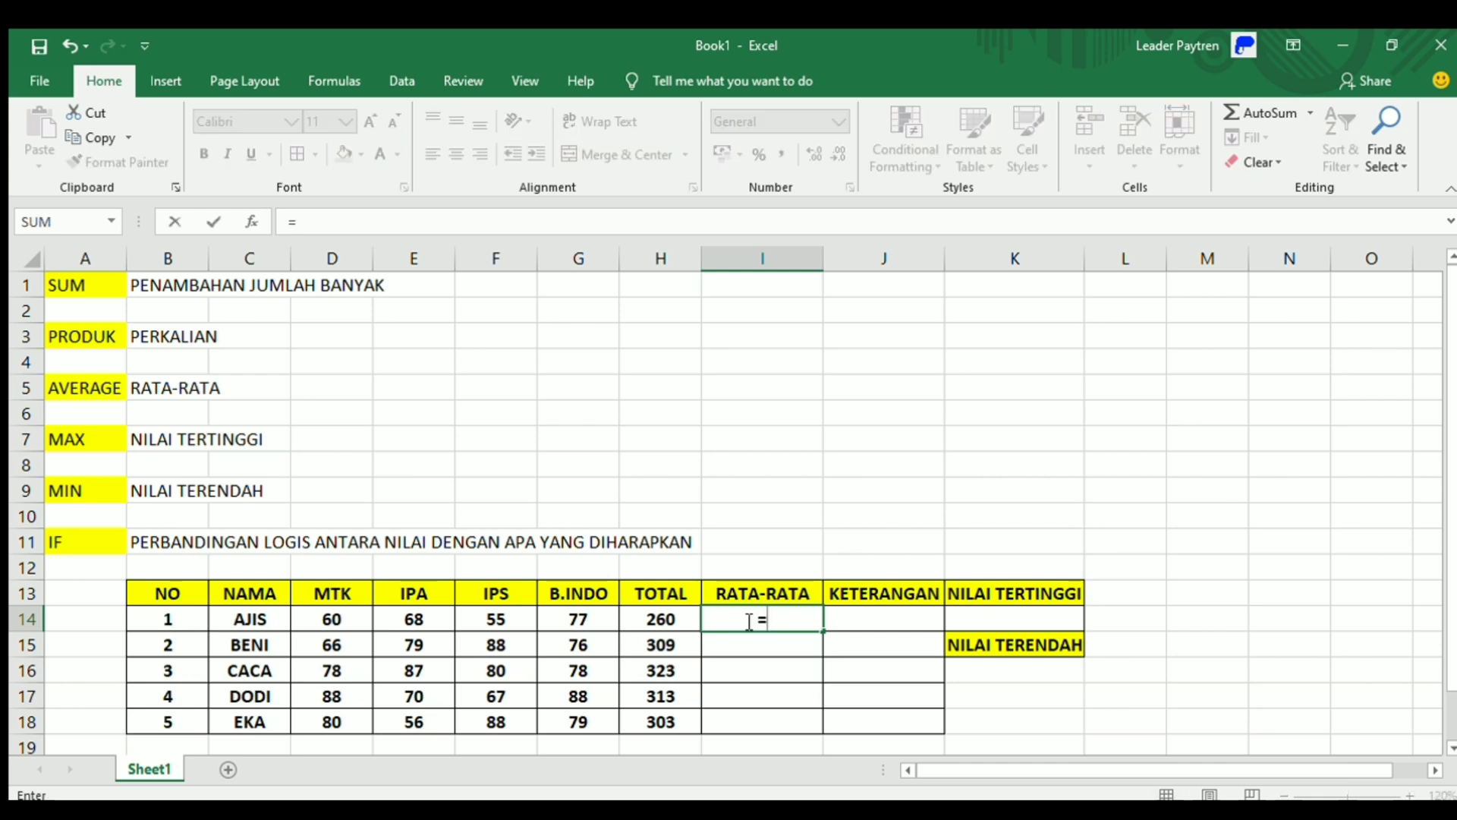
pyautogui.write('AVERA')
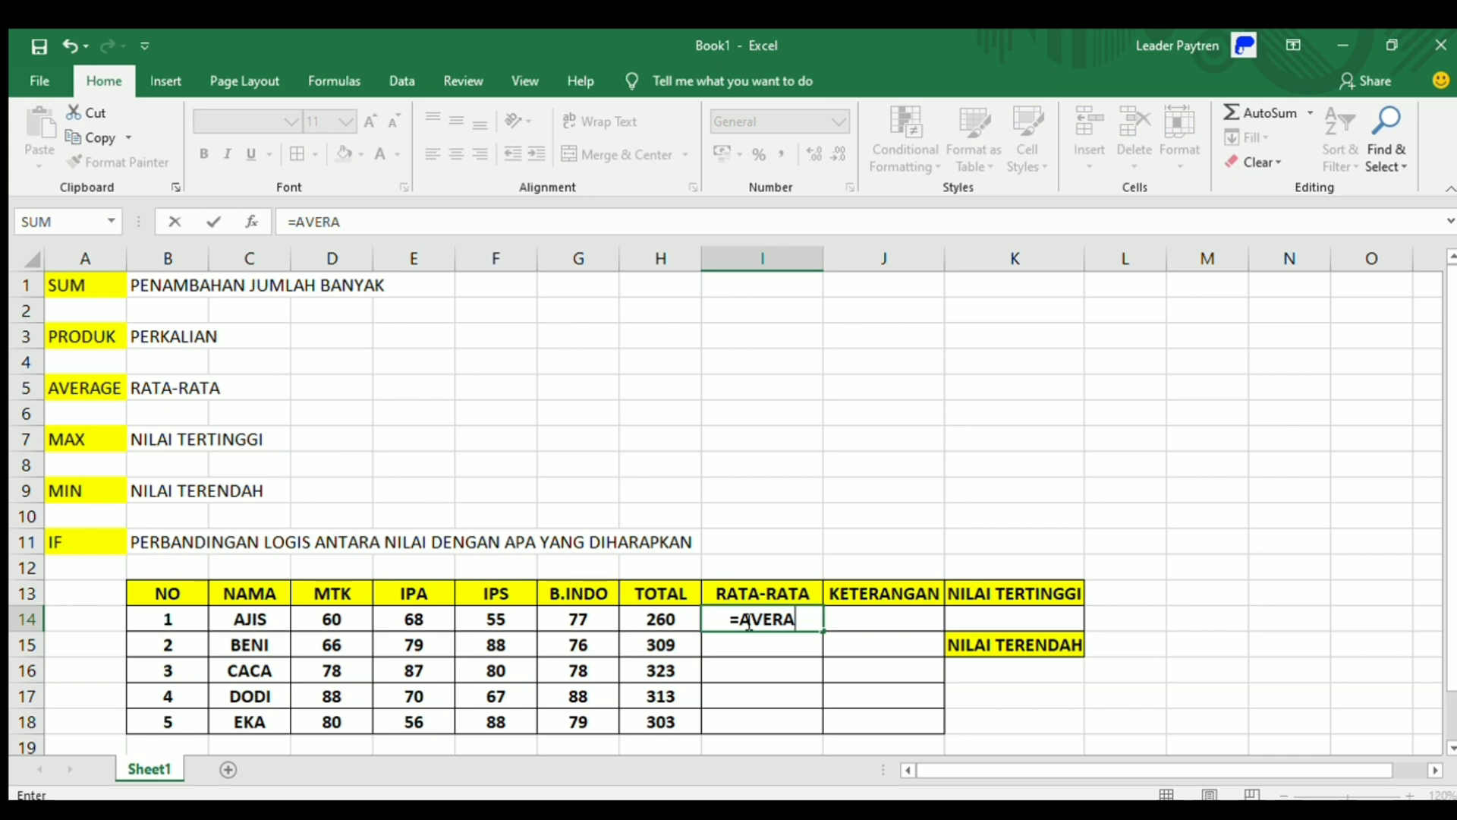
pyautogui.write('GE')
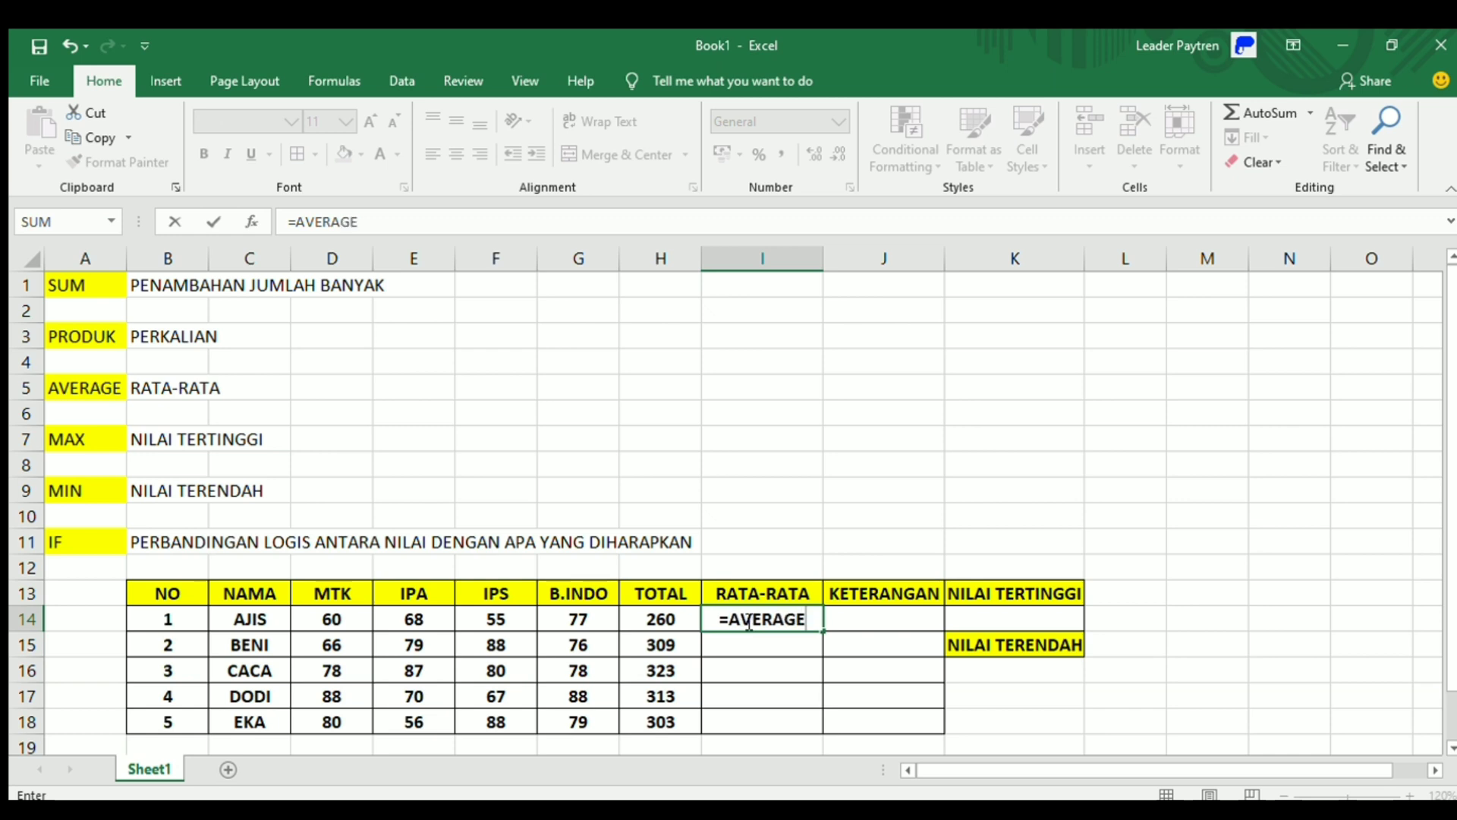
pyautogui.write('(')
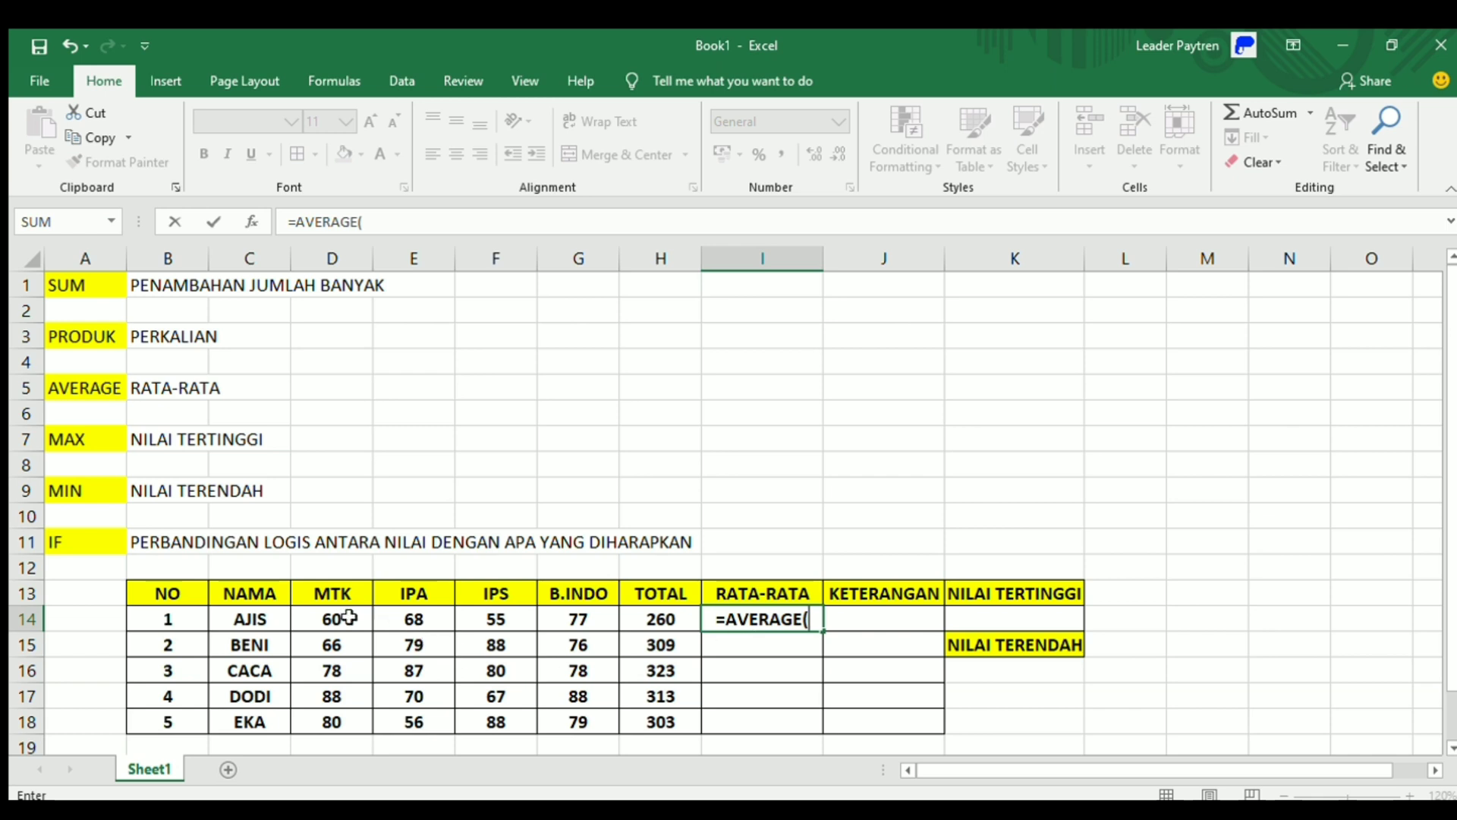
pyautogui.moveTo(343, 617); pyautogui.dragTo(622, 614)
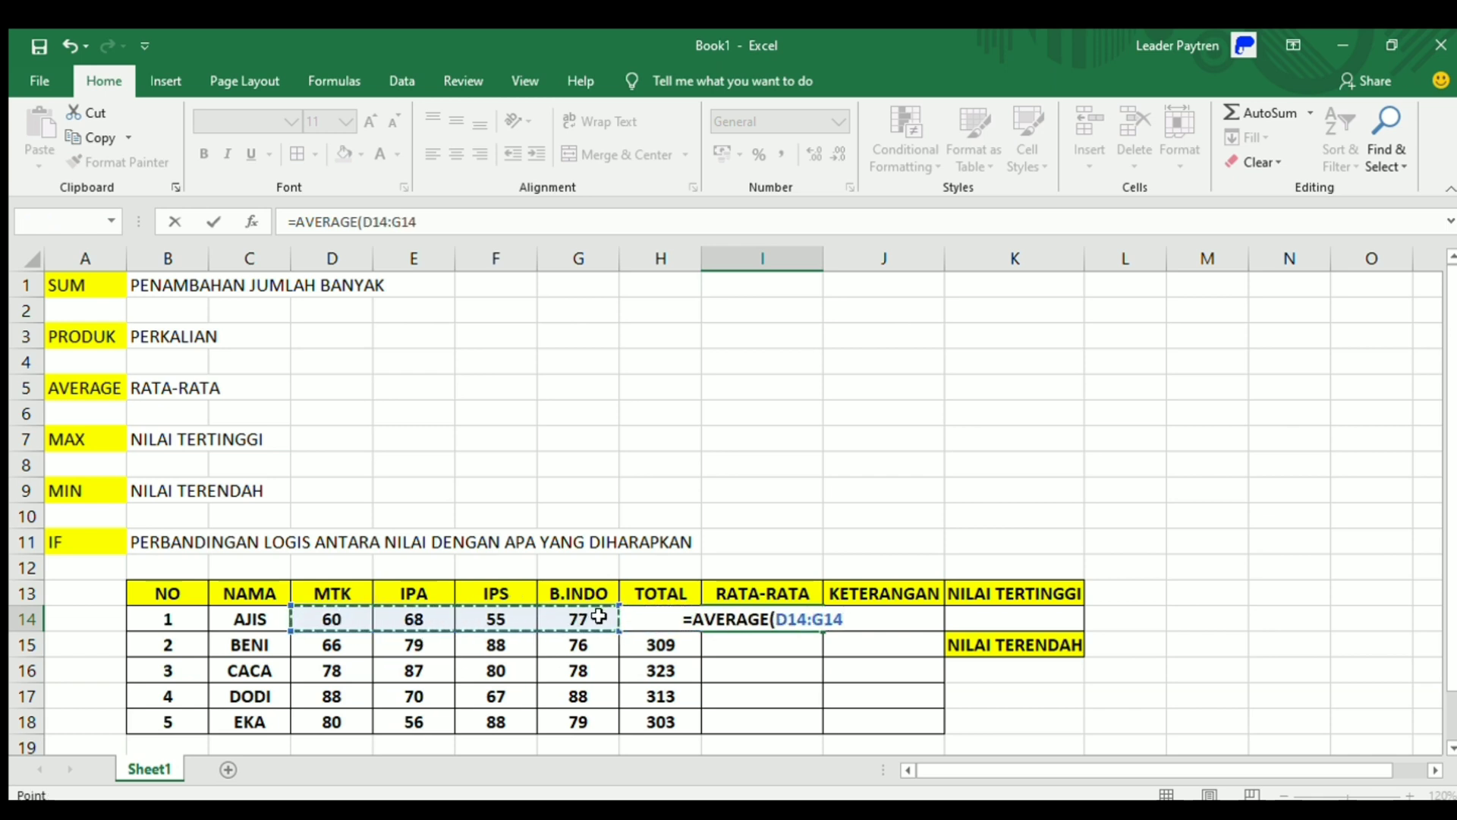
pyautogui.click(599, 617)
pyautogui.moveTo(341, 619); pyautogui.dragTo(566, 619)
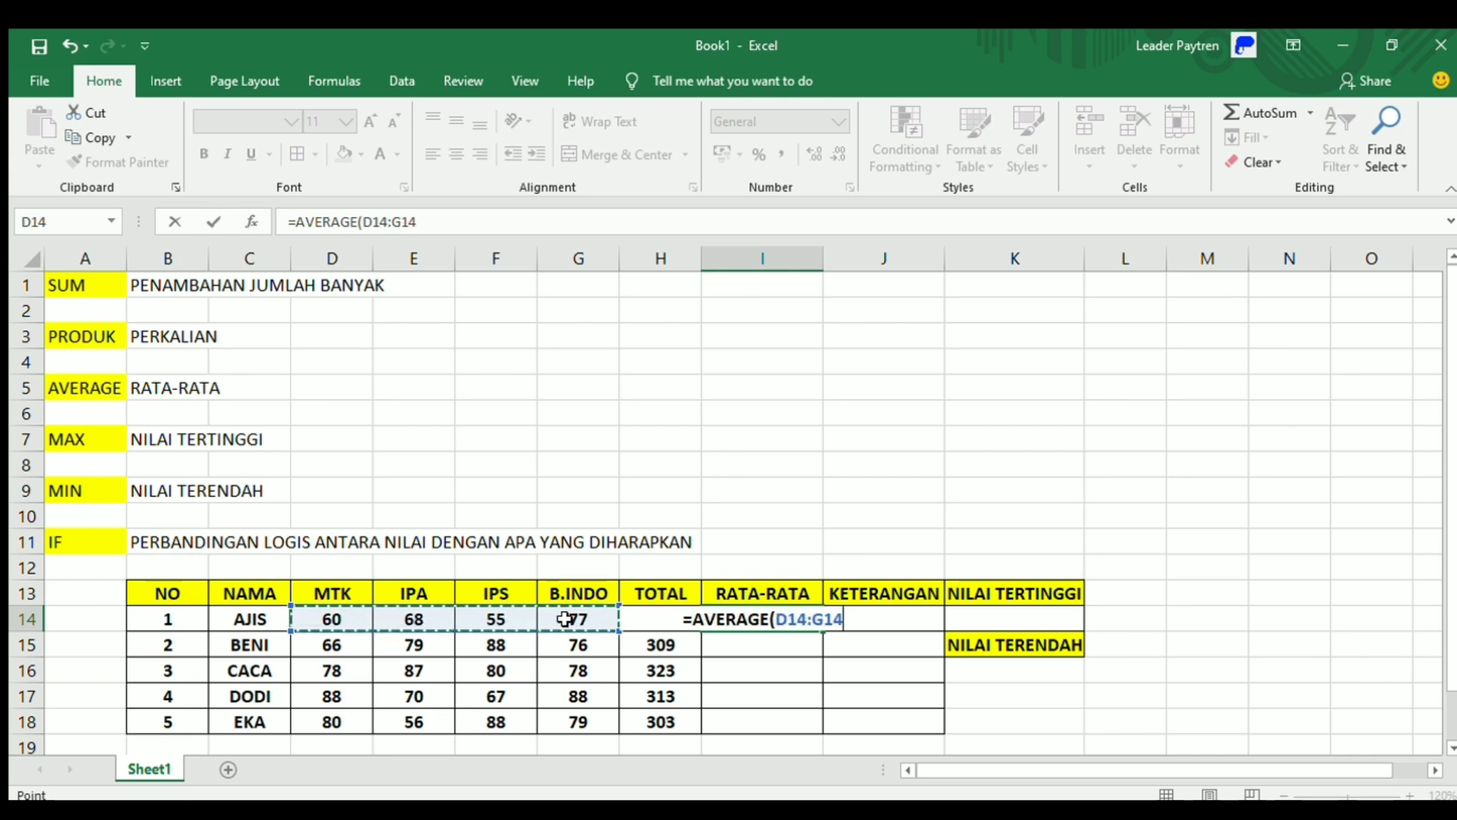
pyautogui.write(')')
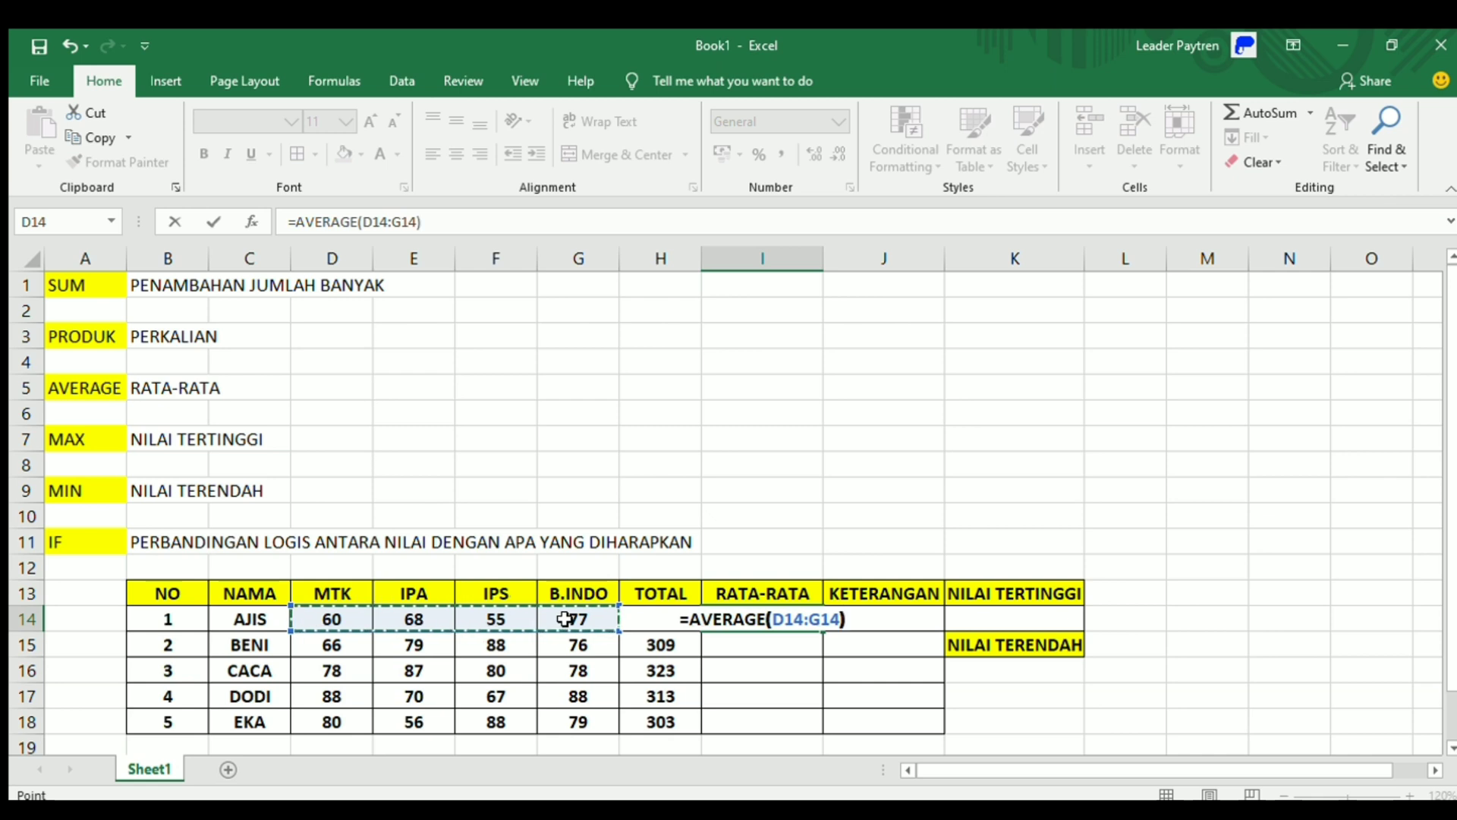
pyautogui.press('Return')
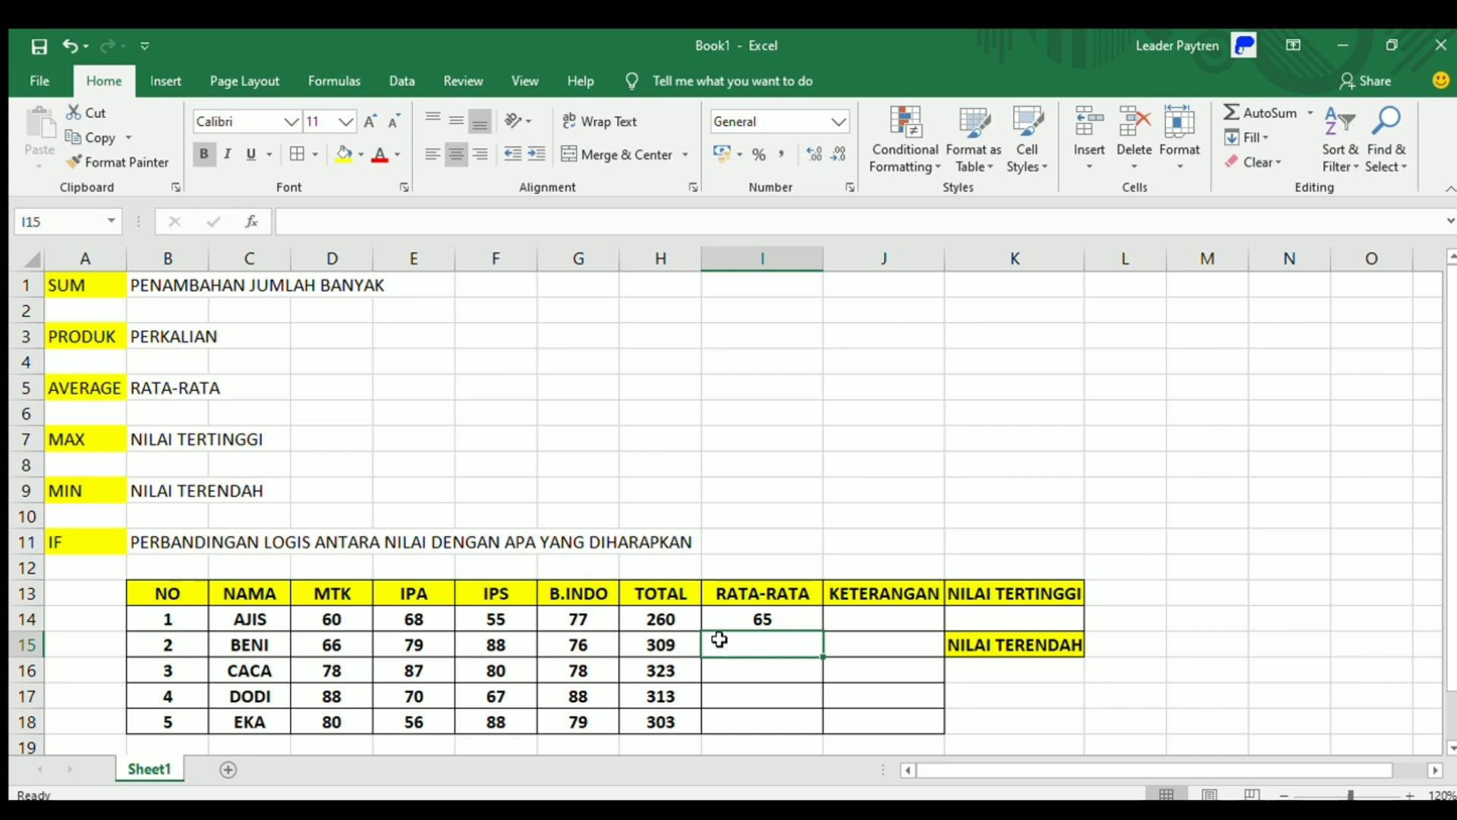
# Enter =AVERAGE(D15:G15) in I15 and fill the formulas from I14:I15 down through I18 to complete the RATA-RATA column.
pyautogui.write('=AVER')
pyautogui.write('AGE(')
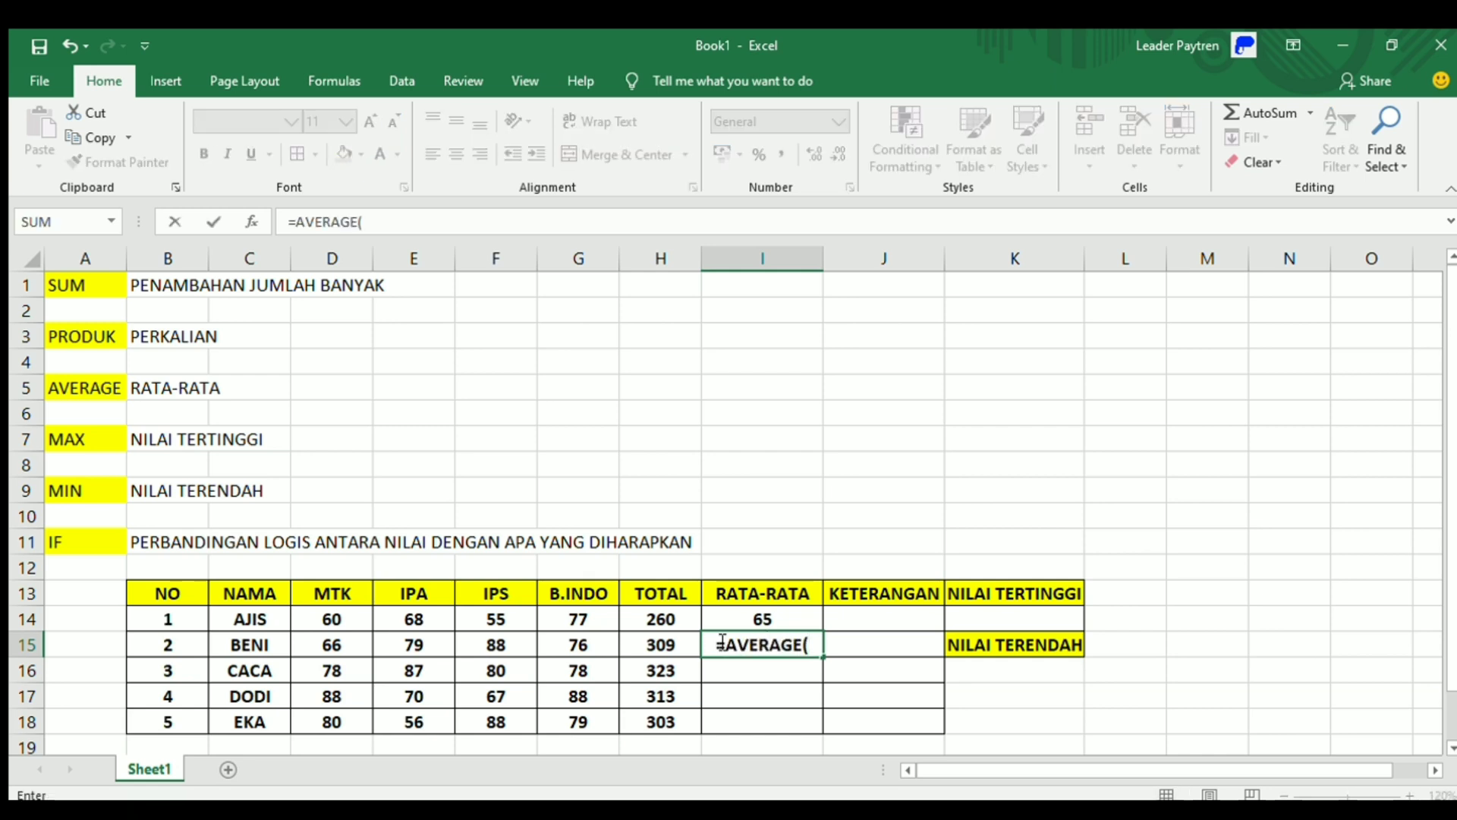
pyautogui.moveTo(314, 643); pyautogui.dragTo(571, 647)
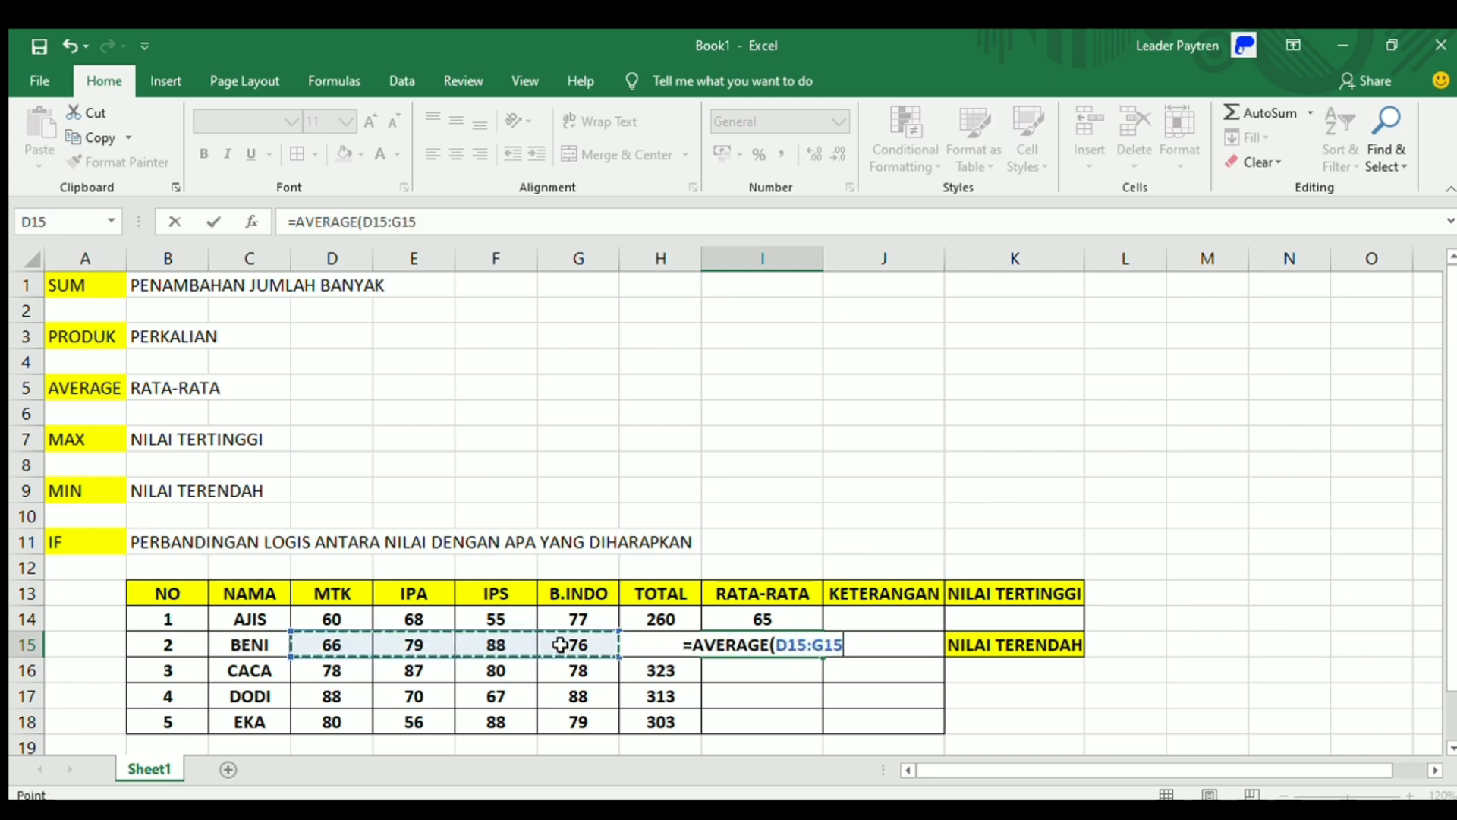
pyautogui.write(')')
pyautogui.press('Return')
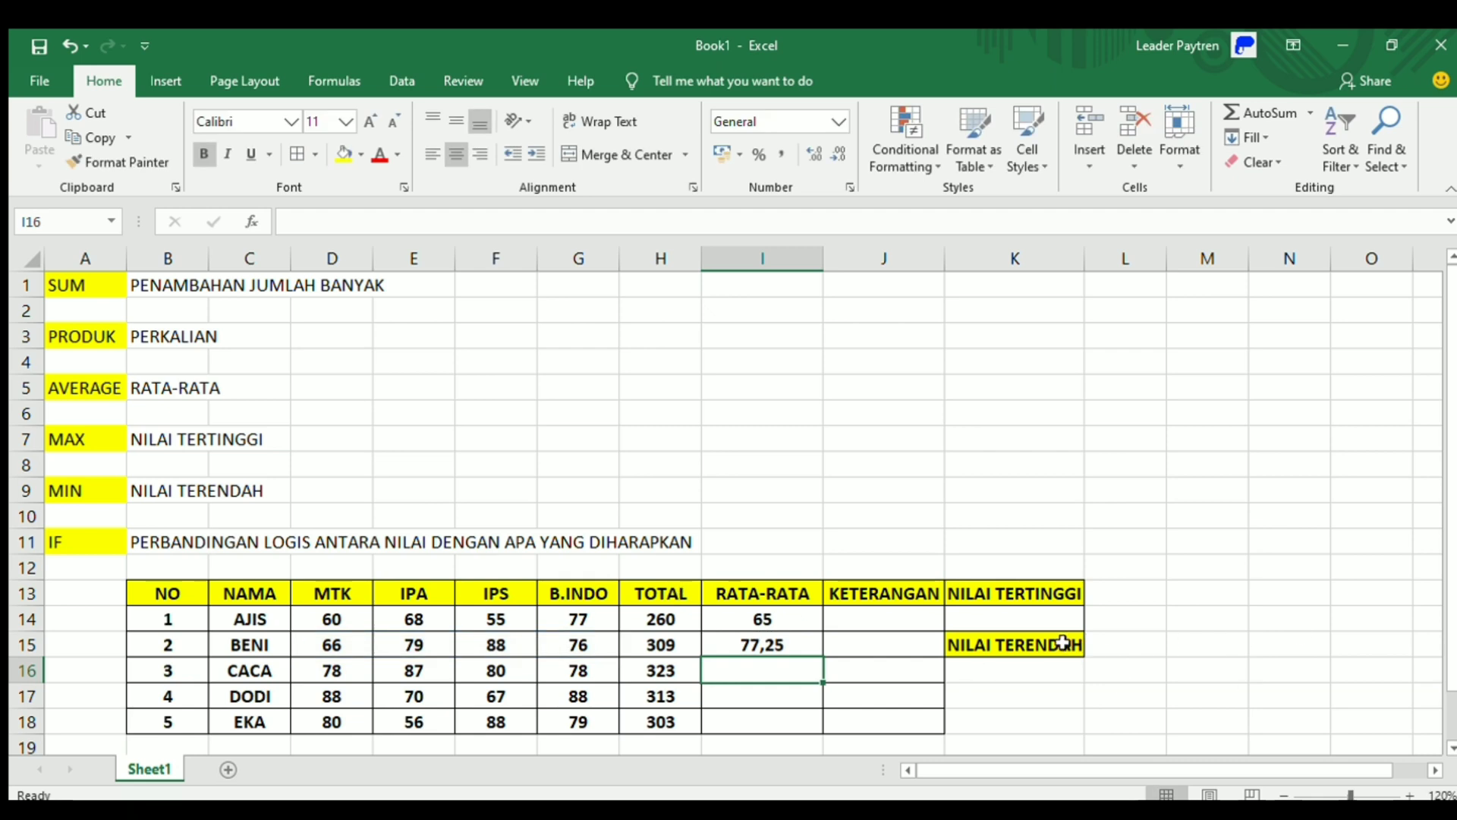
pyautogui.moveTo(777, 621); pyautogui.dragTo(822, 736)
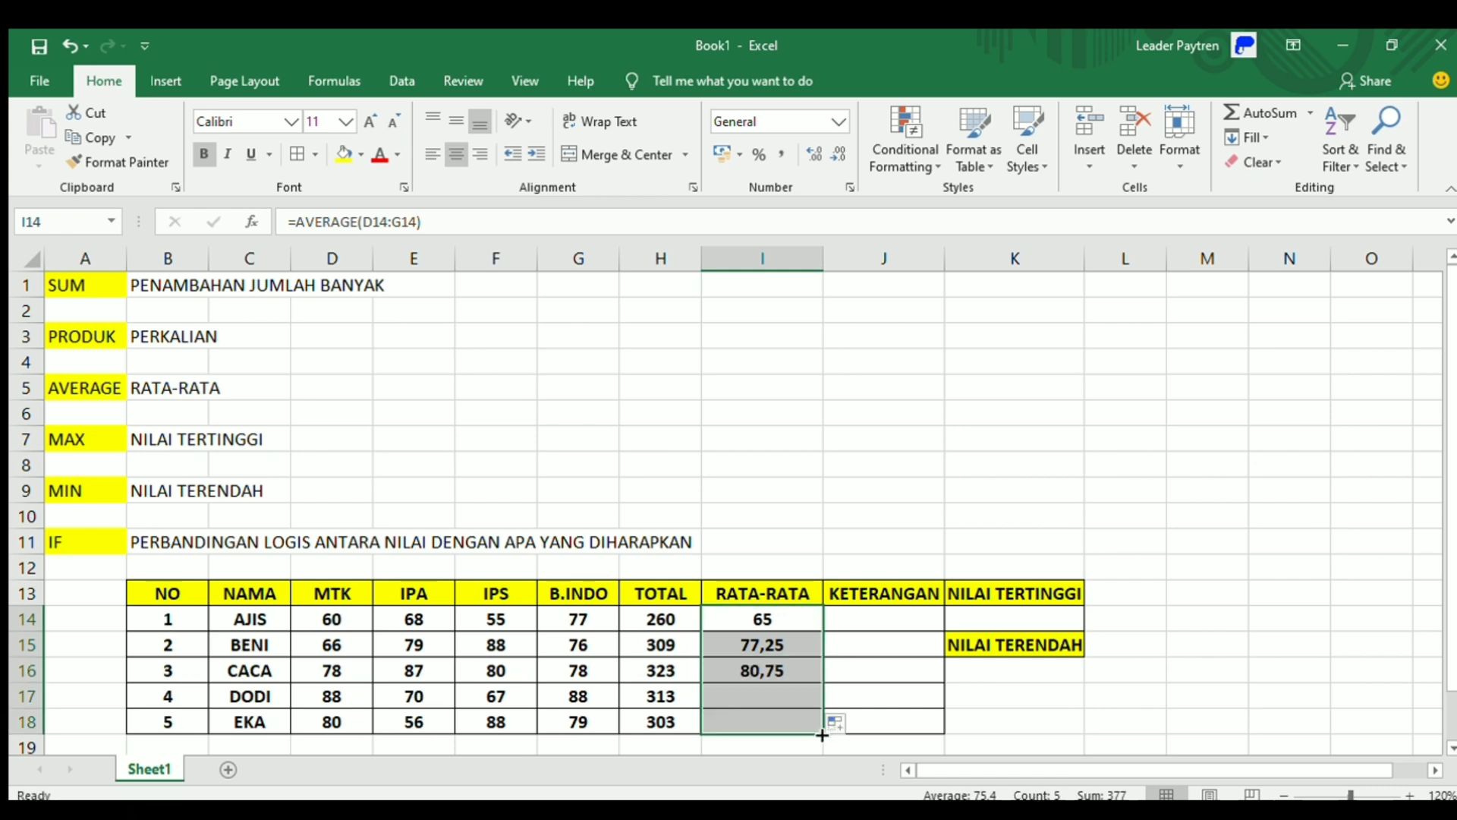
pyautogui.click(987, 691)
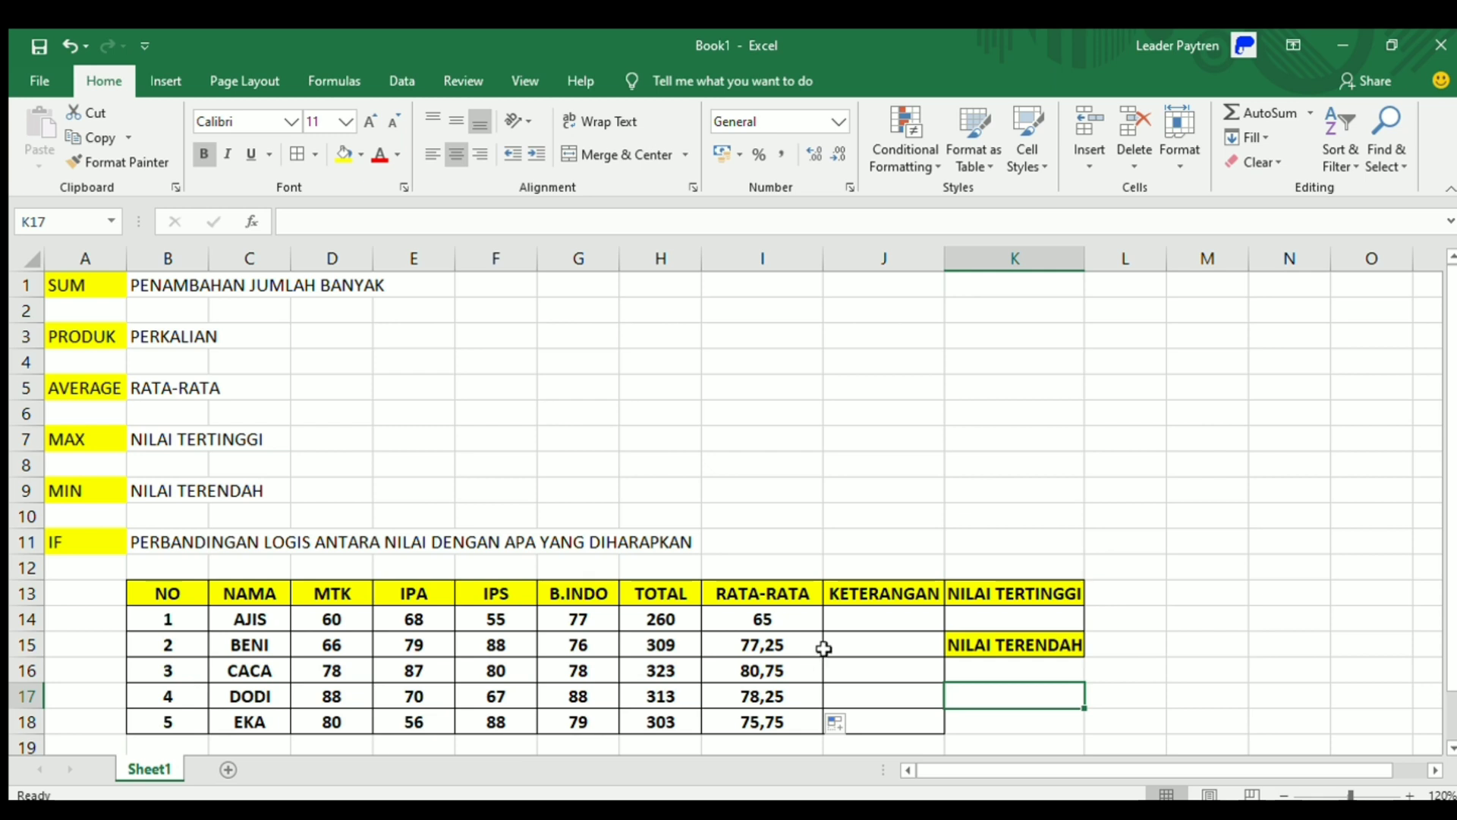
# Enter the formula =MAX(D14:G18) in K14 to find the highest score under NILAI TERTINGGI.
pyautogui.click(881, 622)
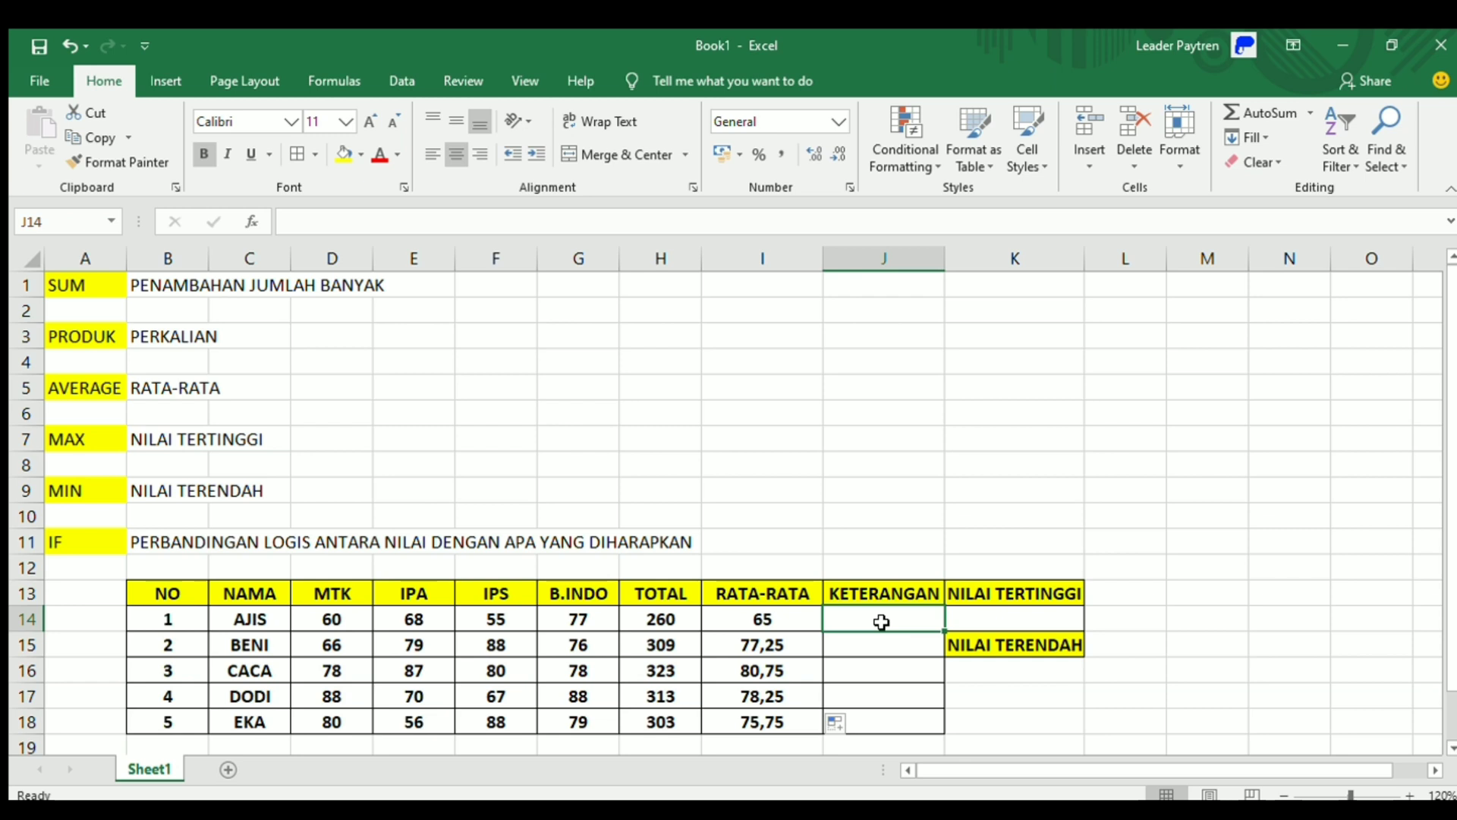
pyautogui.click(994, 615)
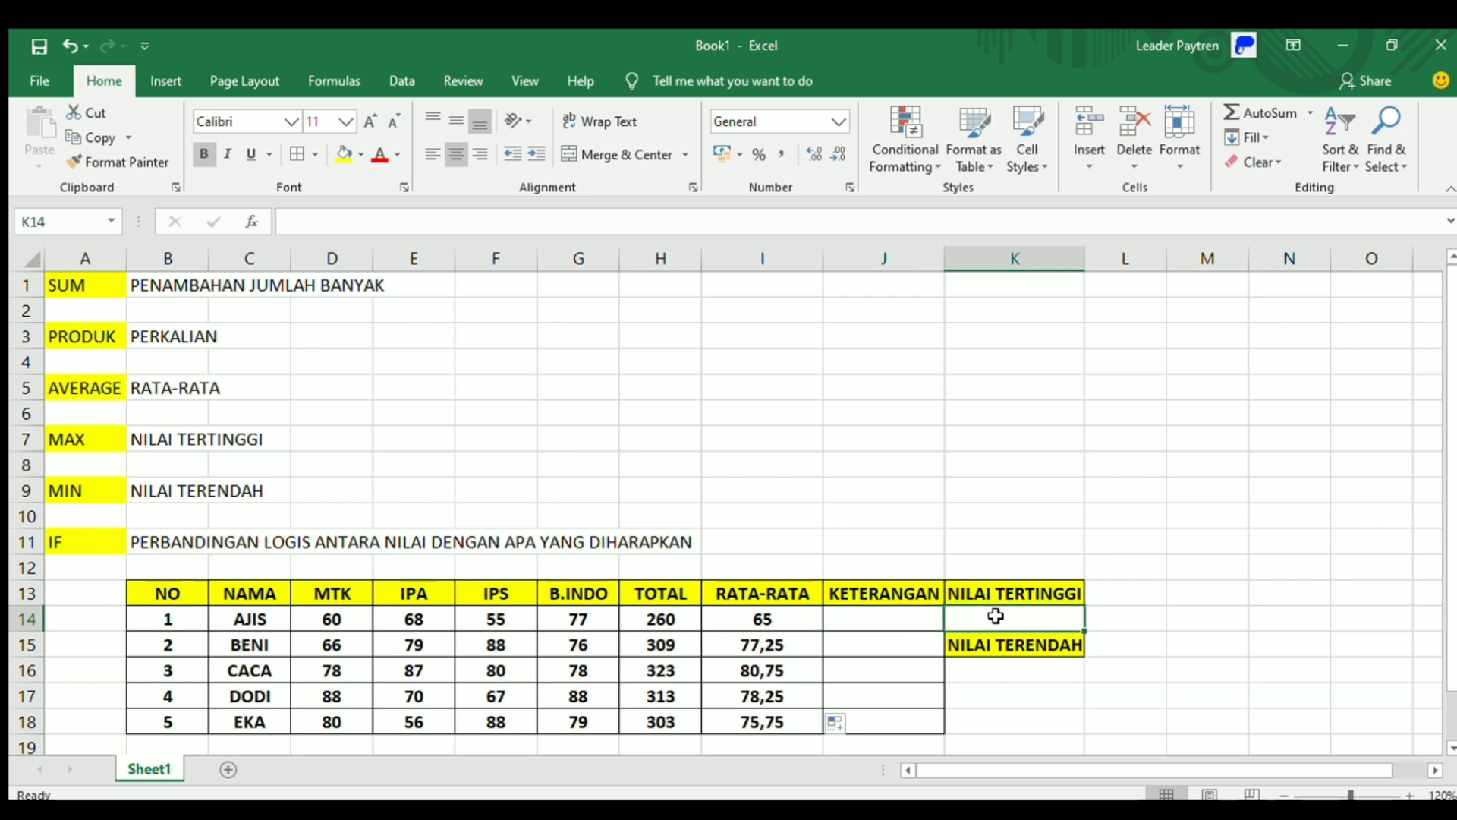
pyautogui.write('=')
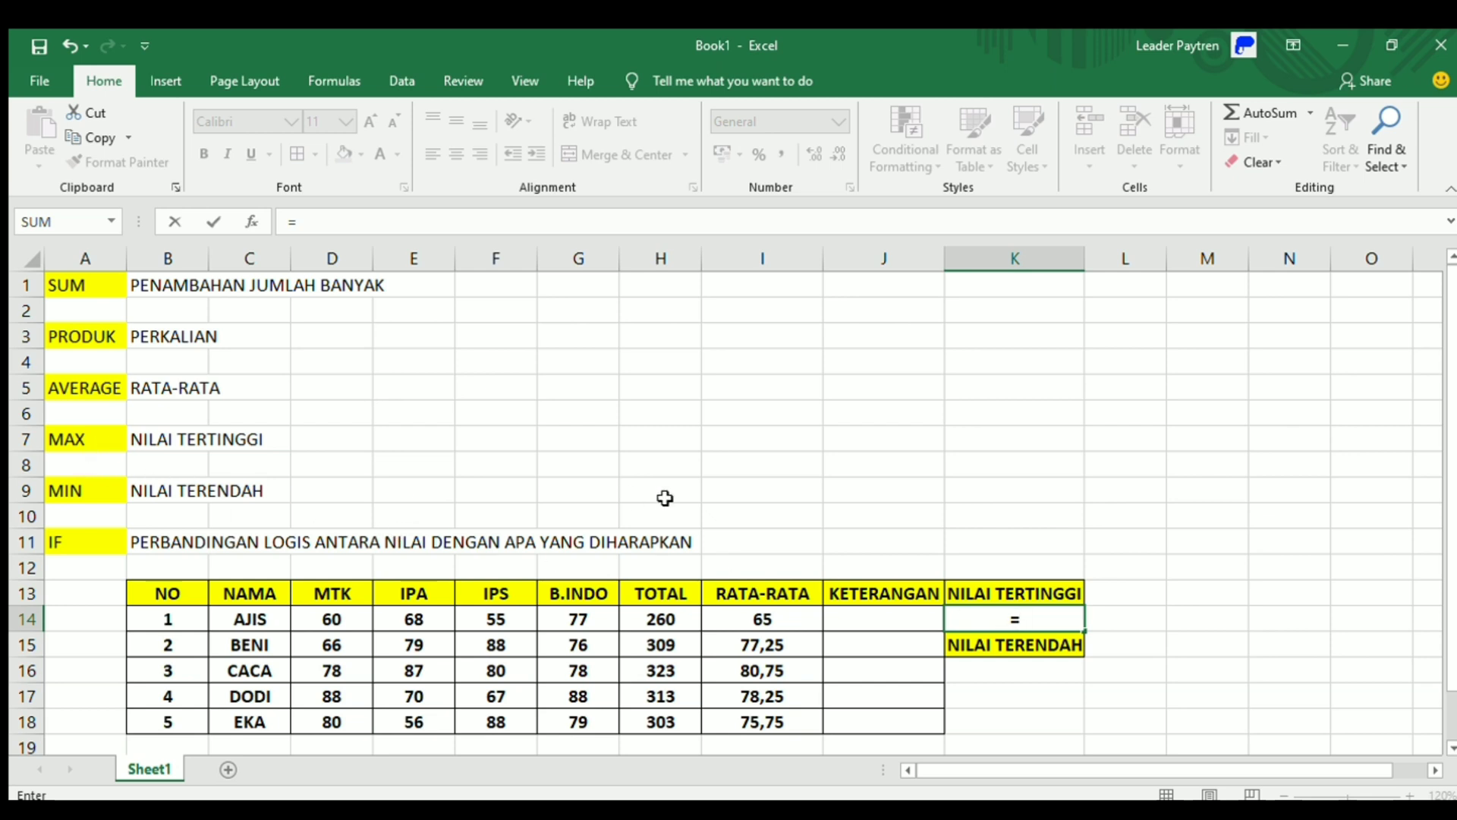
pyautogui.write('MAX(')
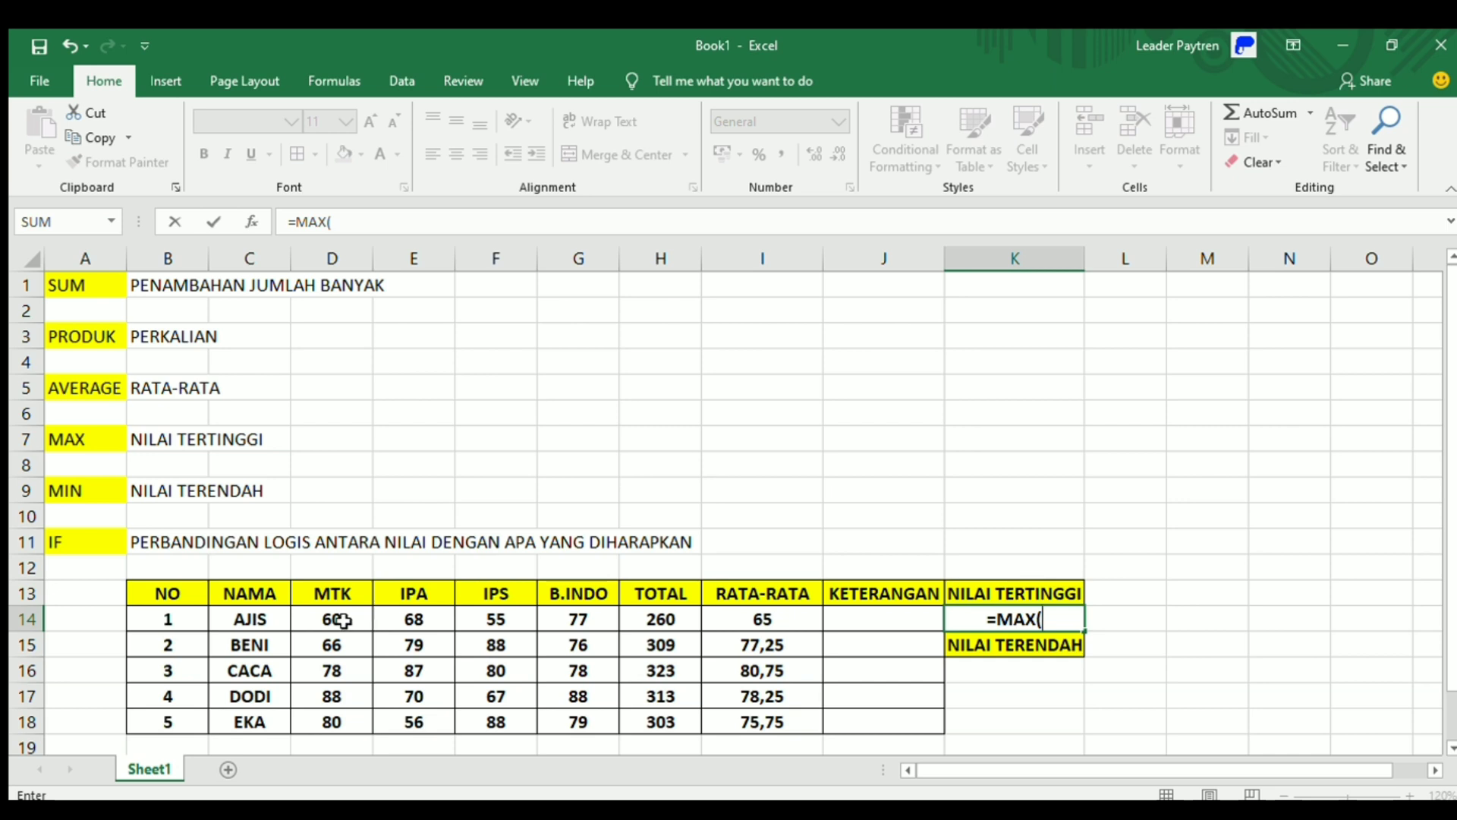
pyautogui.moveTo(343, 620); pyautogui.dragTo(575, 716)
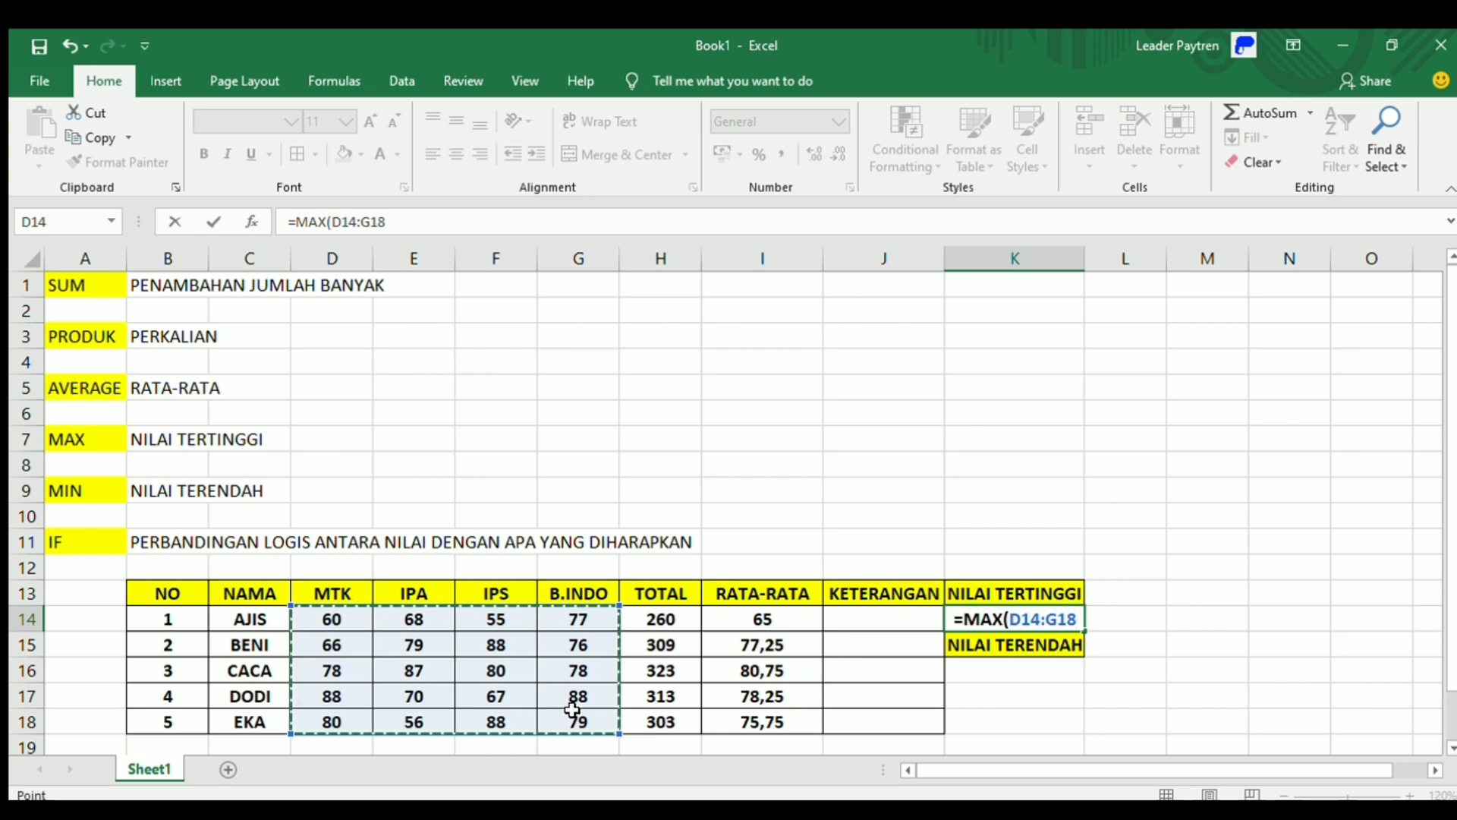
pyautogui.write(')')
pyautogui.press('Return')
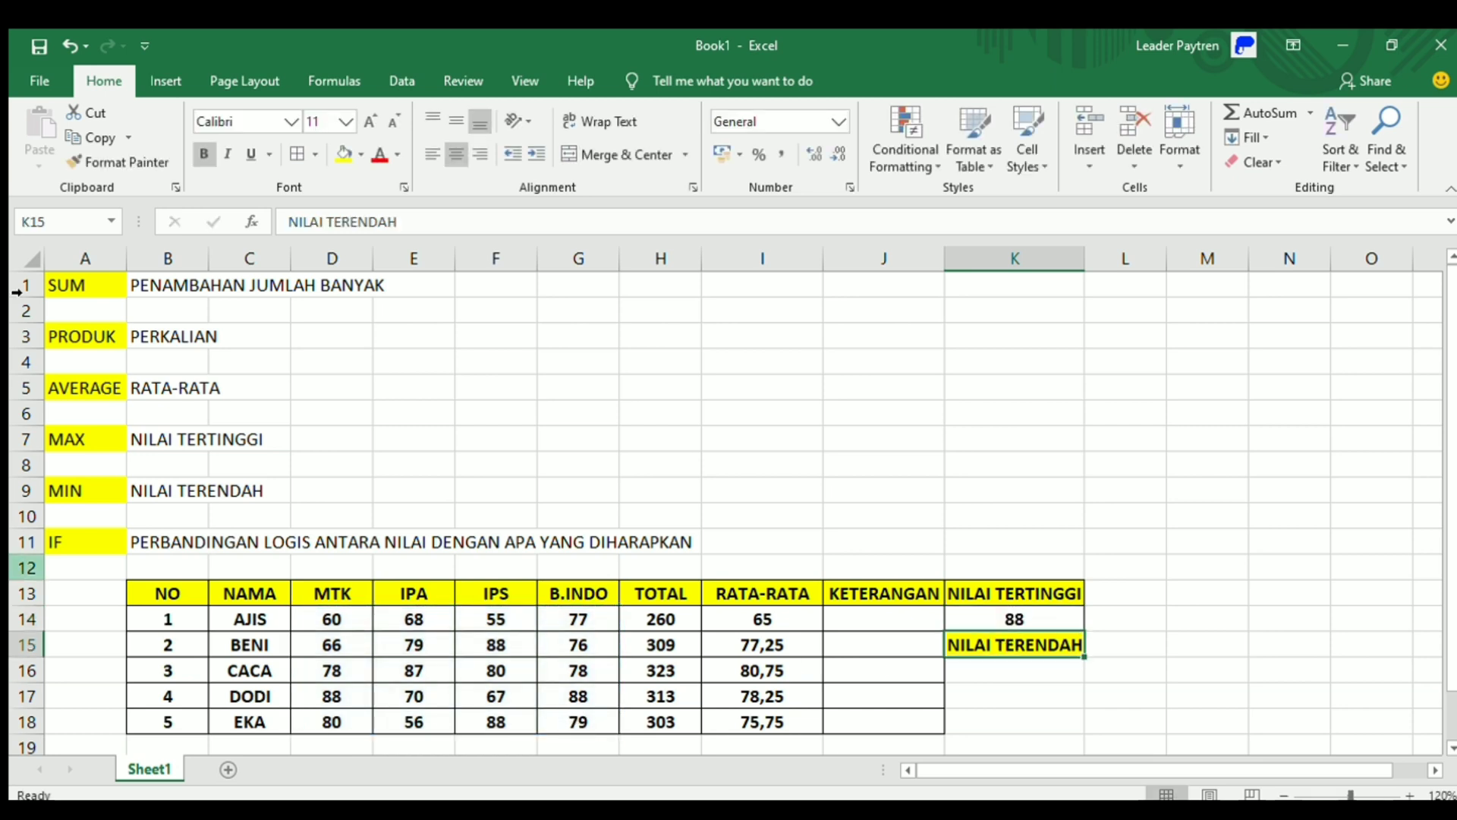
# Enter the formula =MIN(D14:G18) in K16 to find the lowest score under NILAI TERENDAH.
pyautogui.click(989, 668)
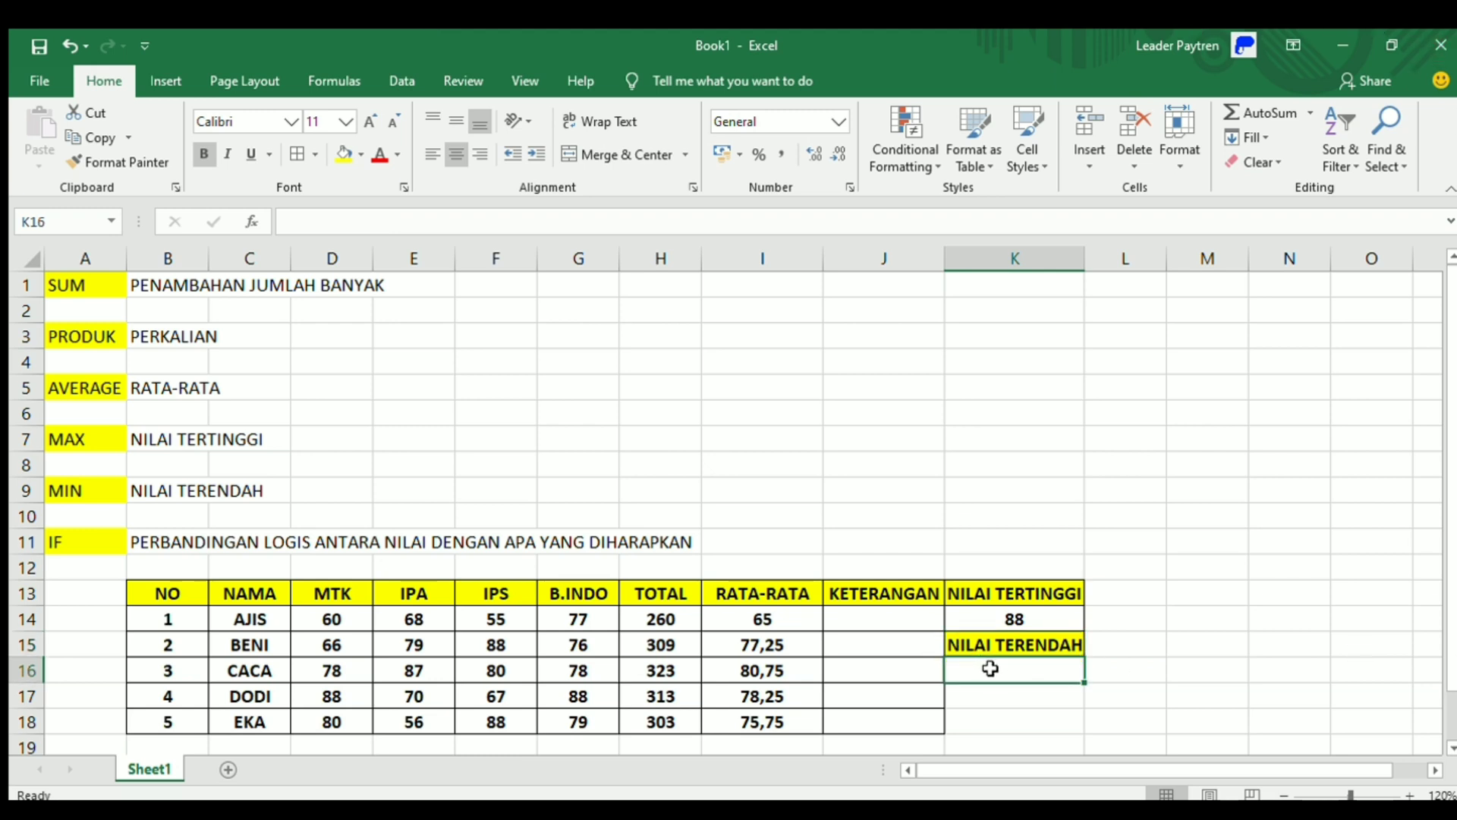
pyautogui.write('=MIN')
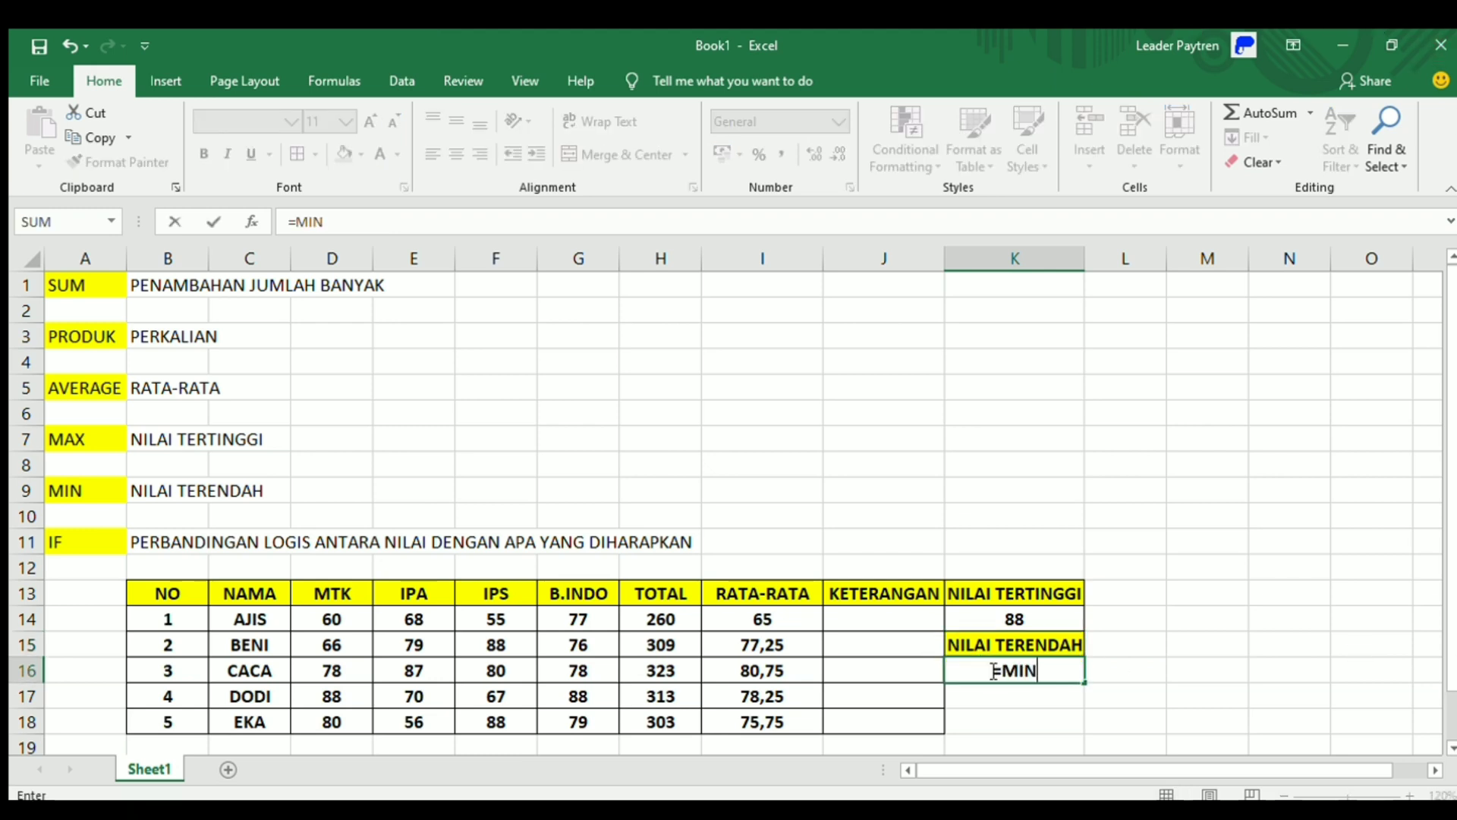
pyautogui.write('(')
pyautogui.moveTo(308, 620); pyautogui.dragTo(603, 716)
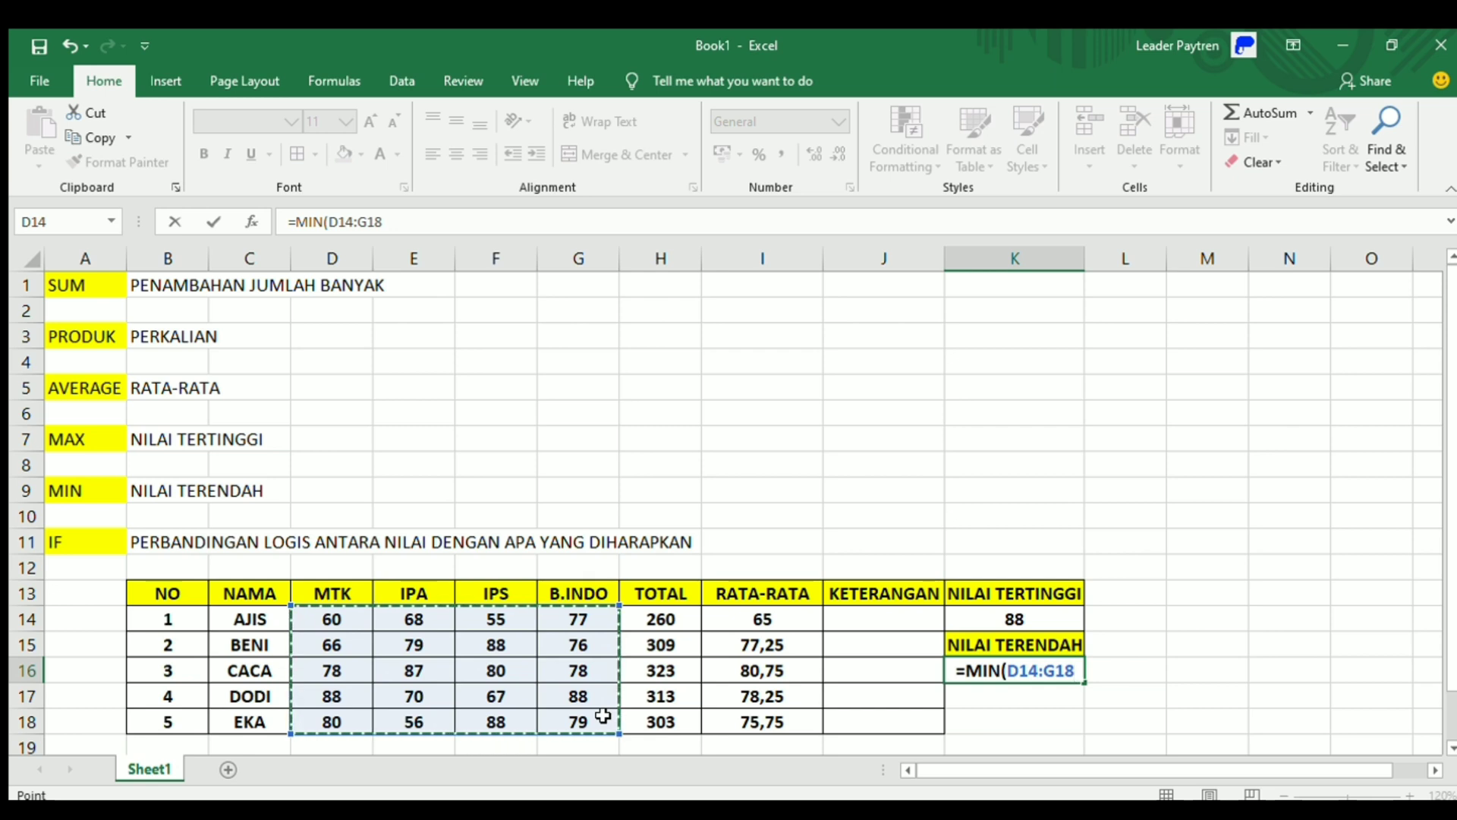
pyautogui.write(')')
pyautogui.press('Return')
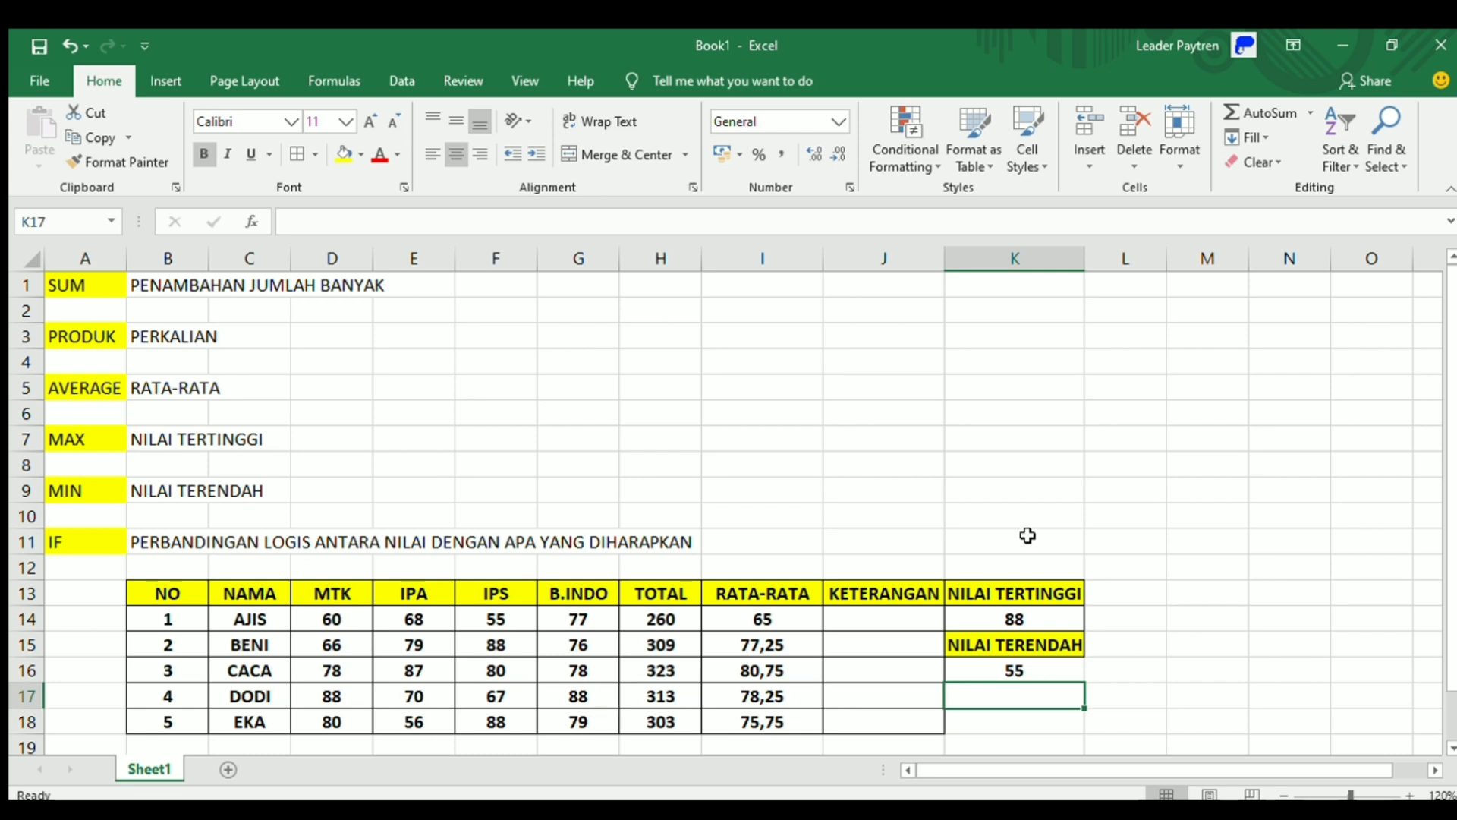
# Enter the note "JIKA SALAH SATU NILAI LEBIH KECIL DARI 60 MAKA TIDAK LULUS" in J11 above the KETERANGAN column and select that cell.
pyautogui.click(888, 619)
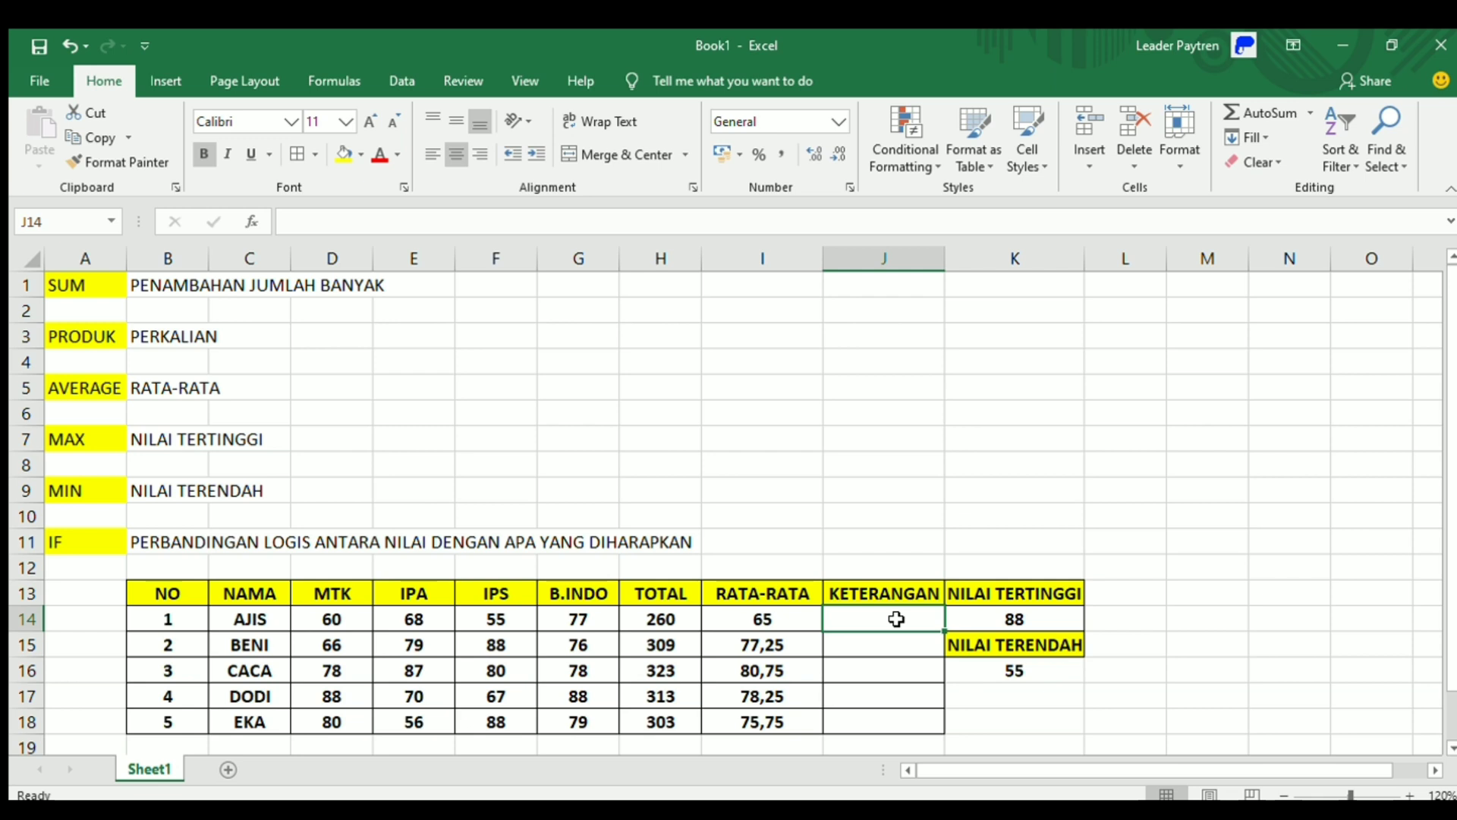
pyautogui.click(856, 538)
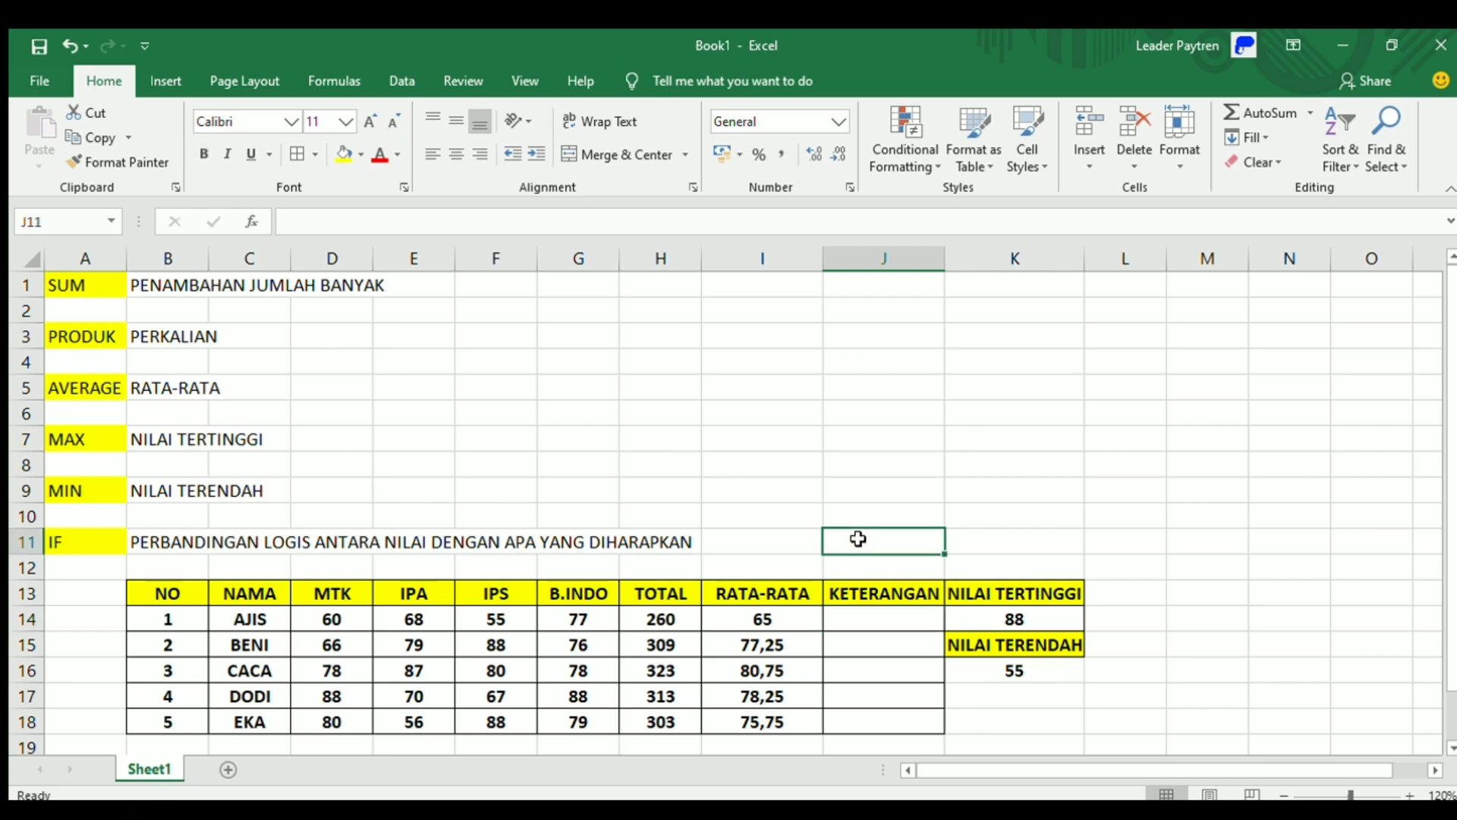
pyautogui.write('JIIKA')
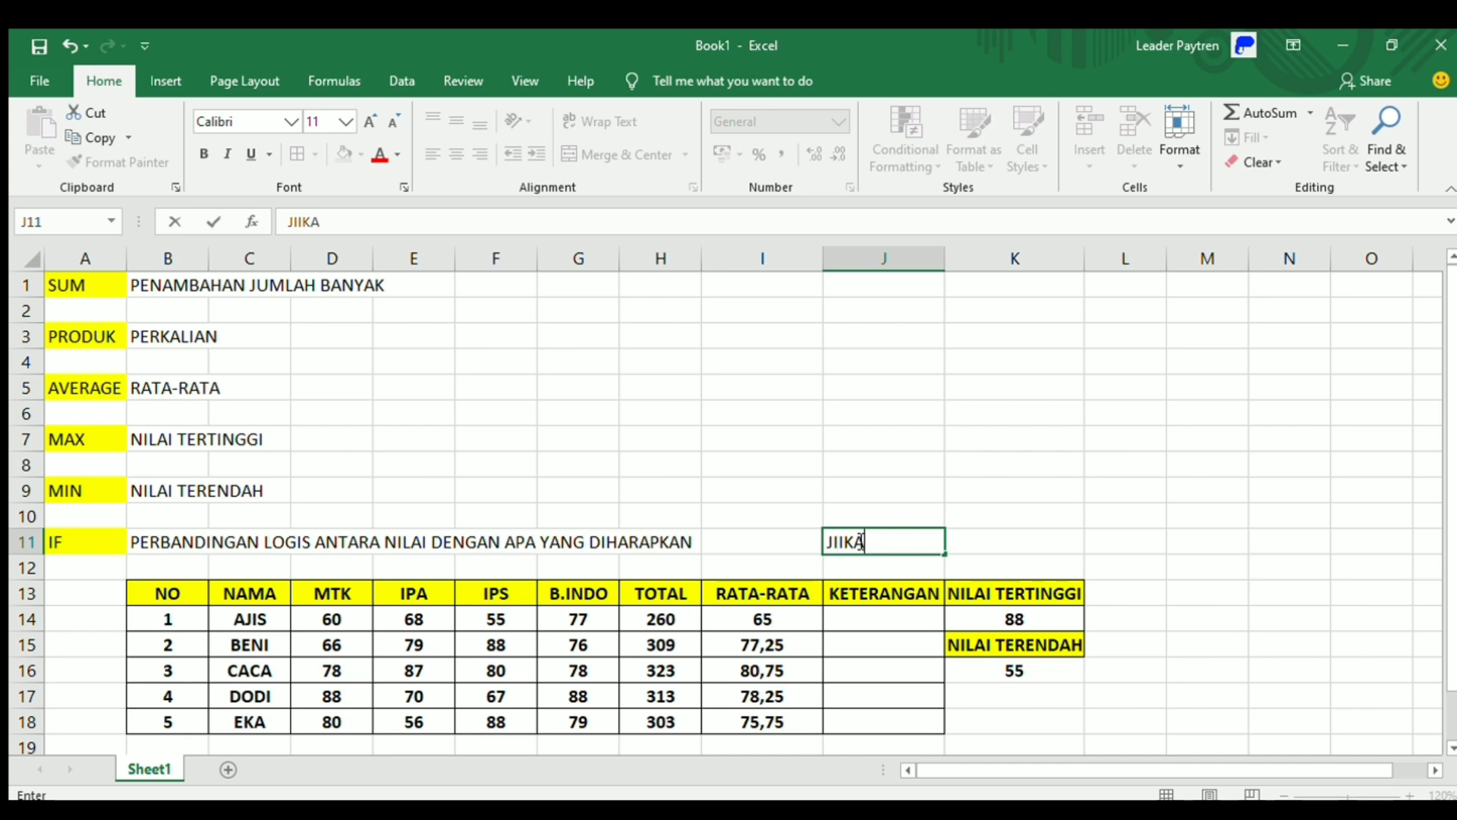
pyautogui.press('BackSpace')
pyautogui.press('BackSpace')
pyautogui.press('BackSpace')
pyautogui.press('BackSpace')
pyautogui.write('IKA SALAH SA')
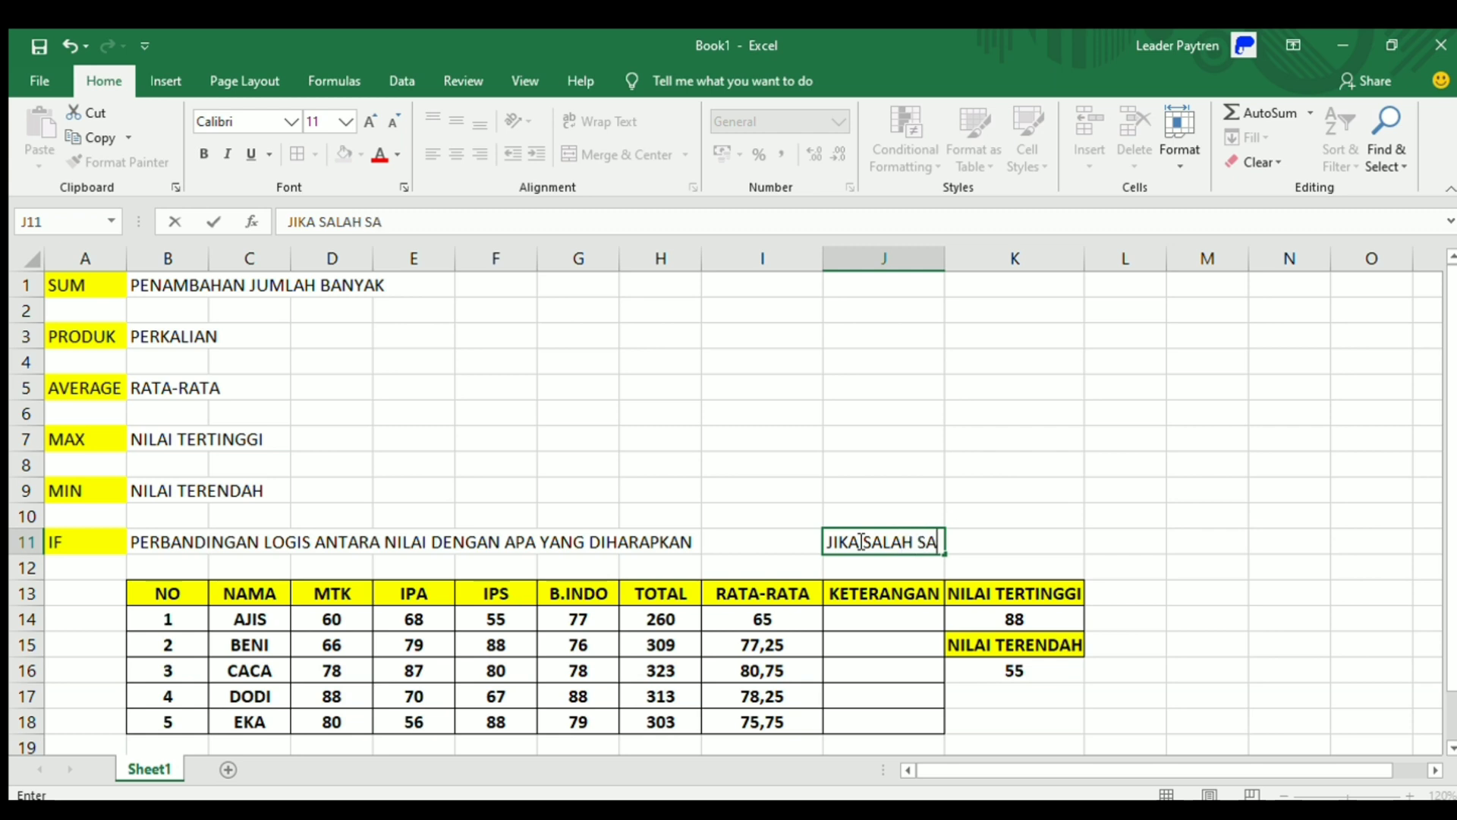
pyautogui.write('TU NILAI LE')
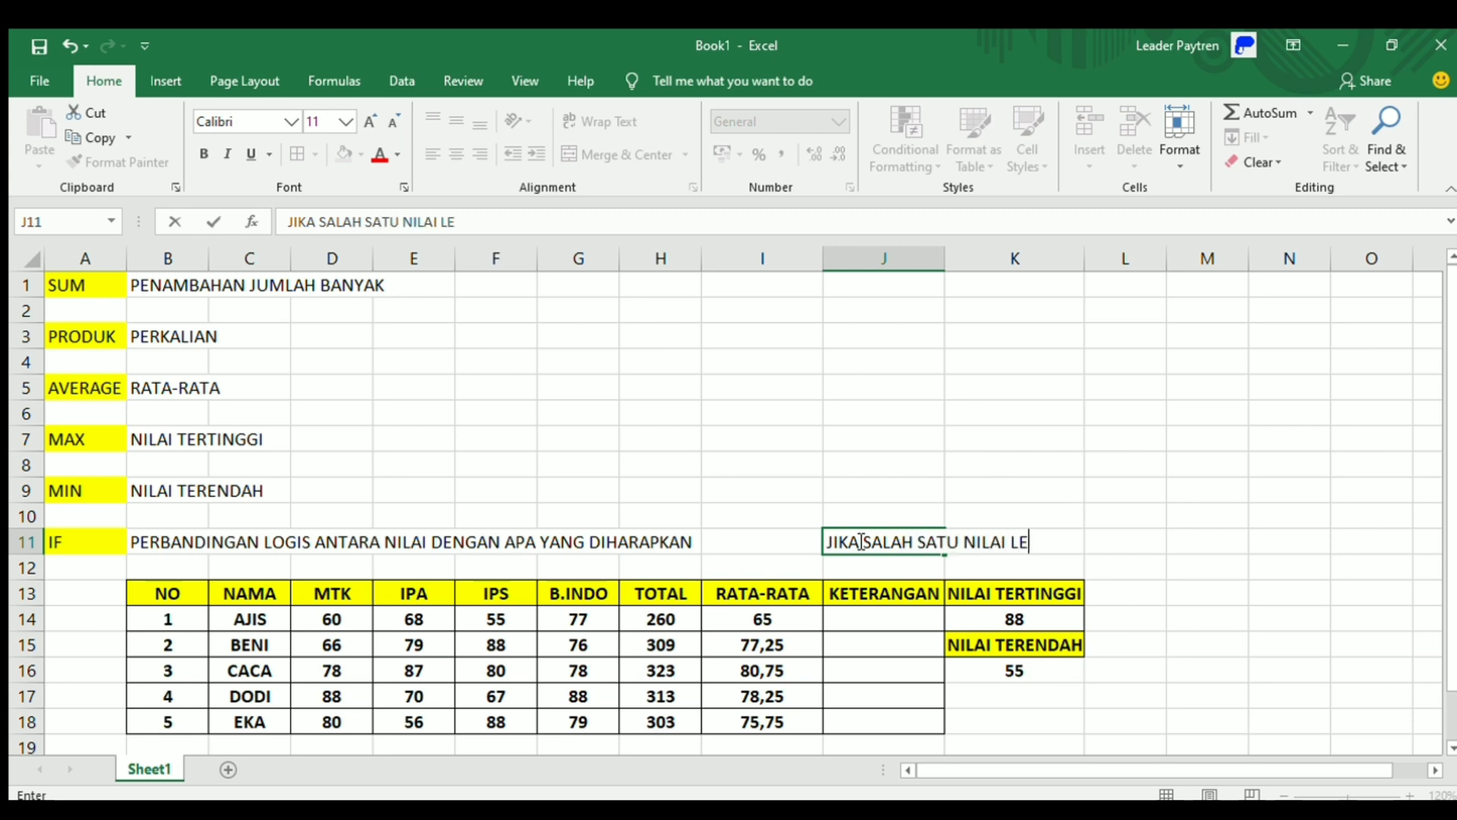
pyautogui.write('BIH KEC')
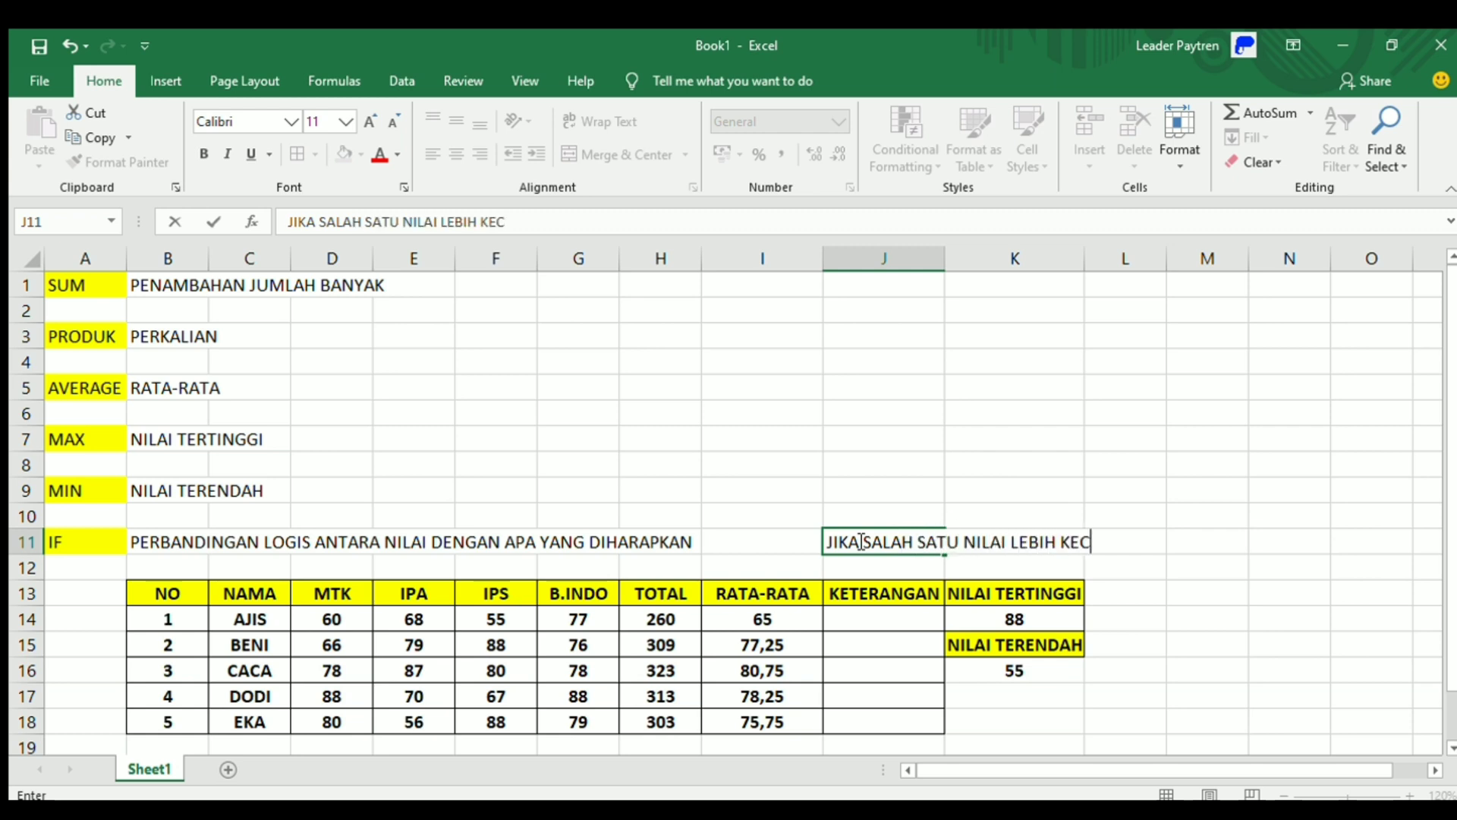
pyautogui.write('IL DARI ')
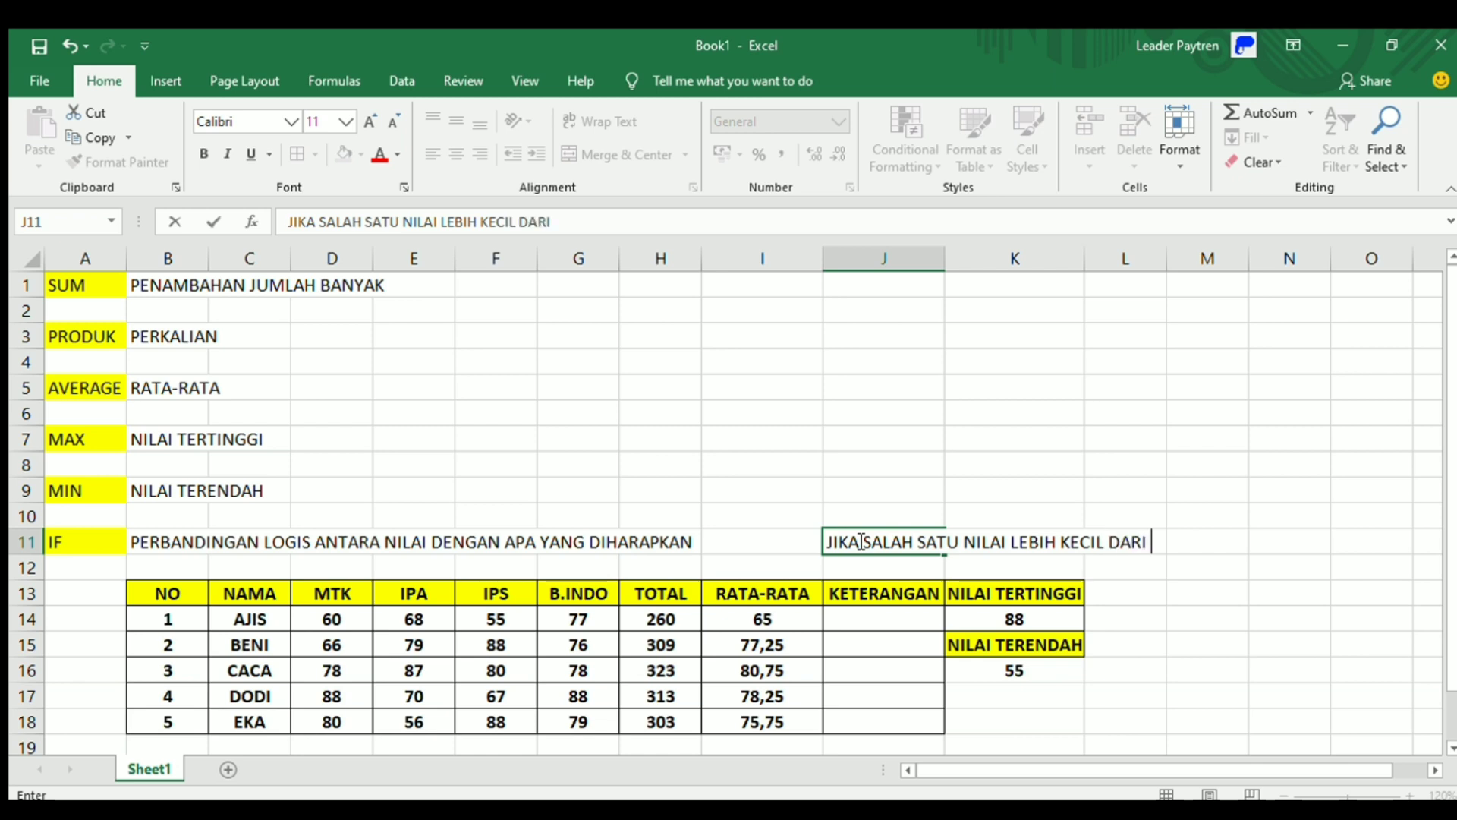
pyautogui.write('60 MAKA T')
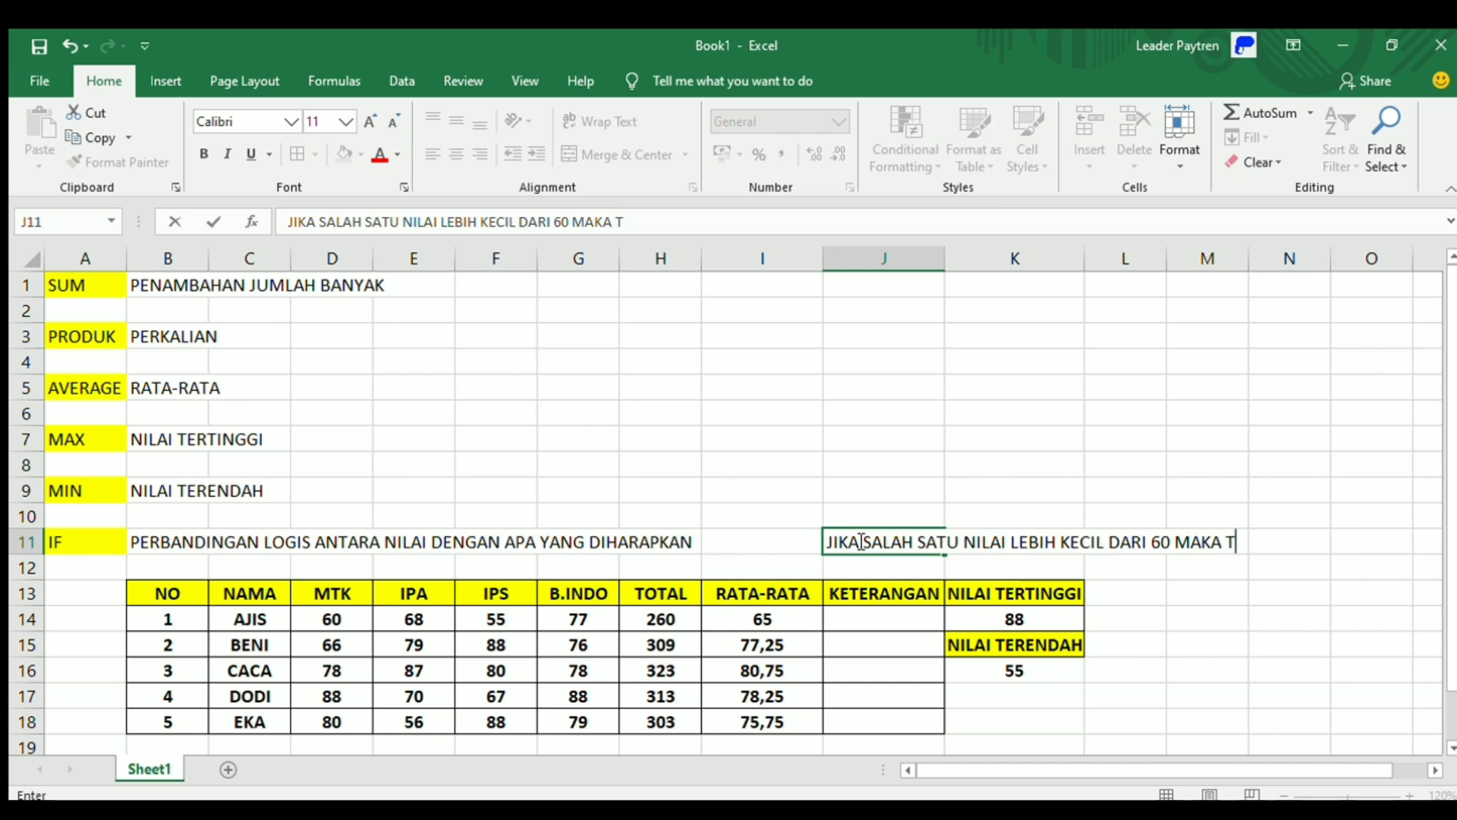
pyautogui.write('IDAK LULUS')
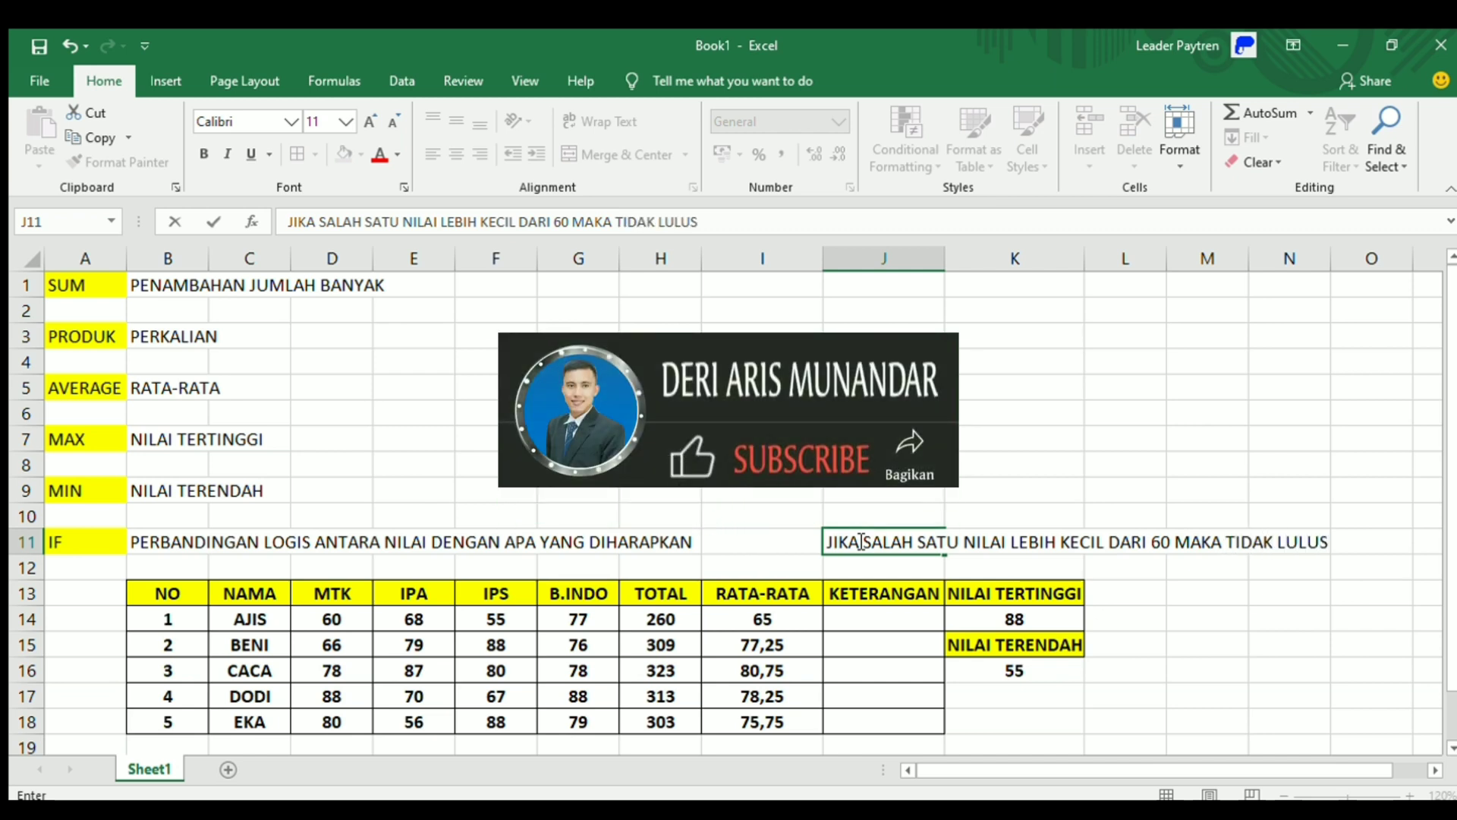
pyautogui.press('Return')
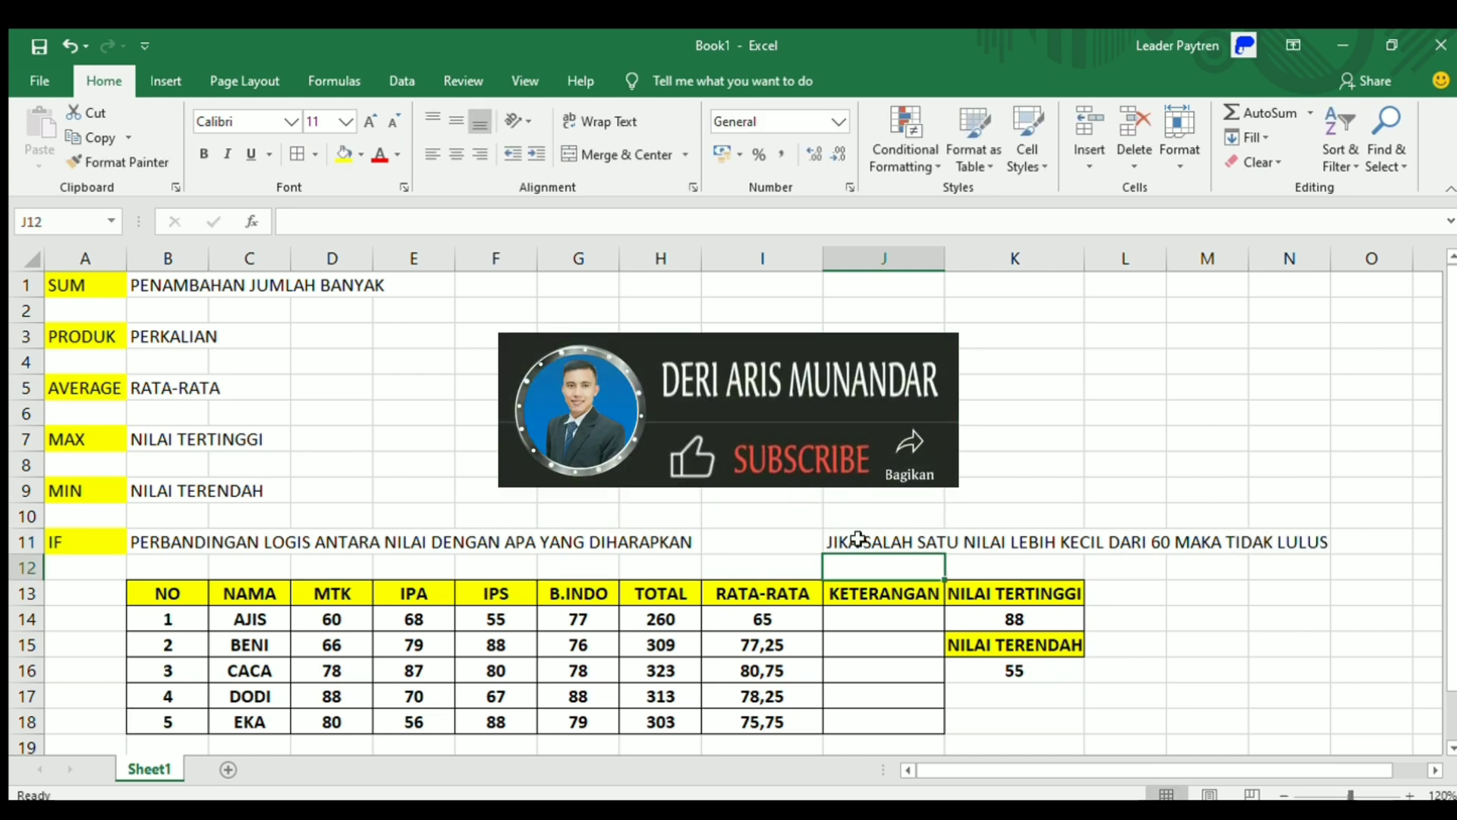
pyautogui.click(881, 544)
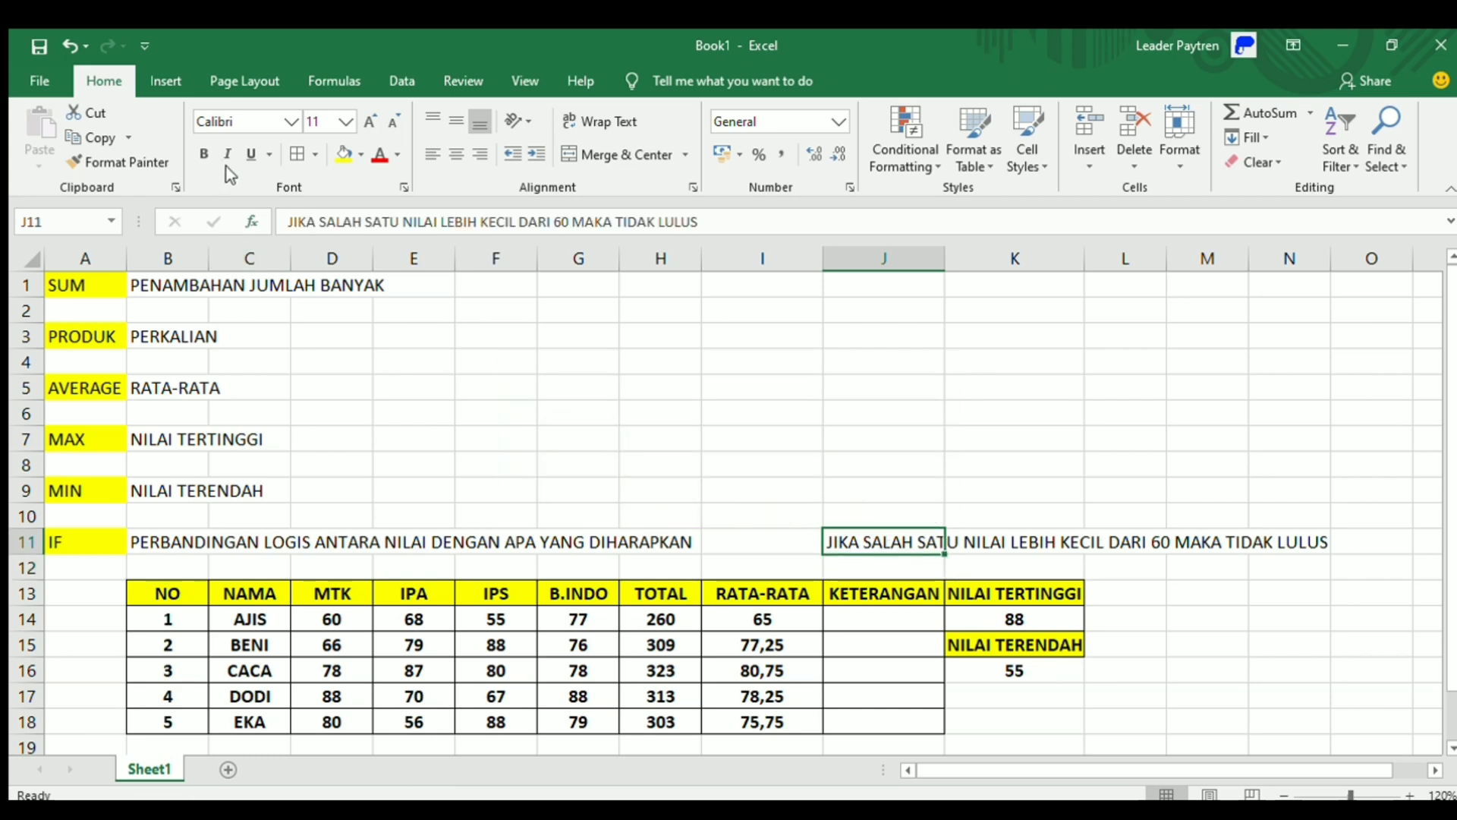
# Make the note in J11 bold and fill J11:O11 with yellow.
pyautogui.click(205, 157)
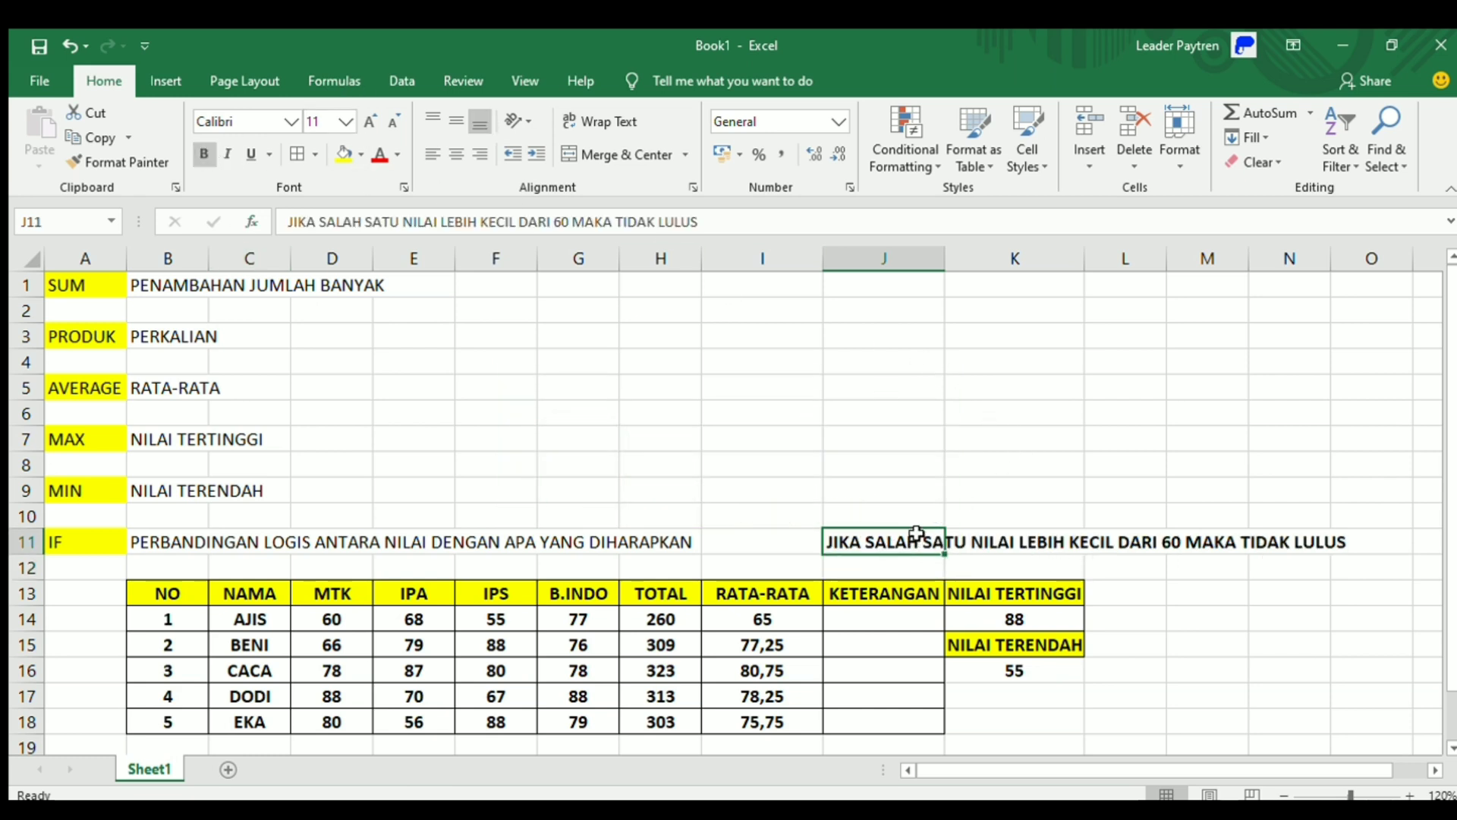
pyautogui.moveTo(918, 540); pyautogui.dragTo(1389, 545)
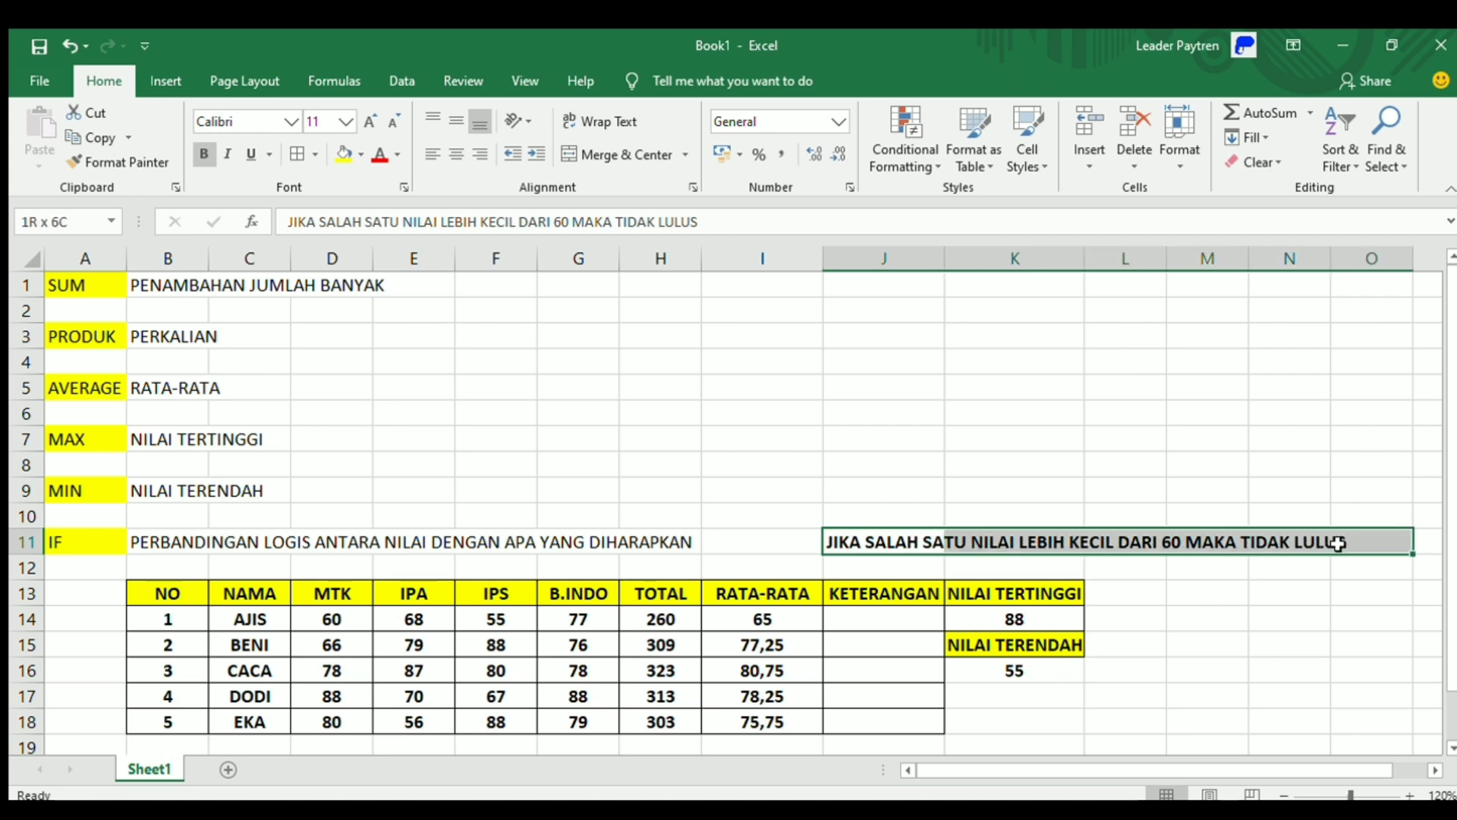
pyautogui.click(337, 154)
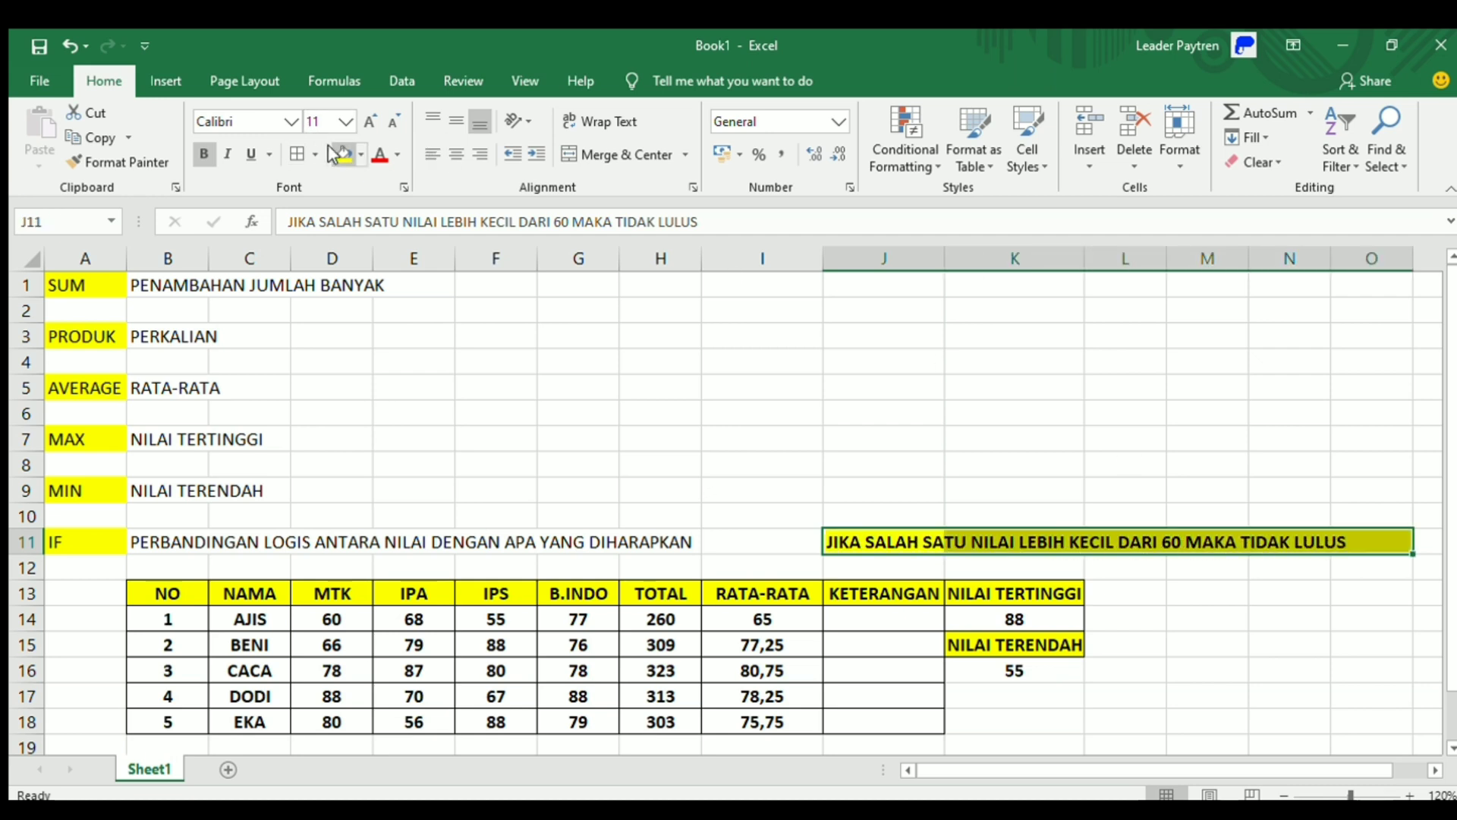
pyautogui.click(1022, 412)
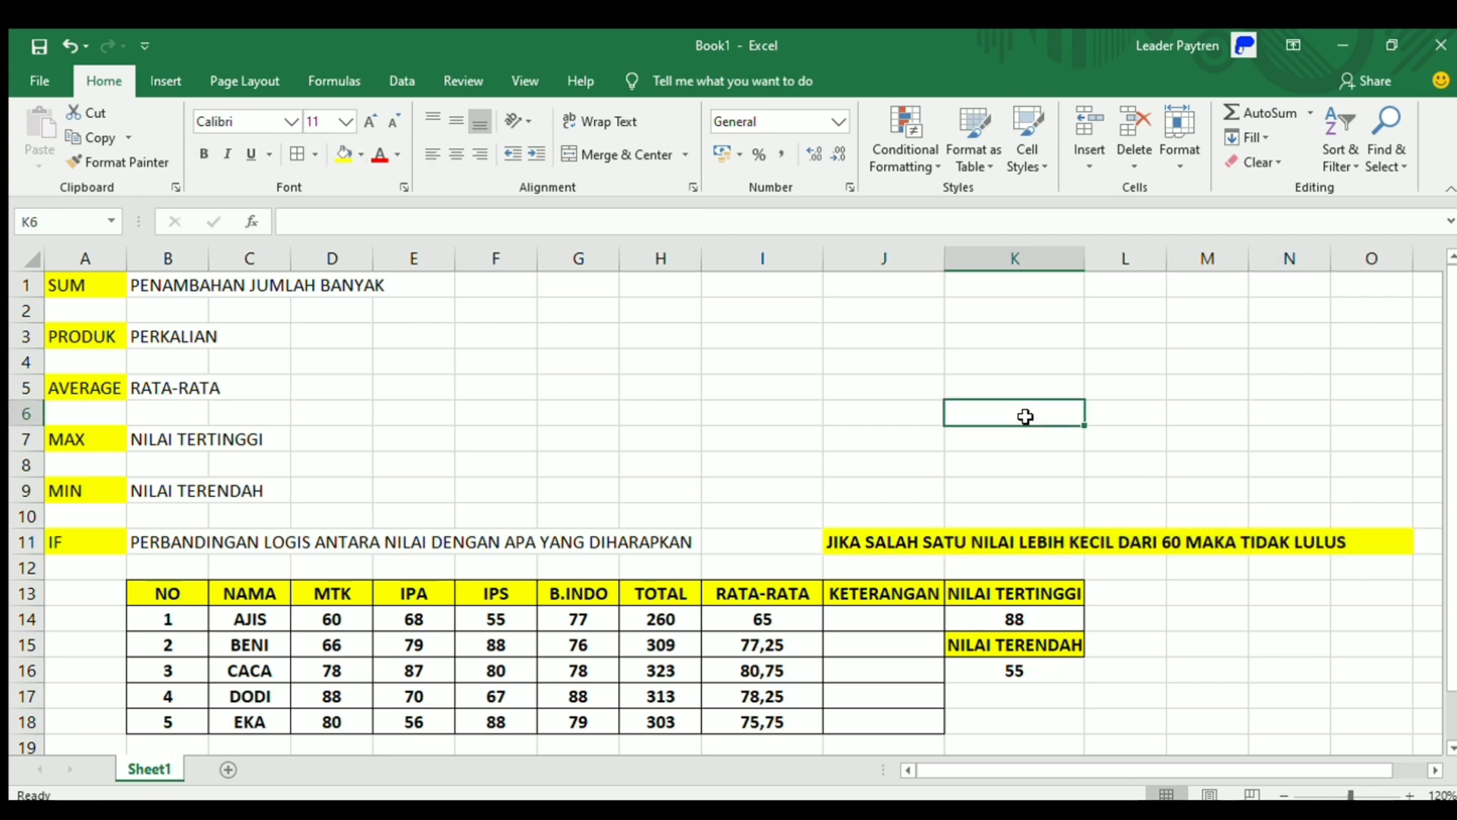
pyautogui.click(1033, 539)
pyautogui.click(887, 543)
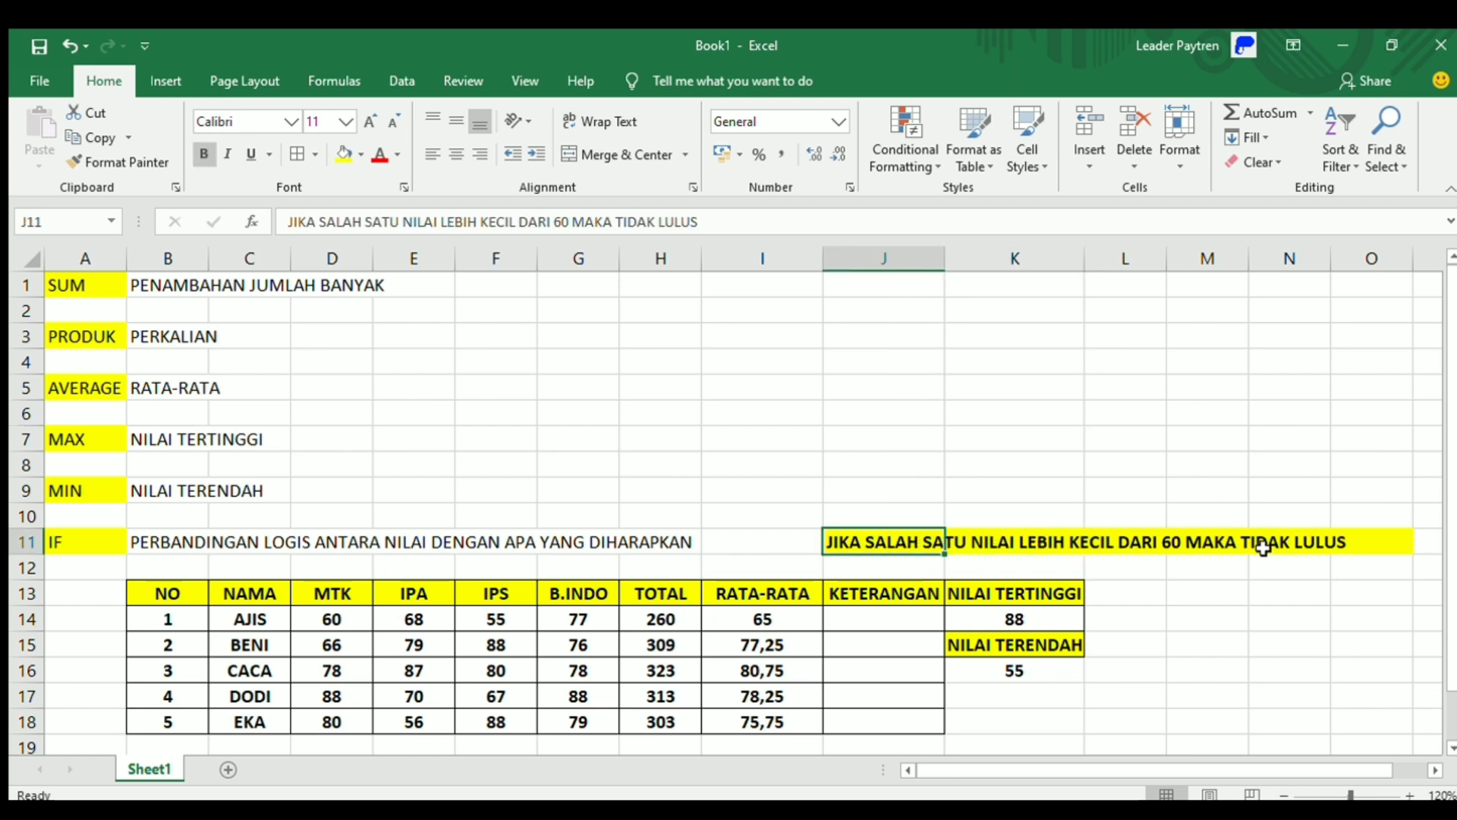
# Begin the KETERANGAN formula in J14 with the MTK score test =IF(D14<60;"TIDAK LULUS"; and leave it open for more conditions.
pyautogui.click(901, 623)
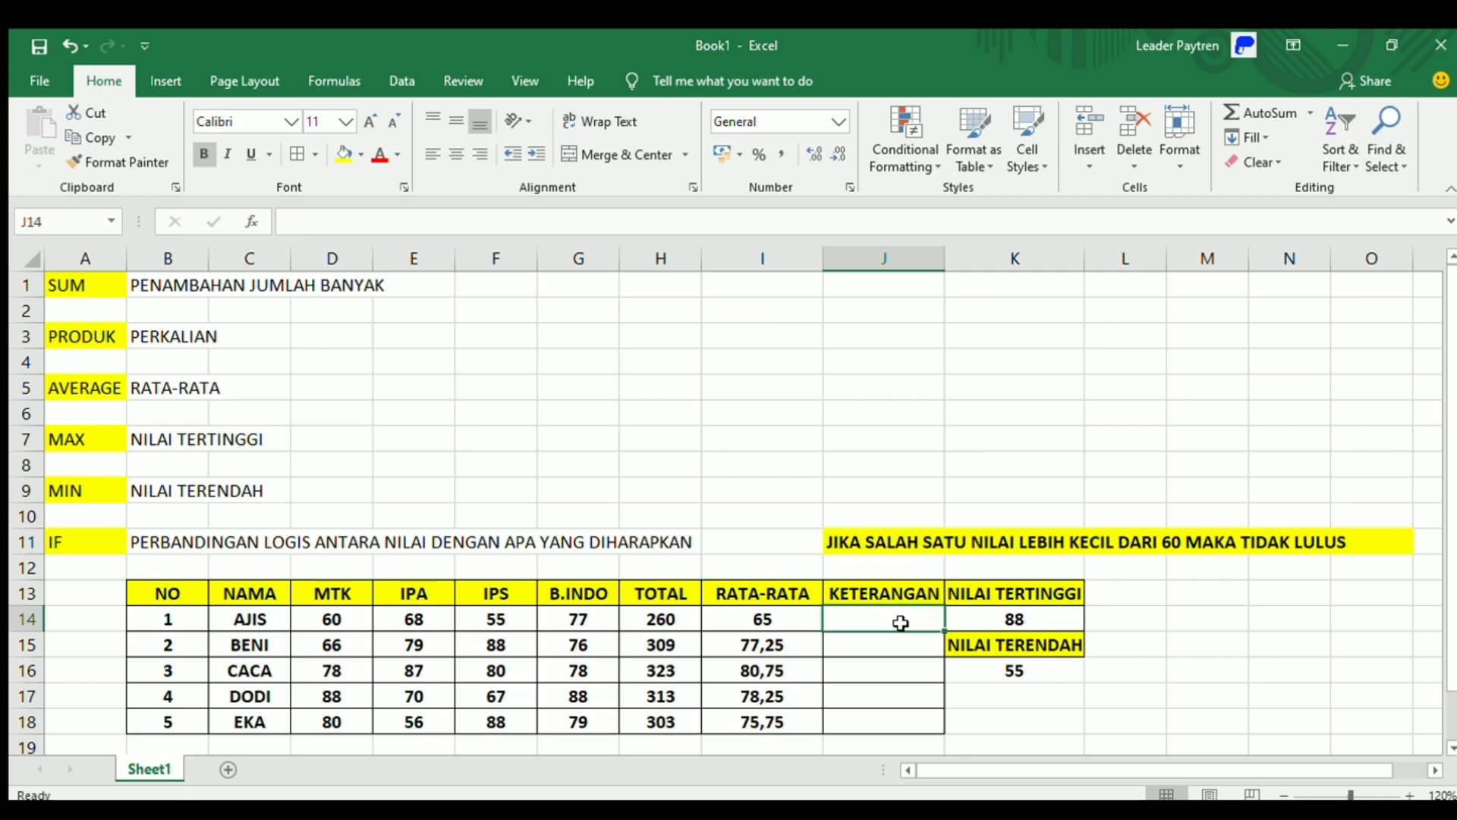
pyautogui.write('=')
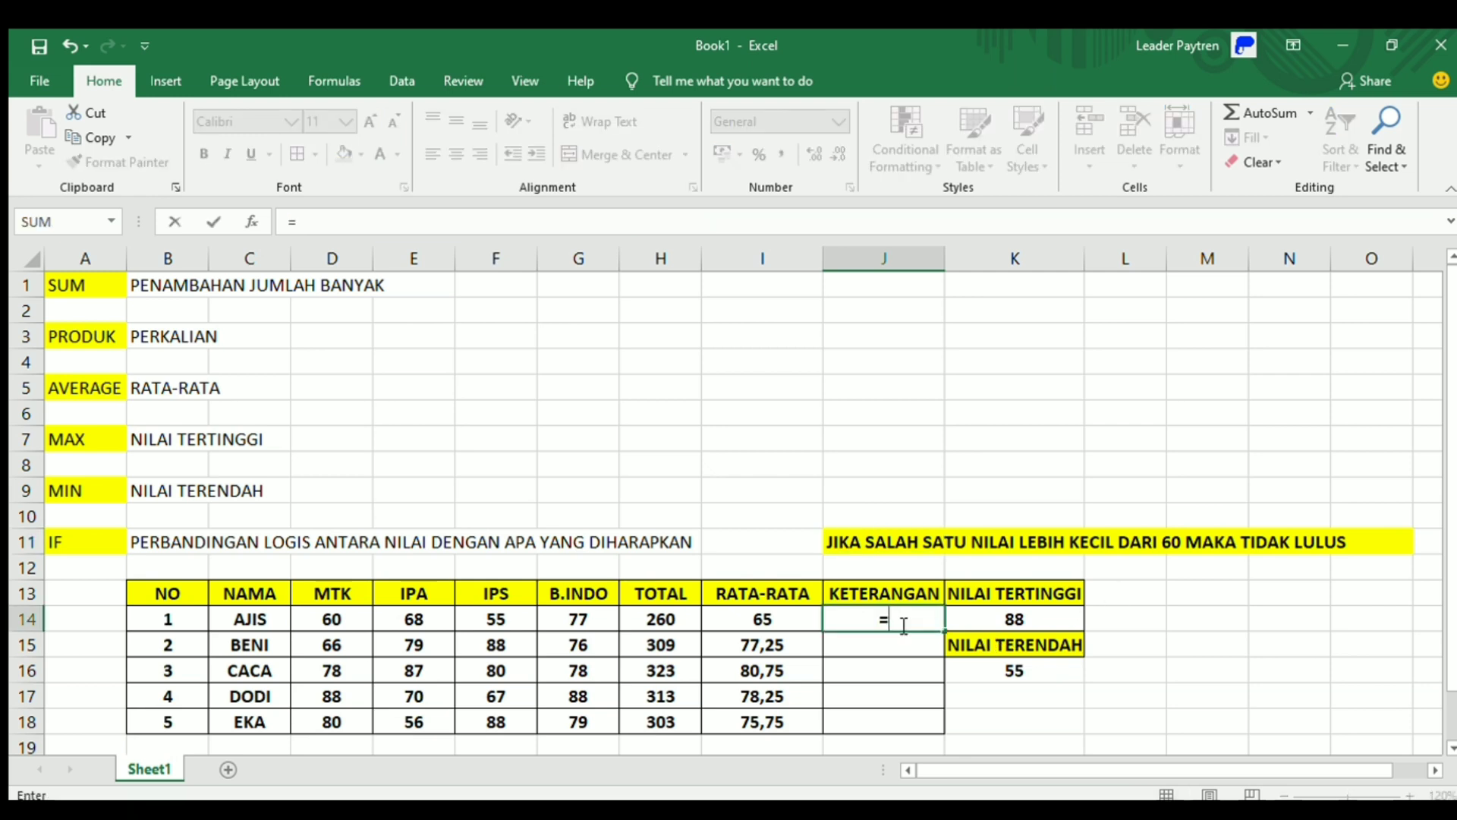
pyautogui.write('IF(')
pyautogui.click(350, 619)
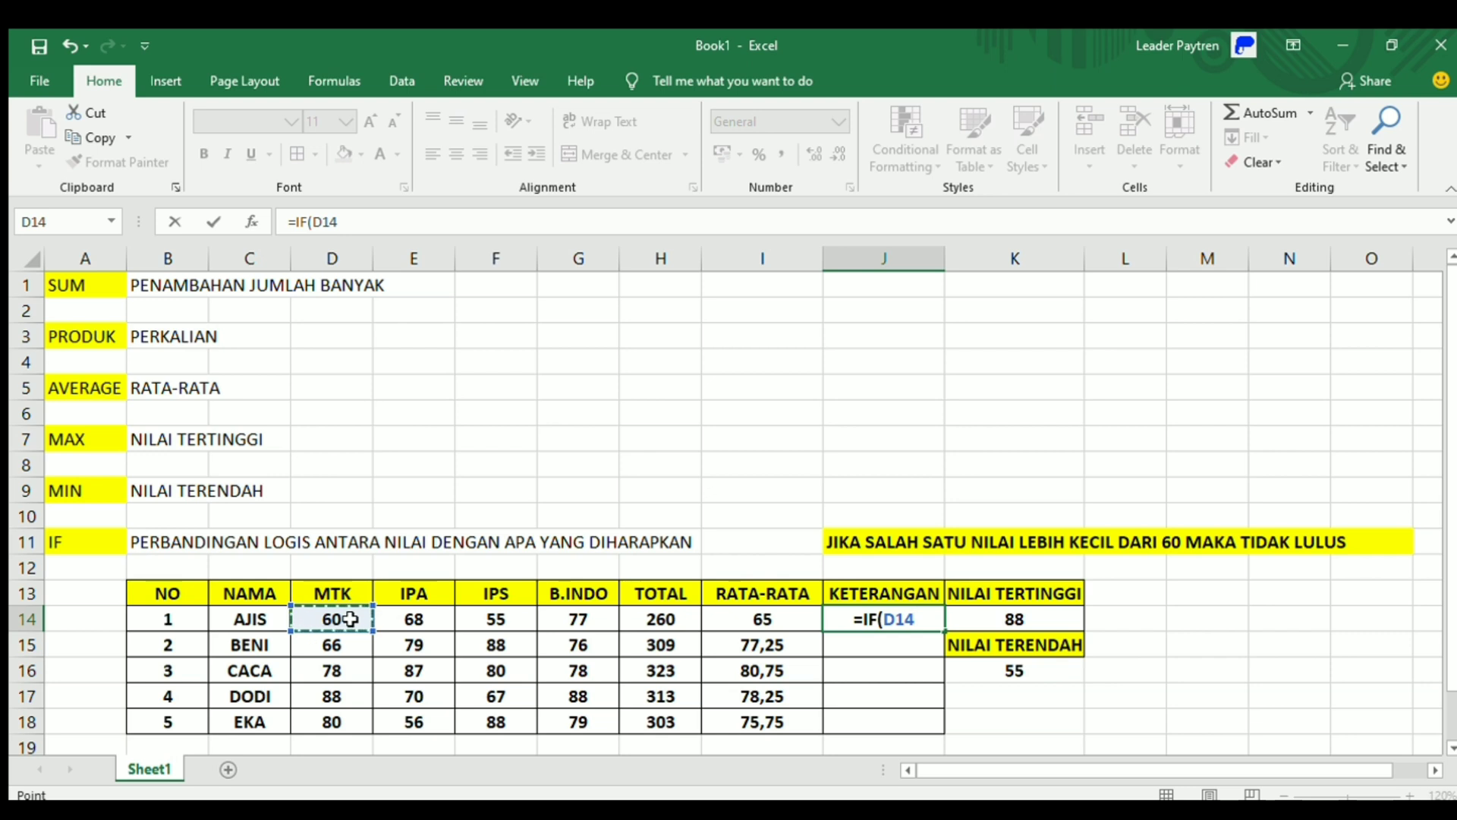
pyautogui.write('<')
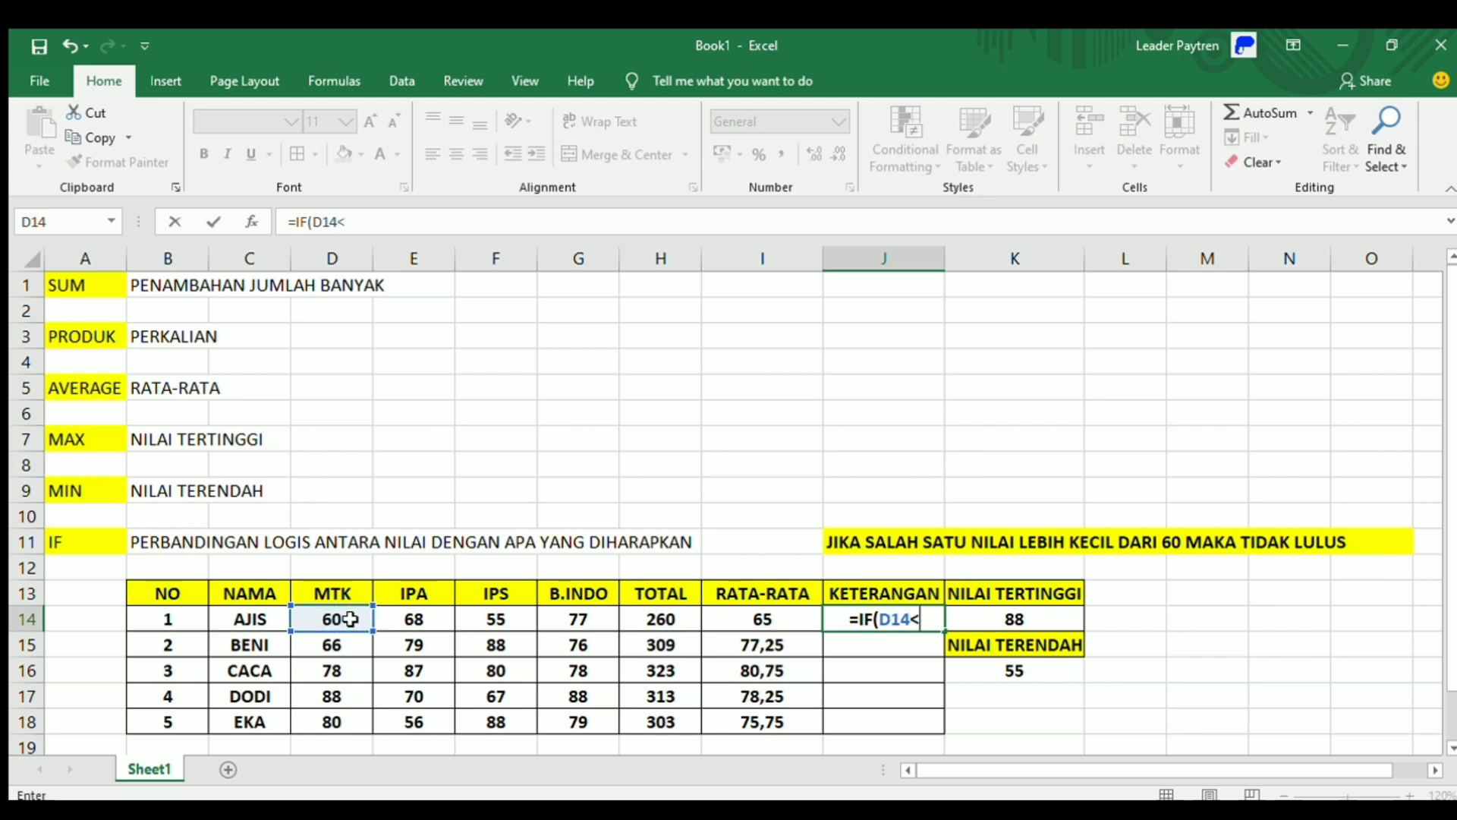
pyautogui.write('60')
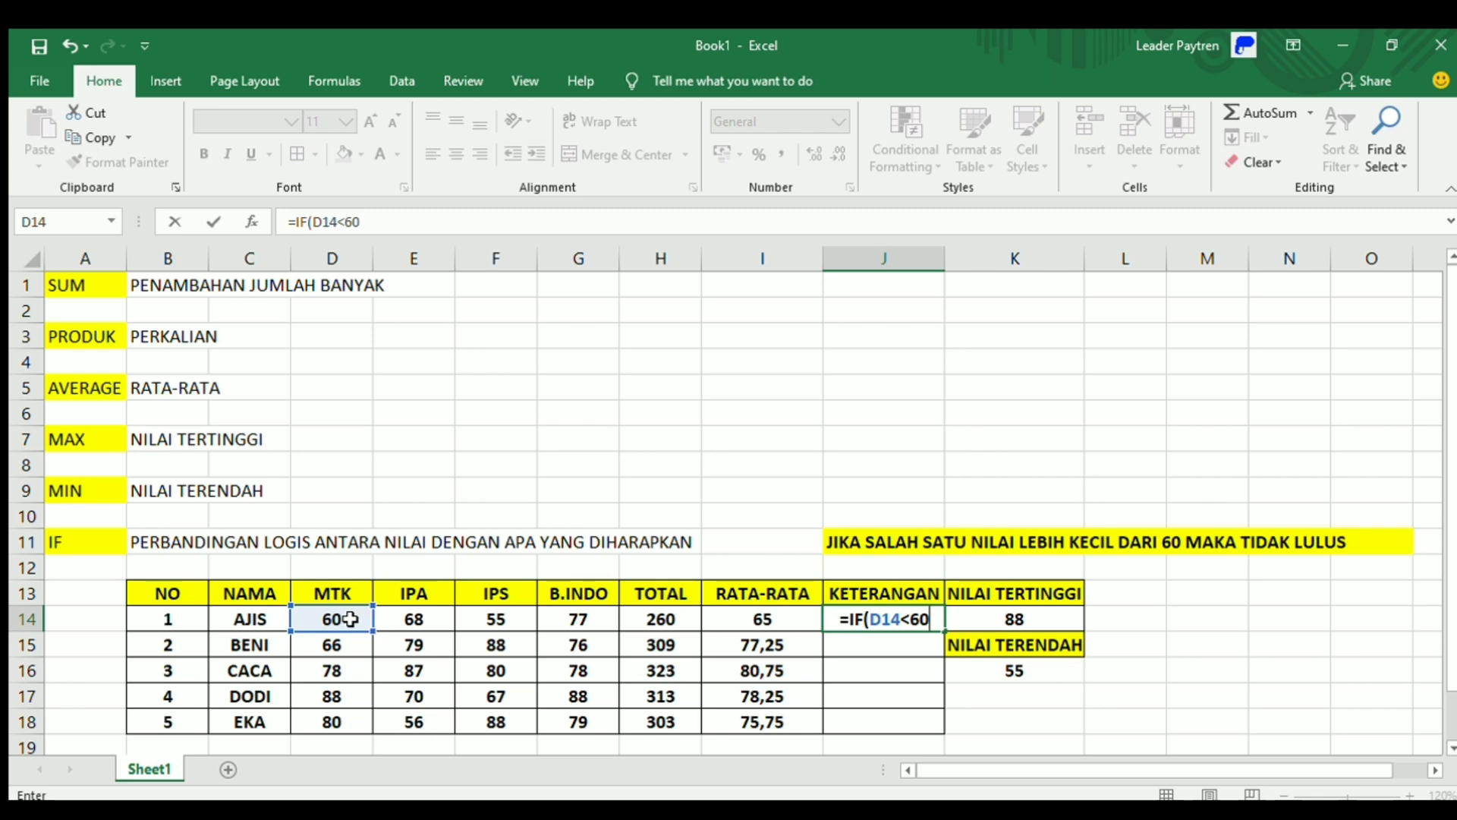
pyautogui.write(';')
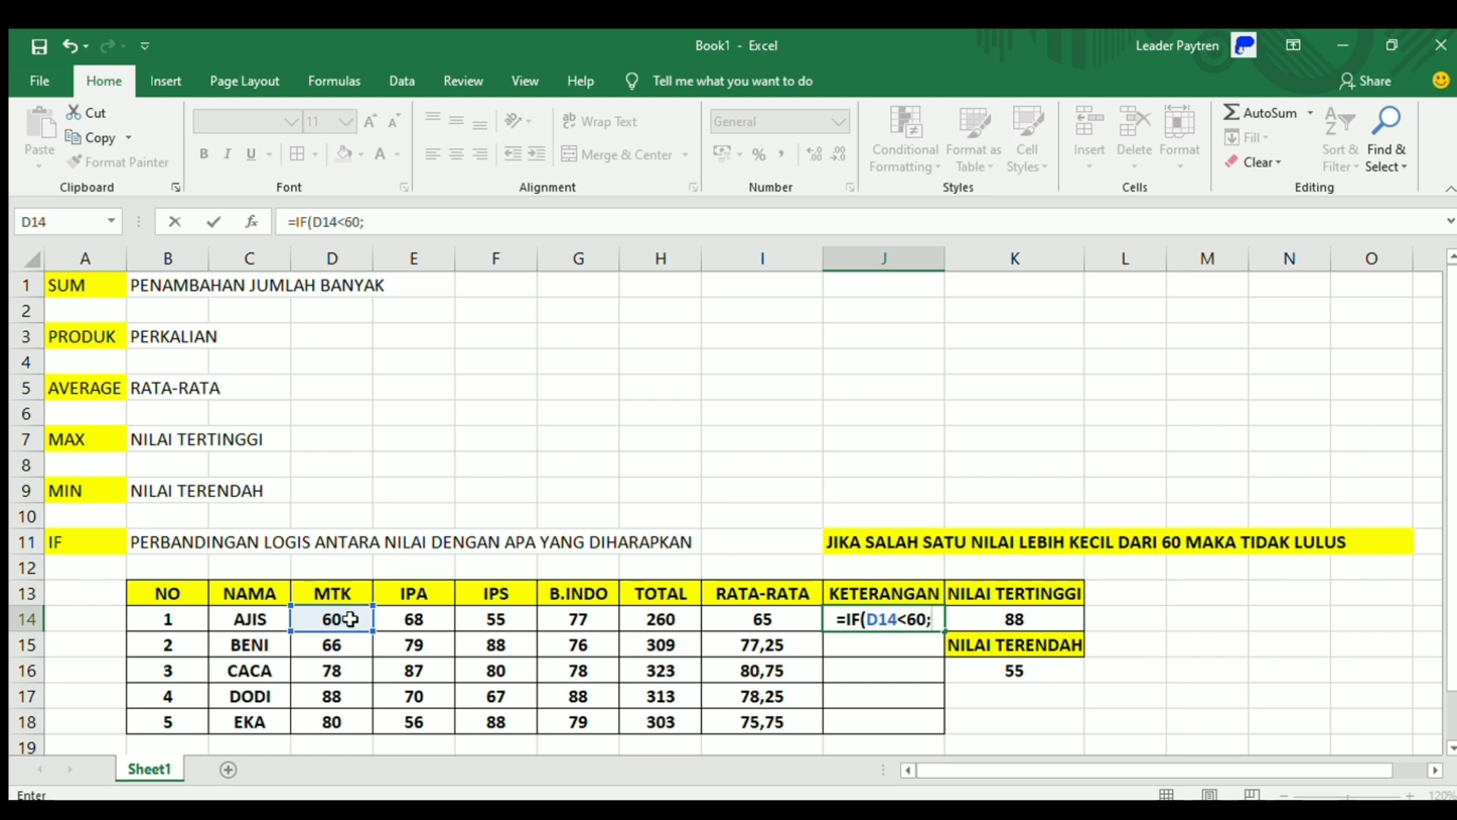
pyautogui.write('"LULU')
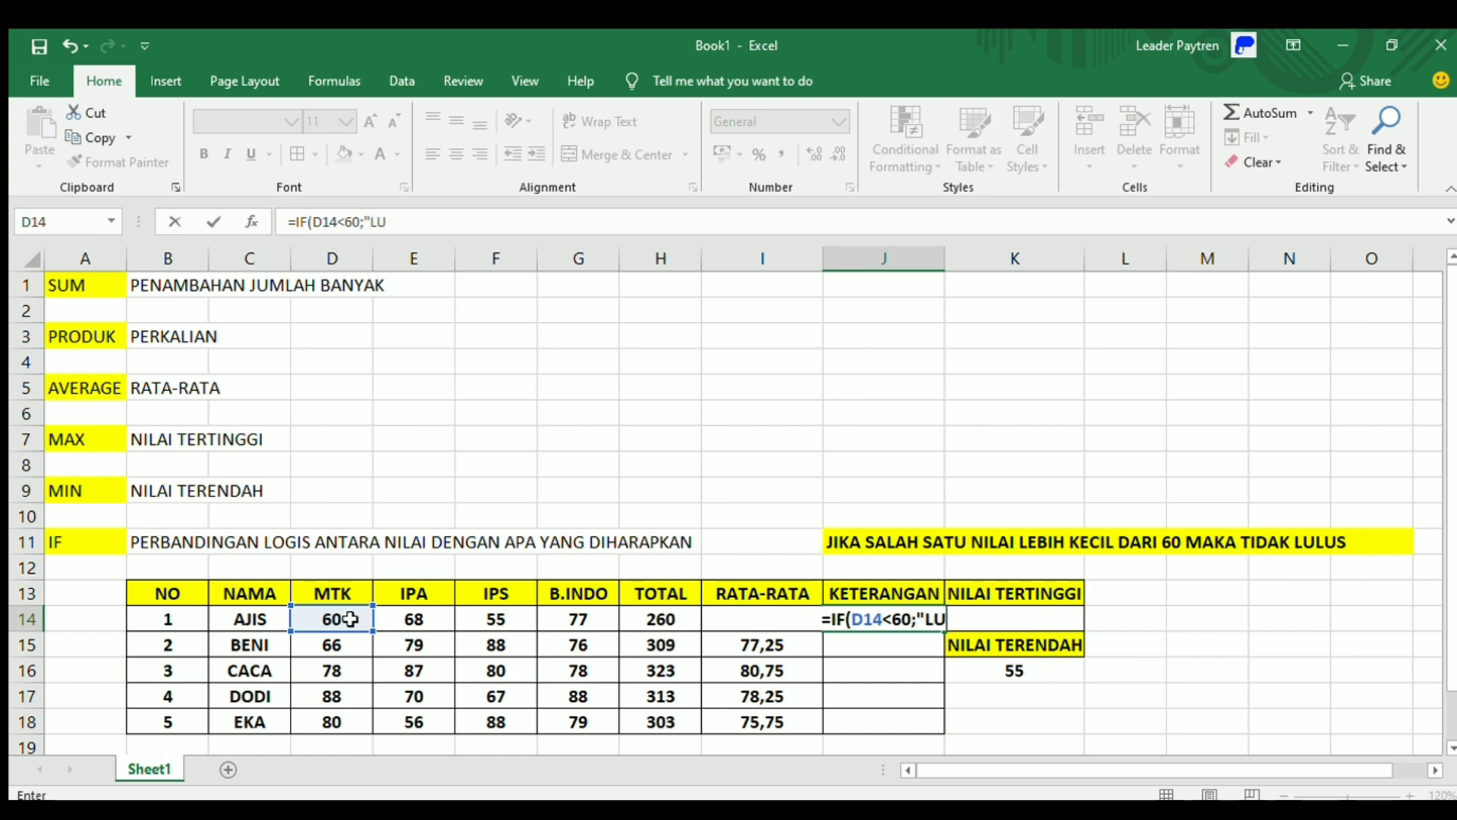
pyautogui.press('BackSpace')
pyautogui.press('BackSpace')
pyautogui.press('BackSpace')
pyautogui.press('BackSpace')
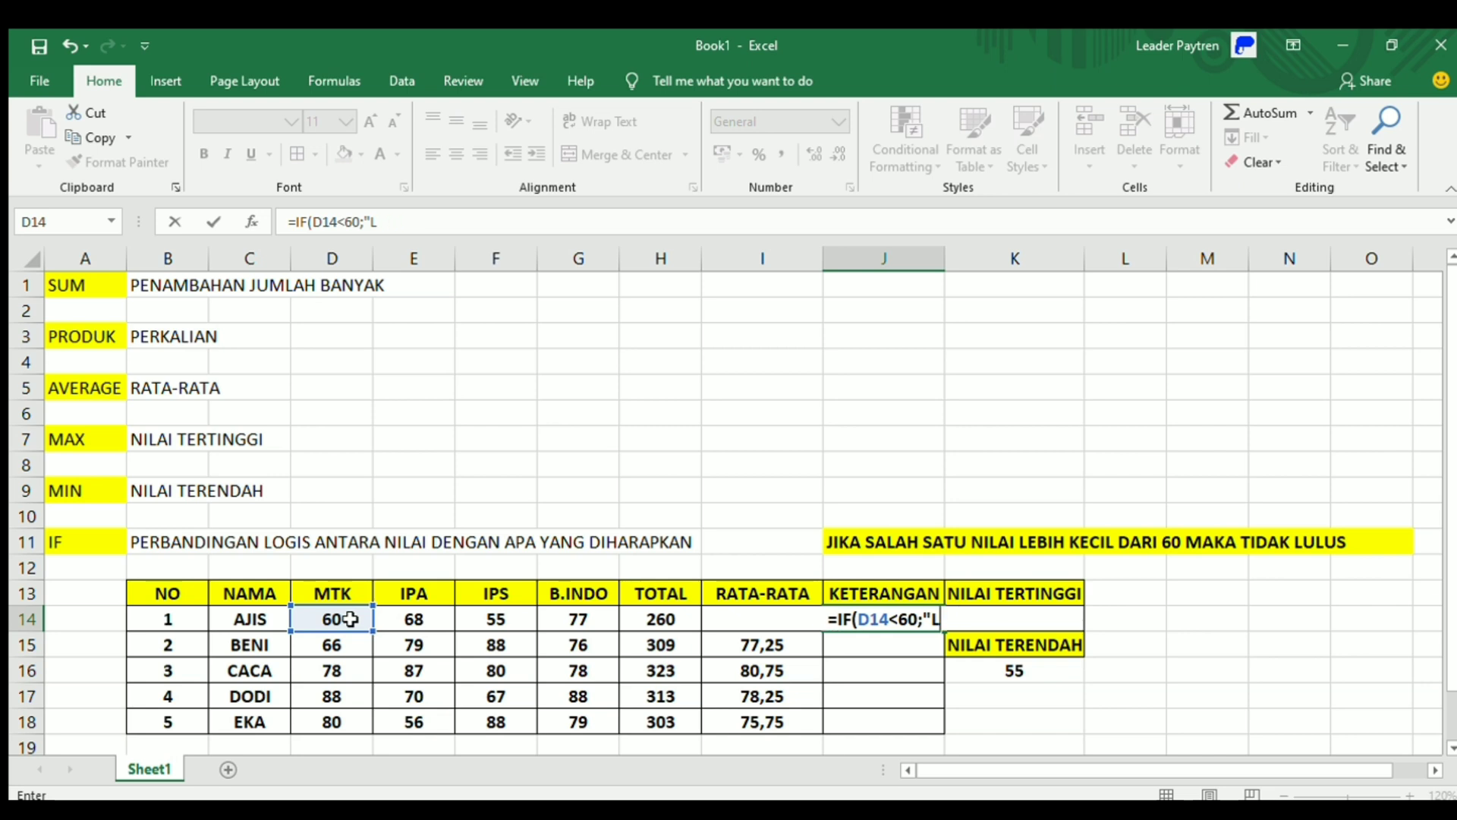
pyautogui.write('TIDAK')
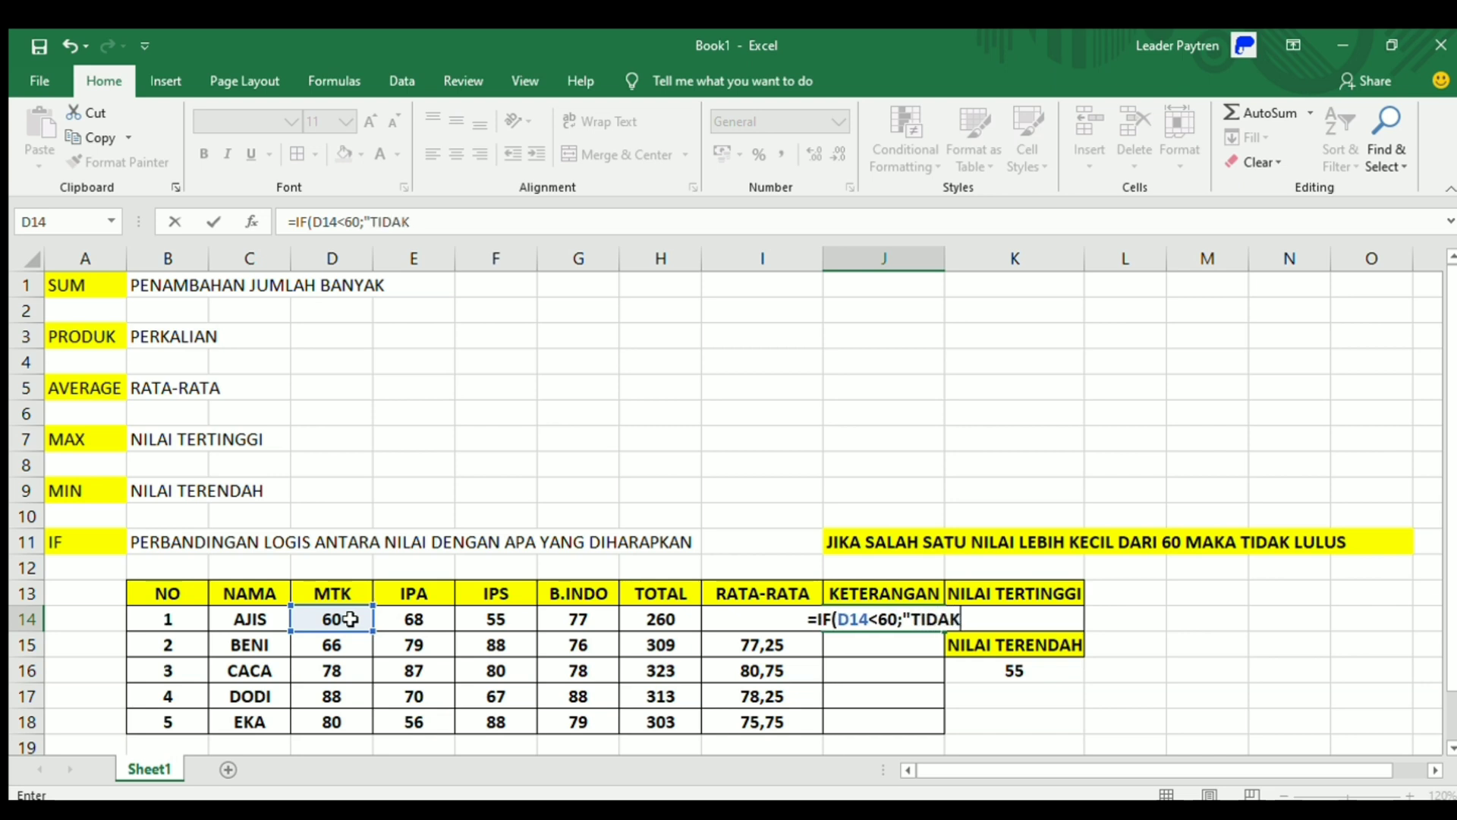
pyautogui.write(' LULUS')
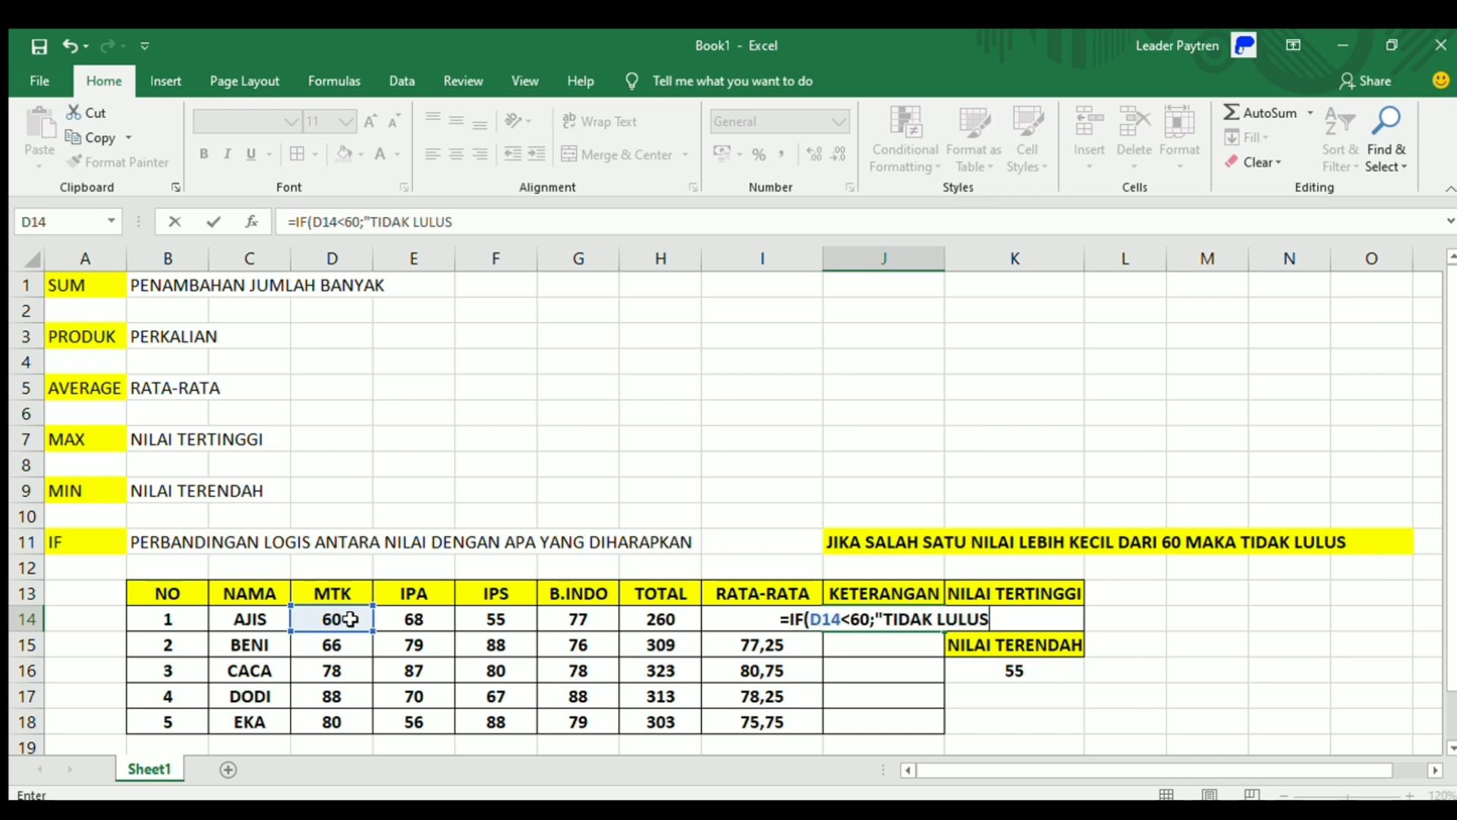
pyautogui.write('"')
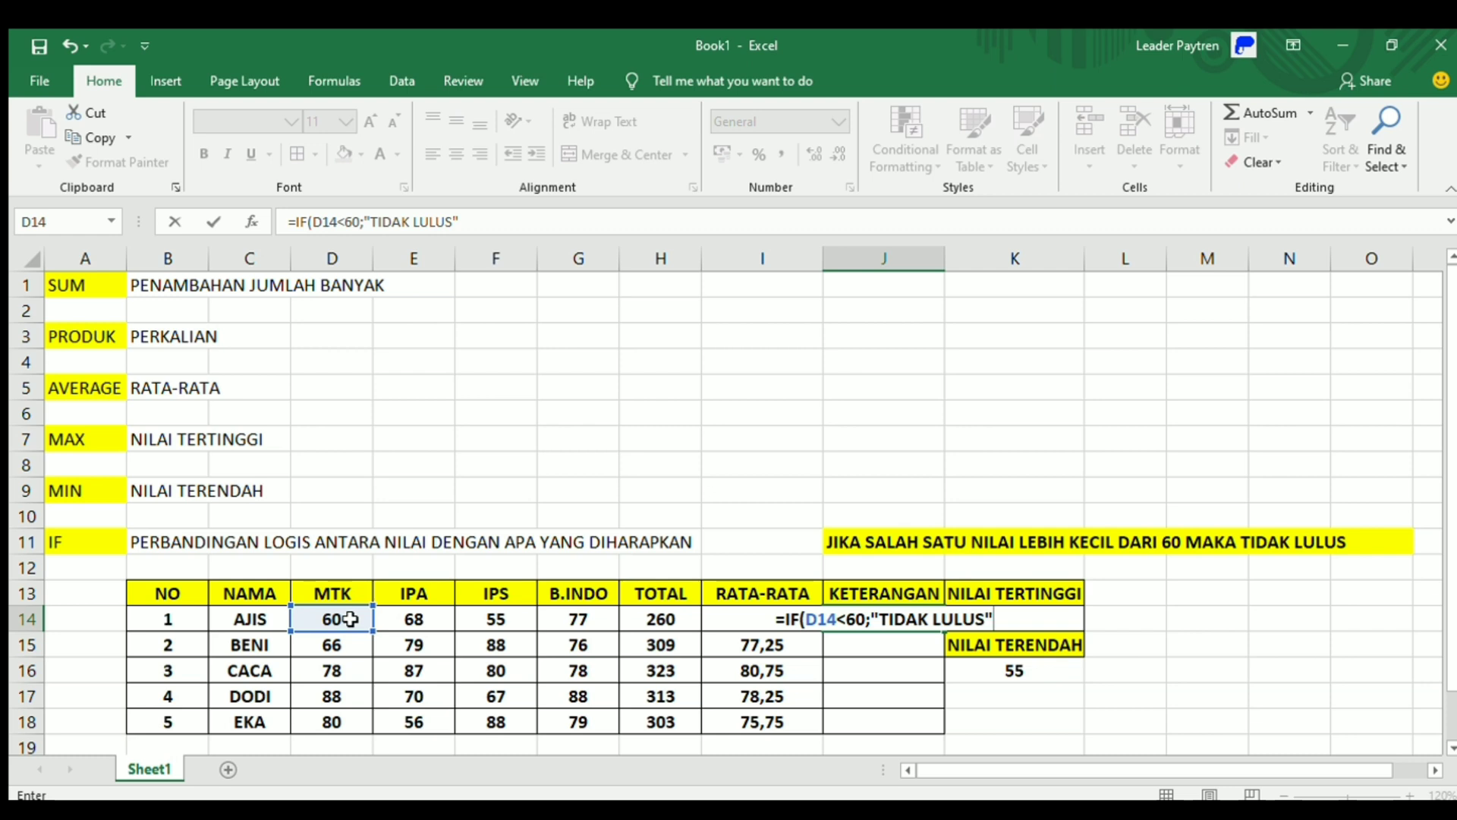
pyautogui.write(';')
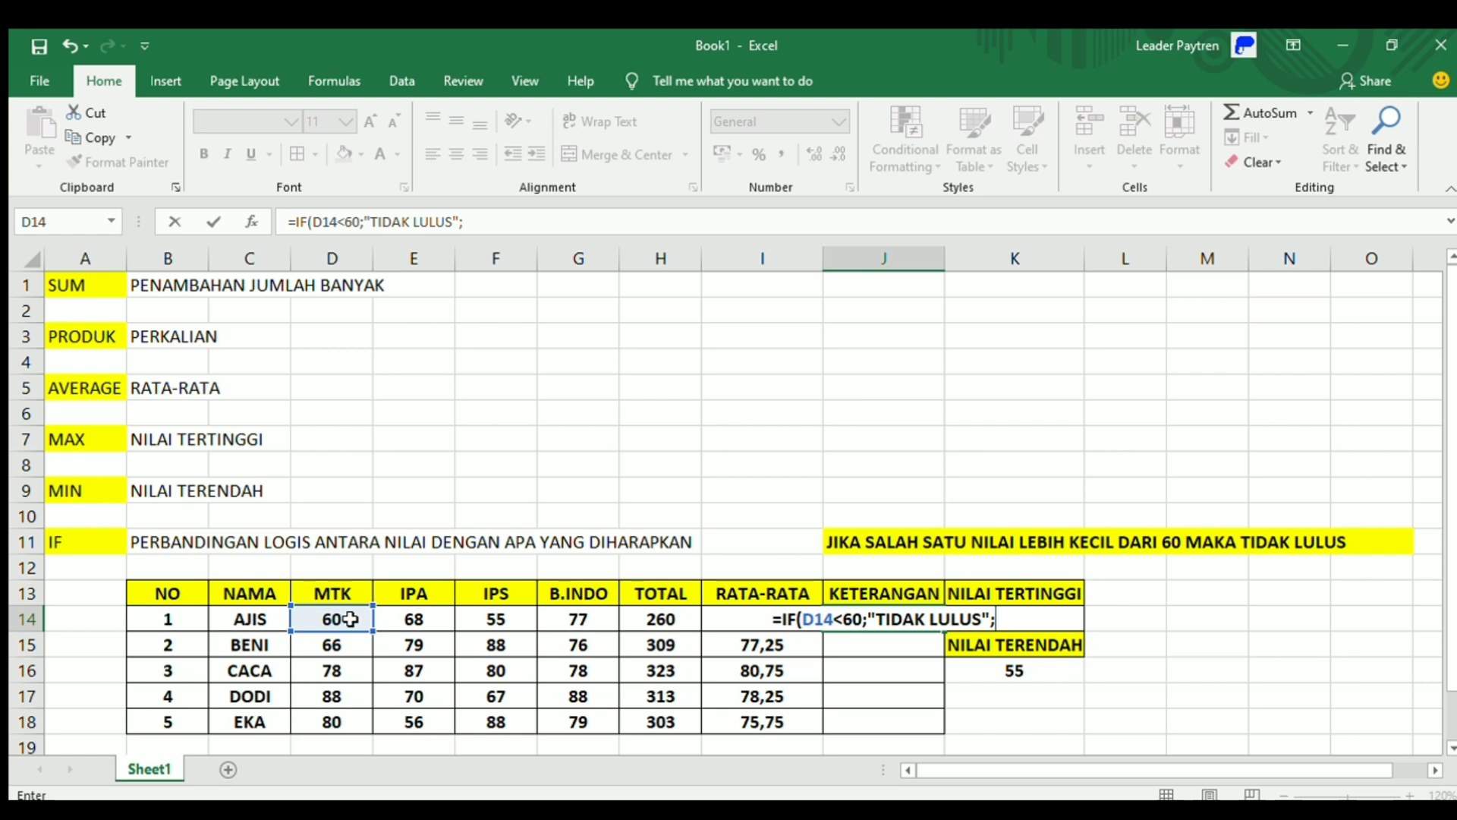
# Extend the open J14 formula with a nested test of the IPA score, IF(E14<60;"TIDAK LULUS";.
pyautogui.write('IF')
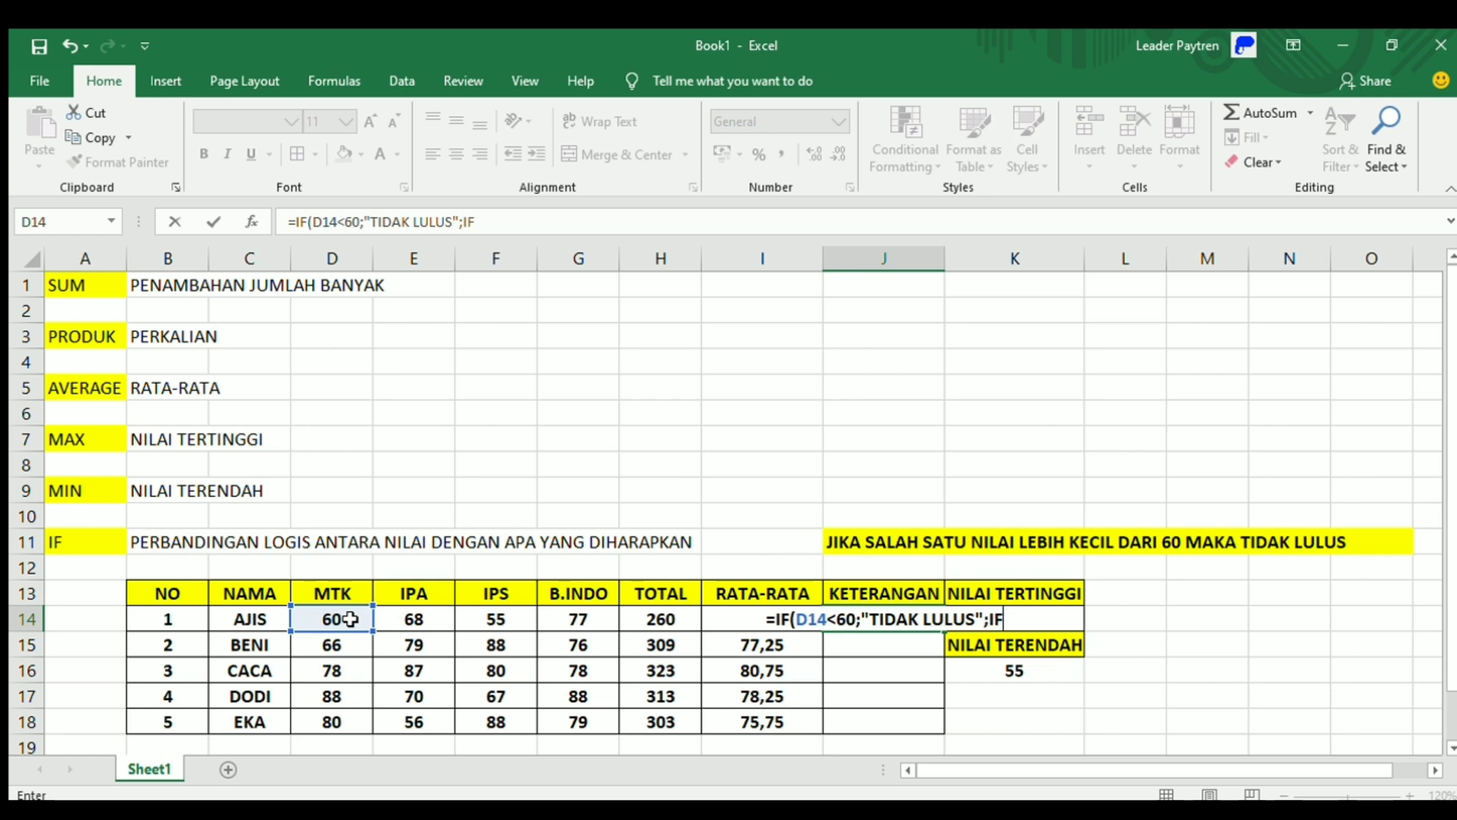
pyautogui.write('(')
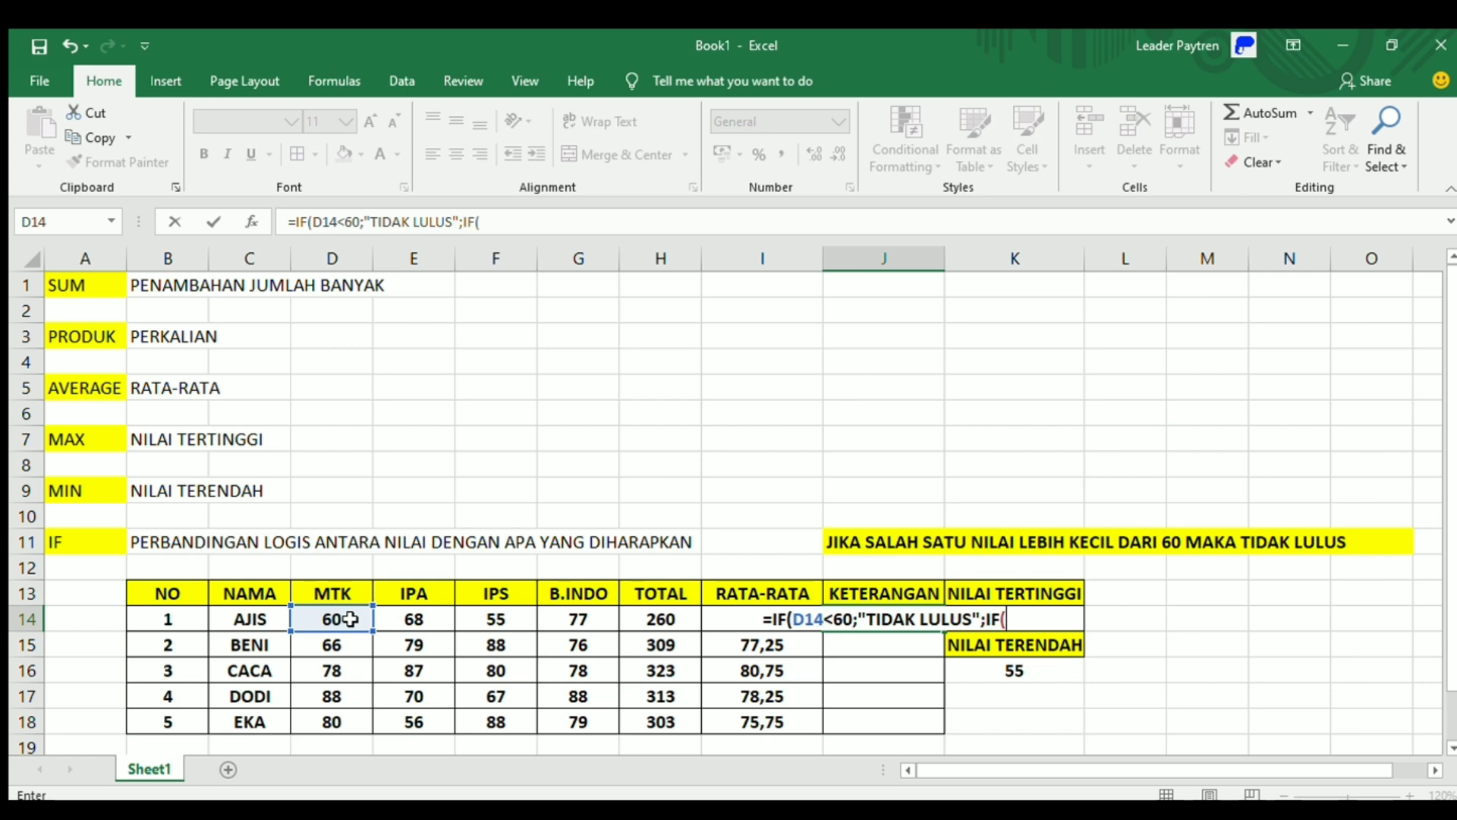
pyautogui.click(425, 619)
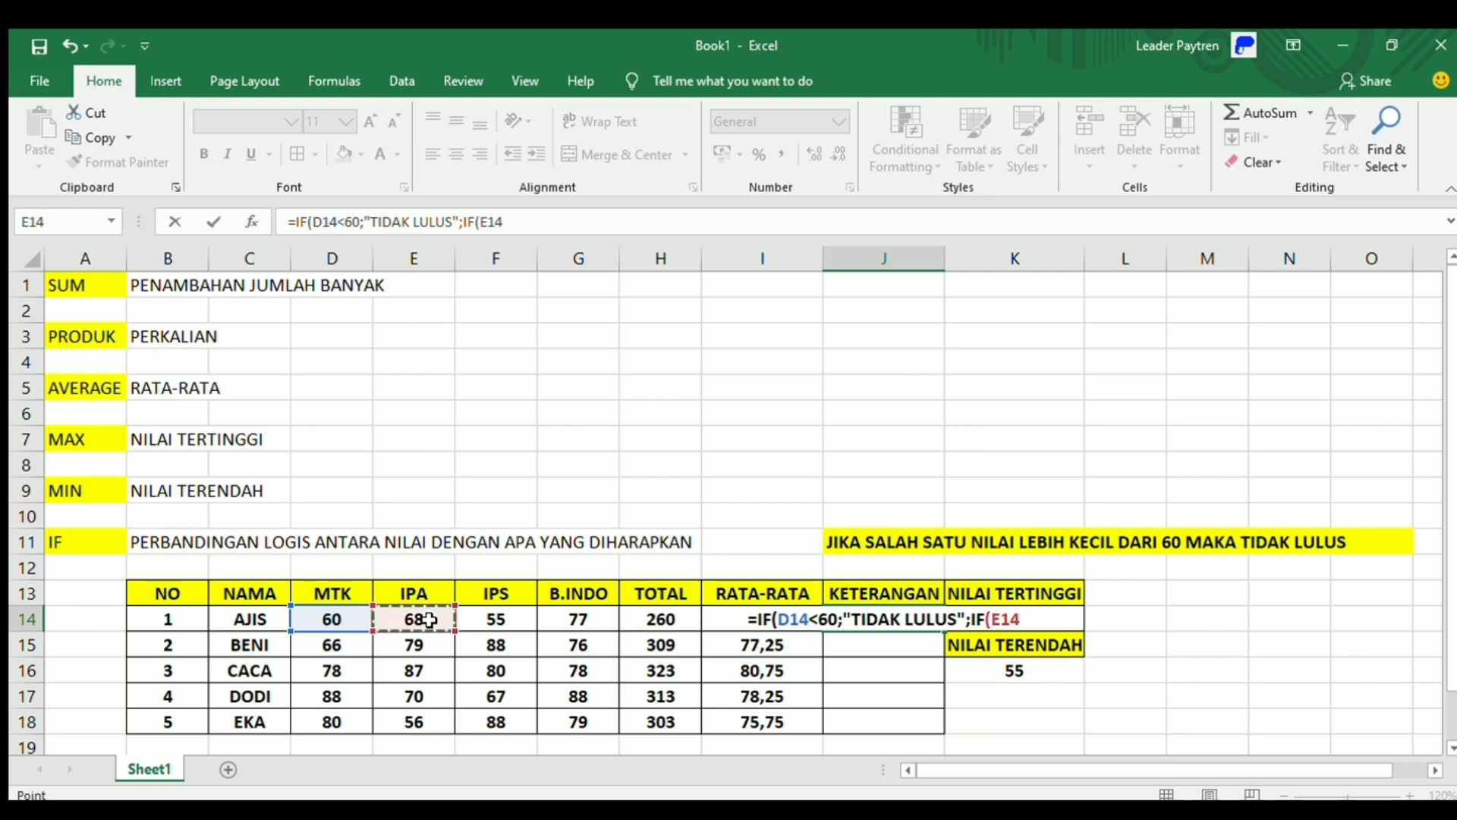
pyautogui.write('<')
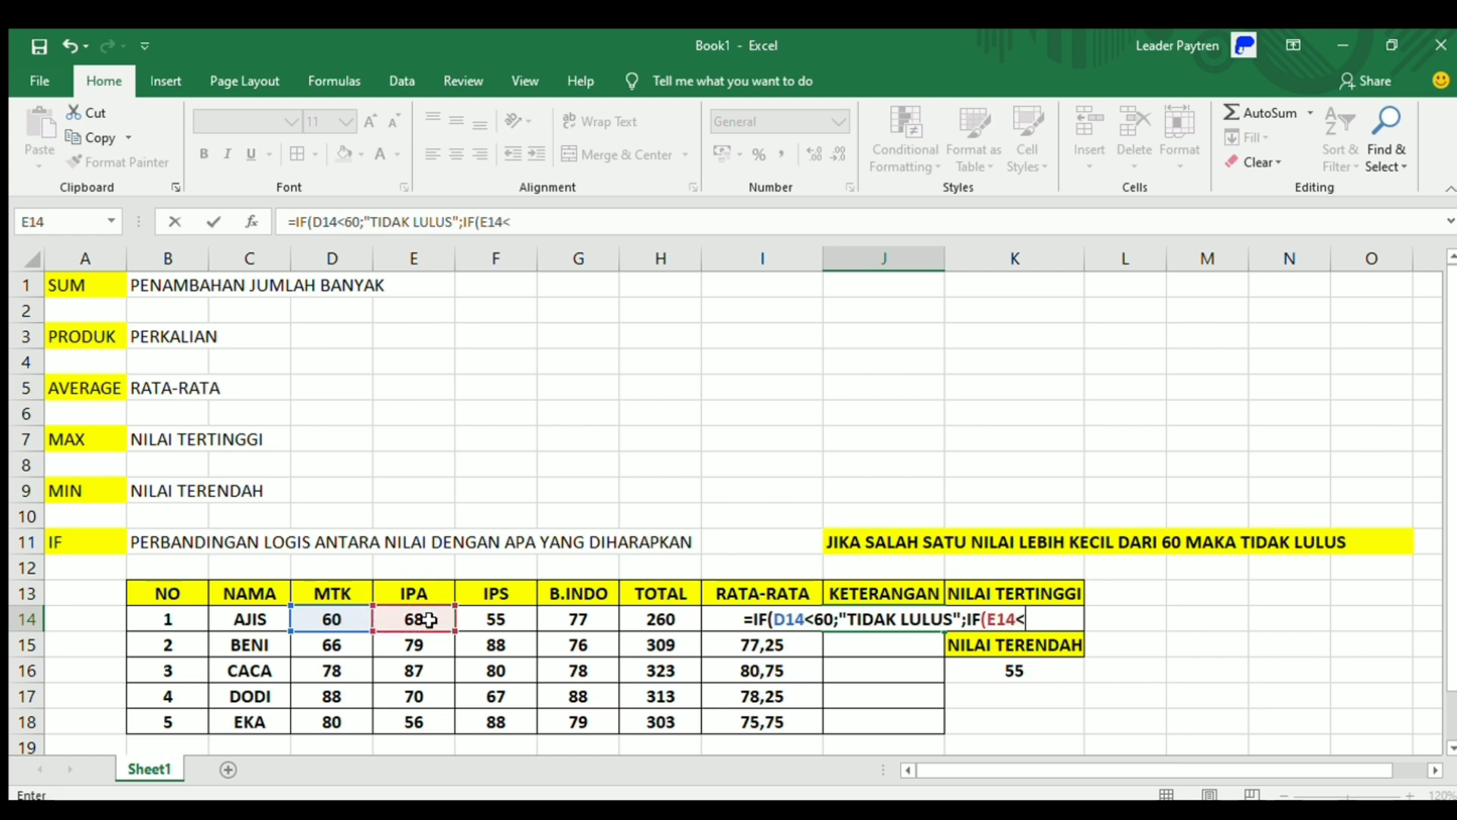
pyautogui.write('60')
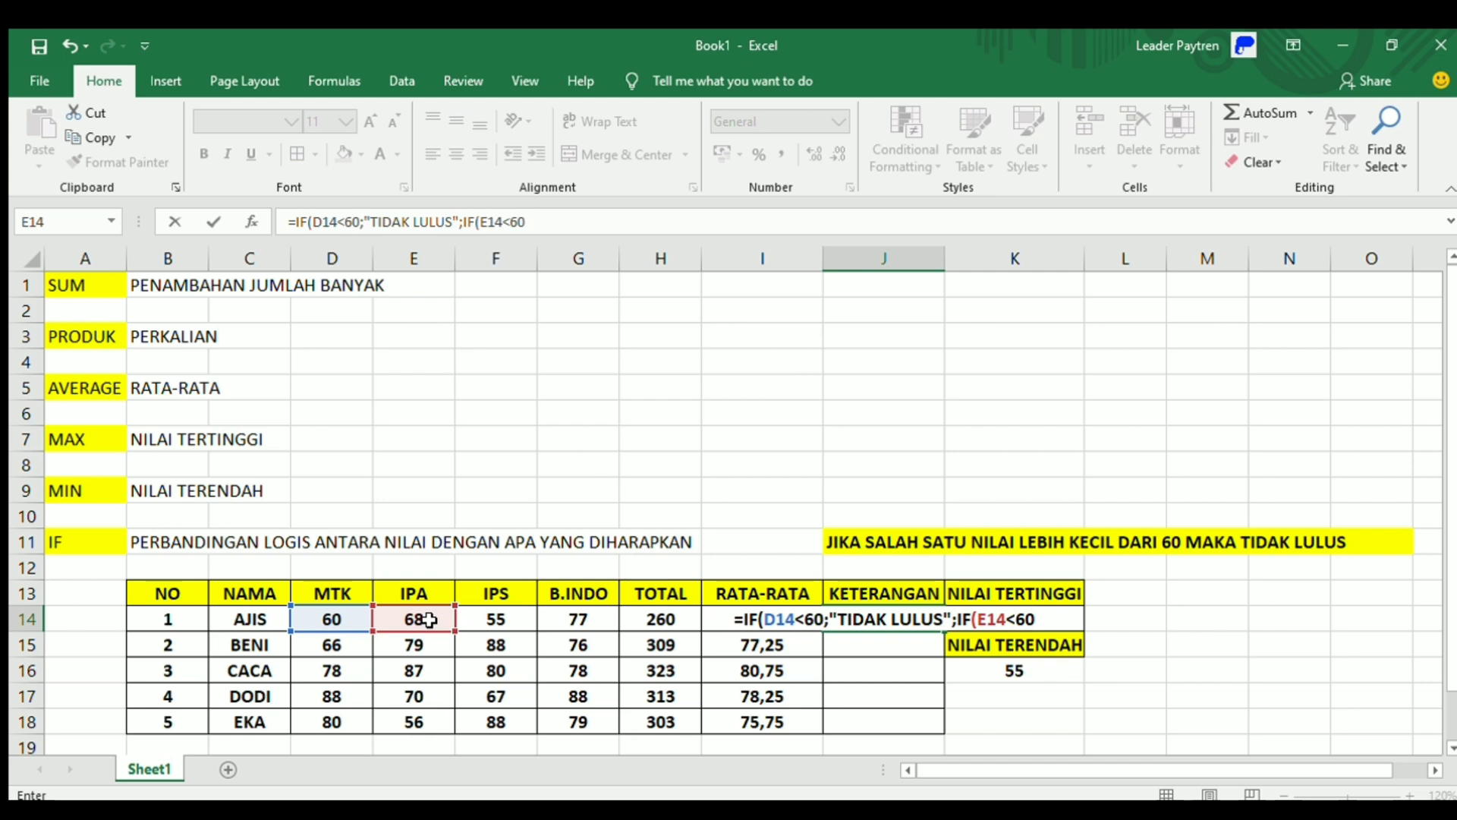
pyautogui.write(';')
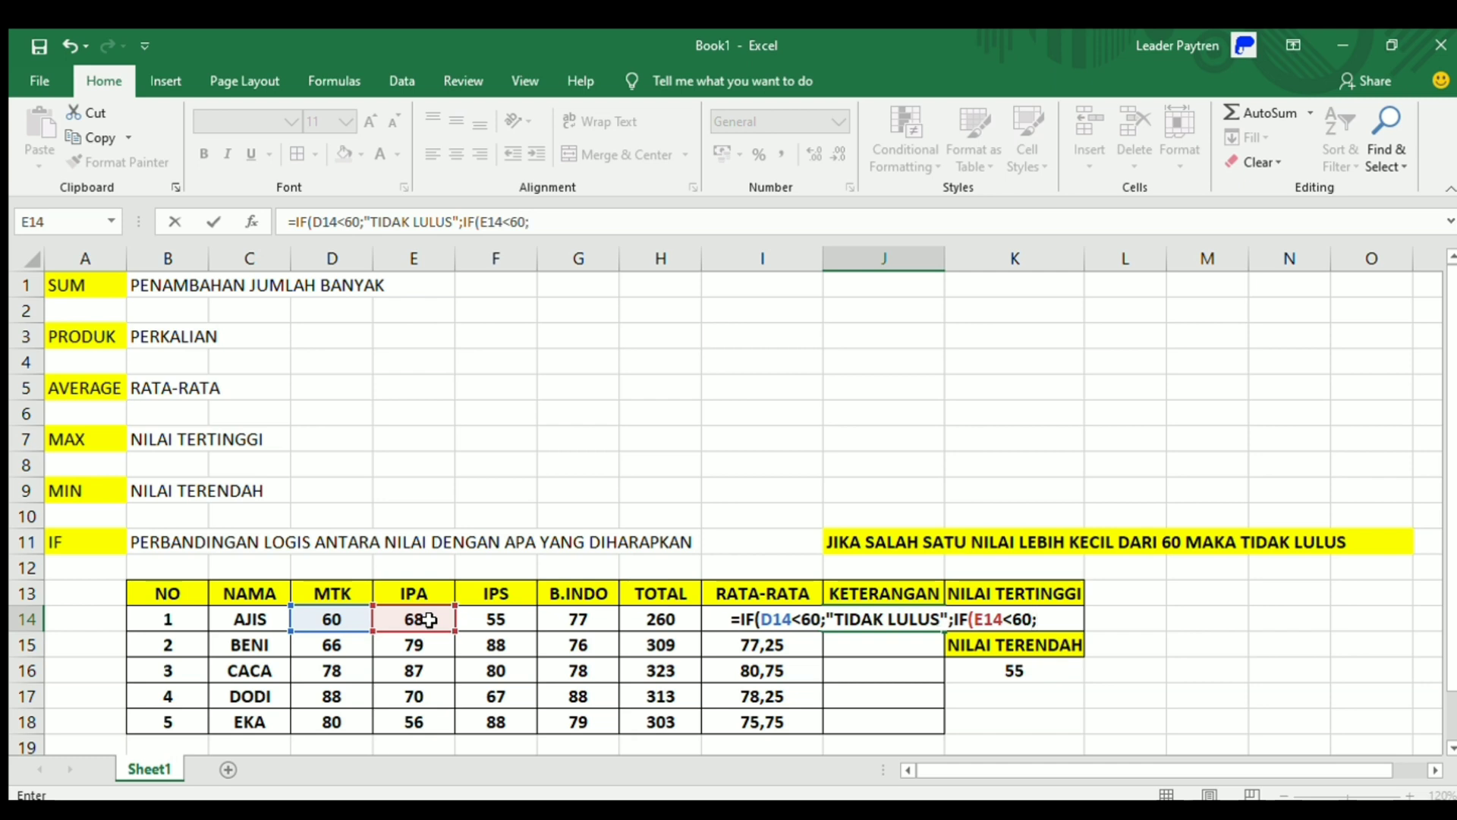
pyautogui.write('"TIDAK LU')
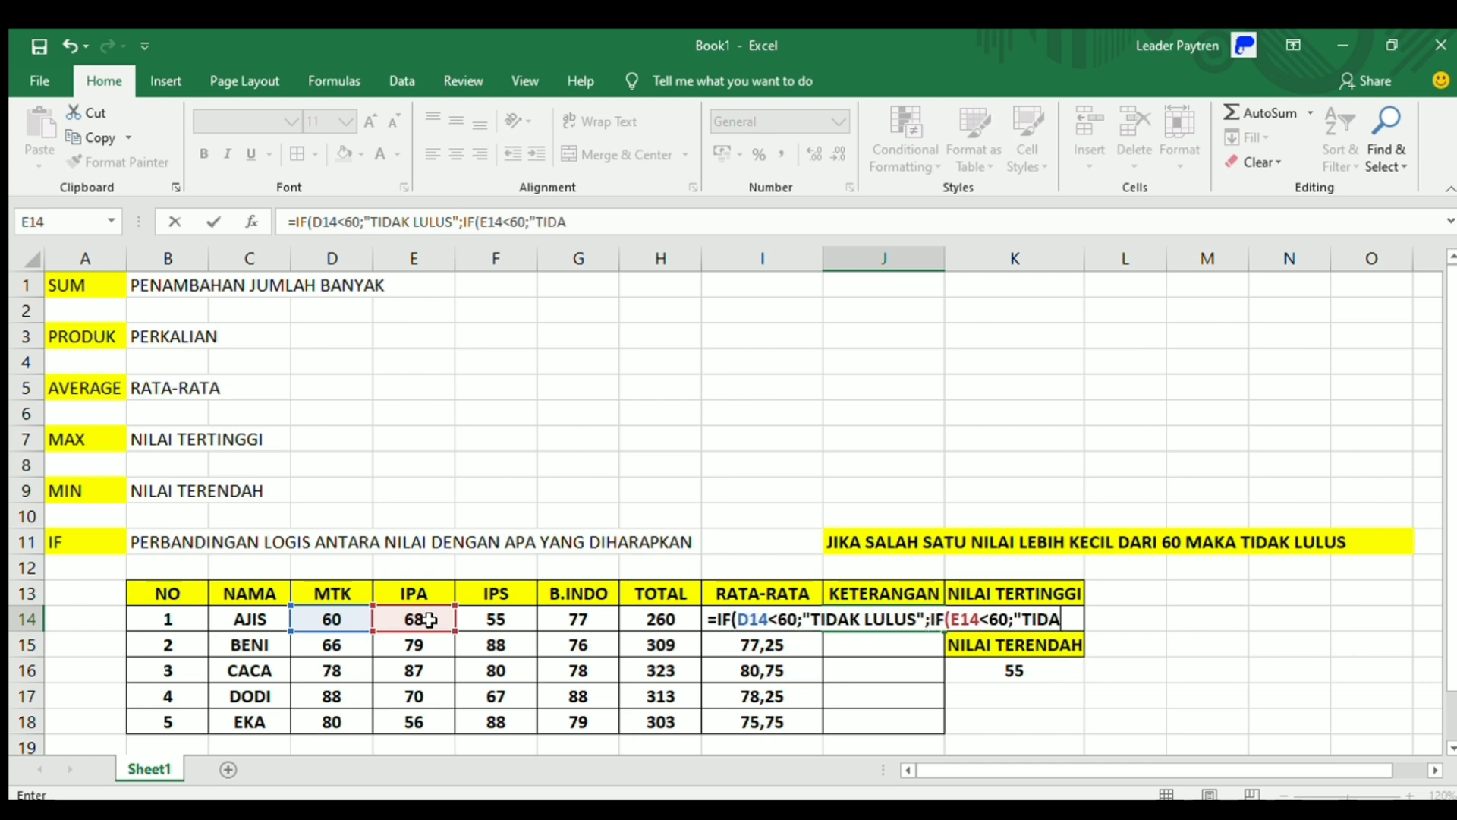
pyautogui.write('LUS"')
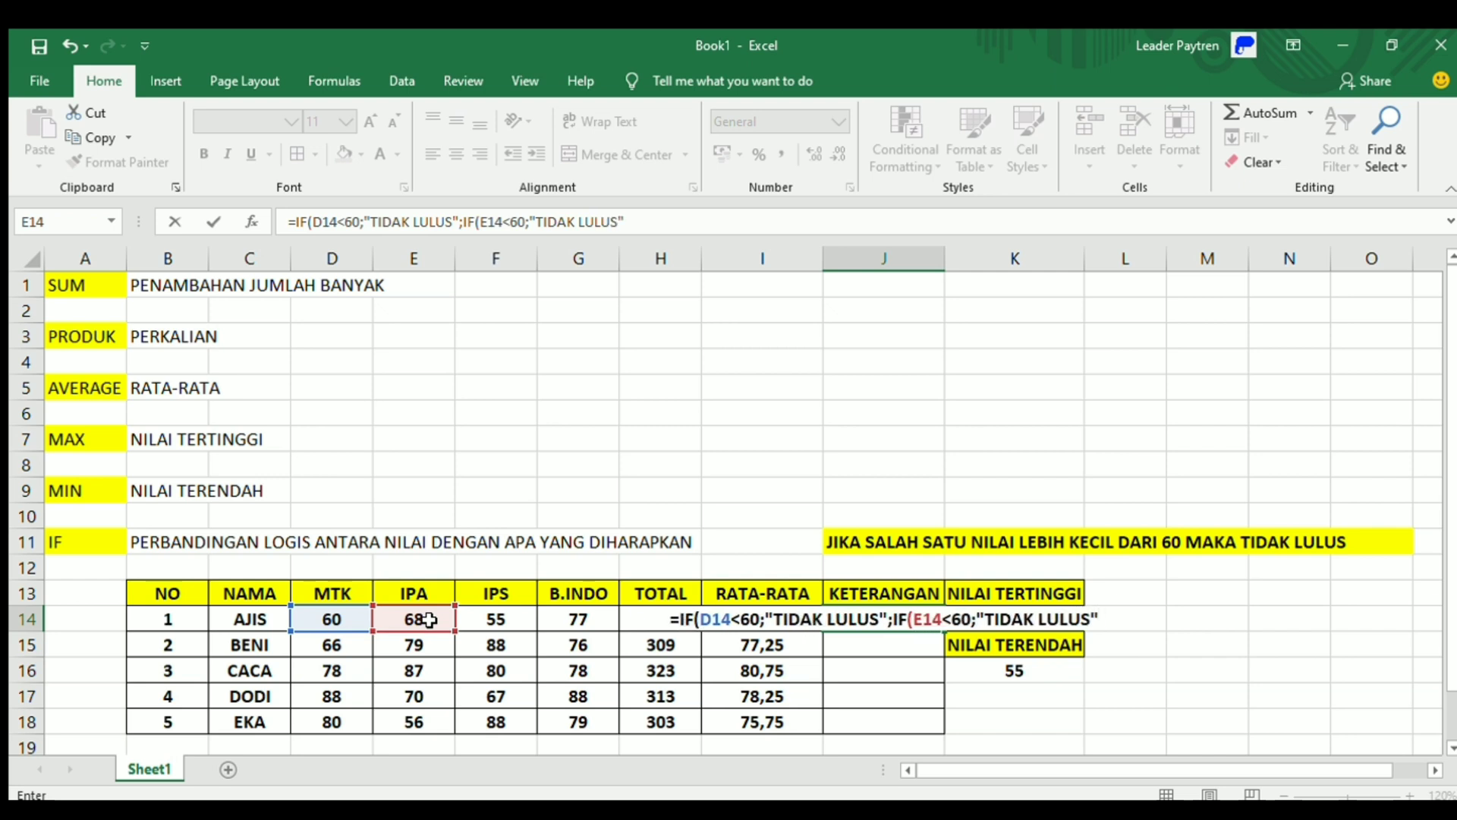
pyautogui.write(';')
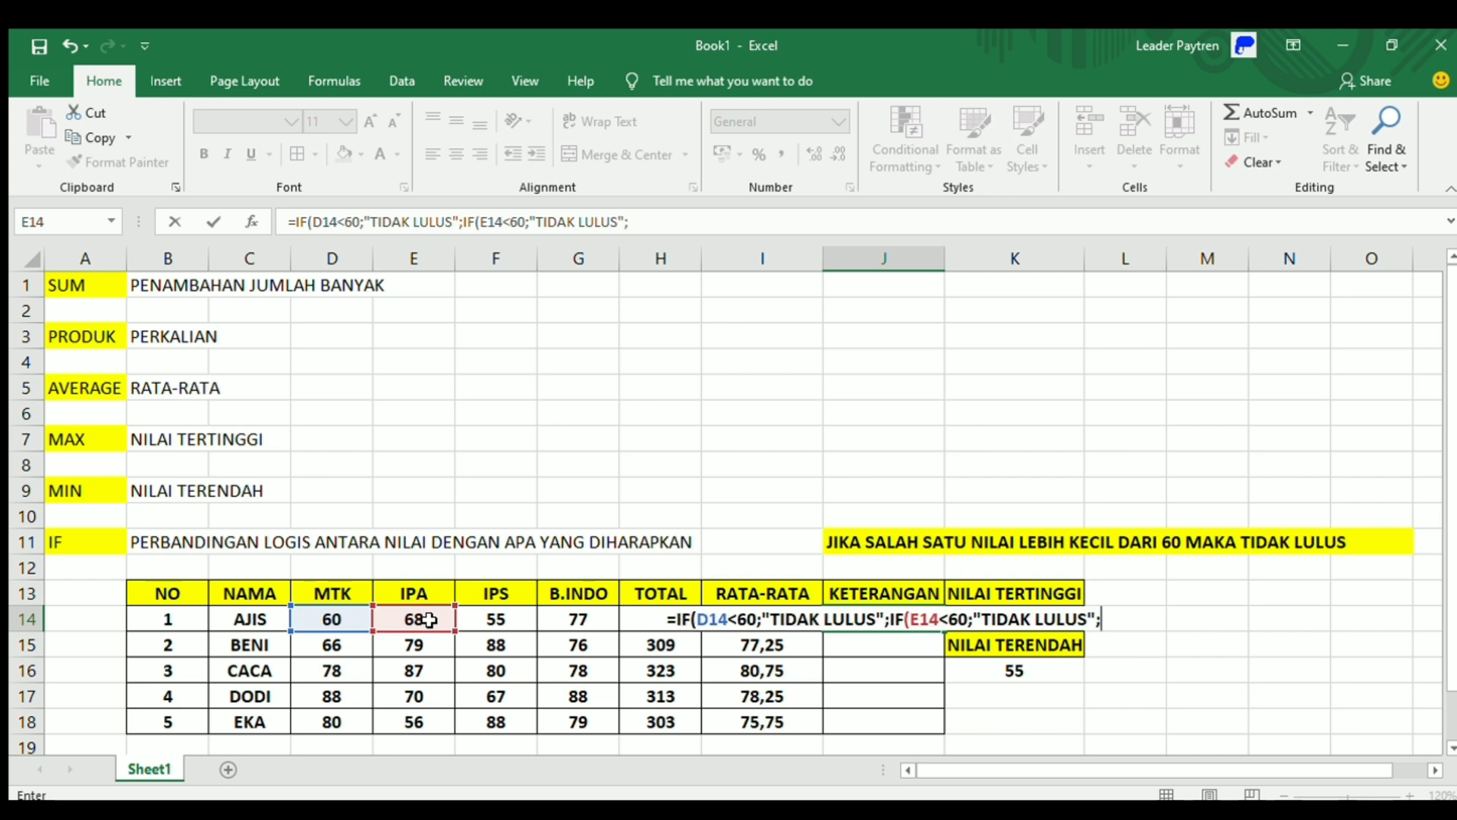
# Continue the open J14 formula with a nested test of the IPS score, IF(F14<60;"TIDAK LULUS";.
pyautogui.write('IF')
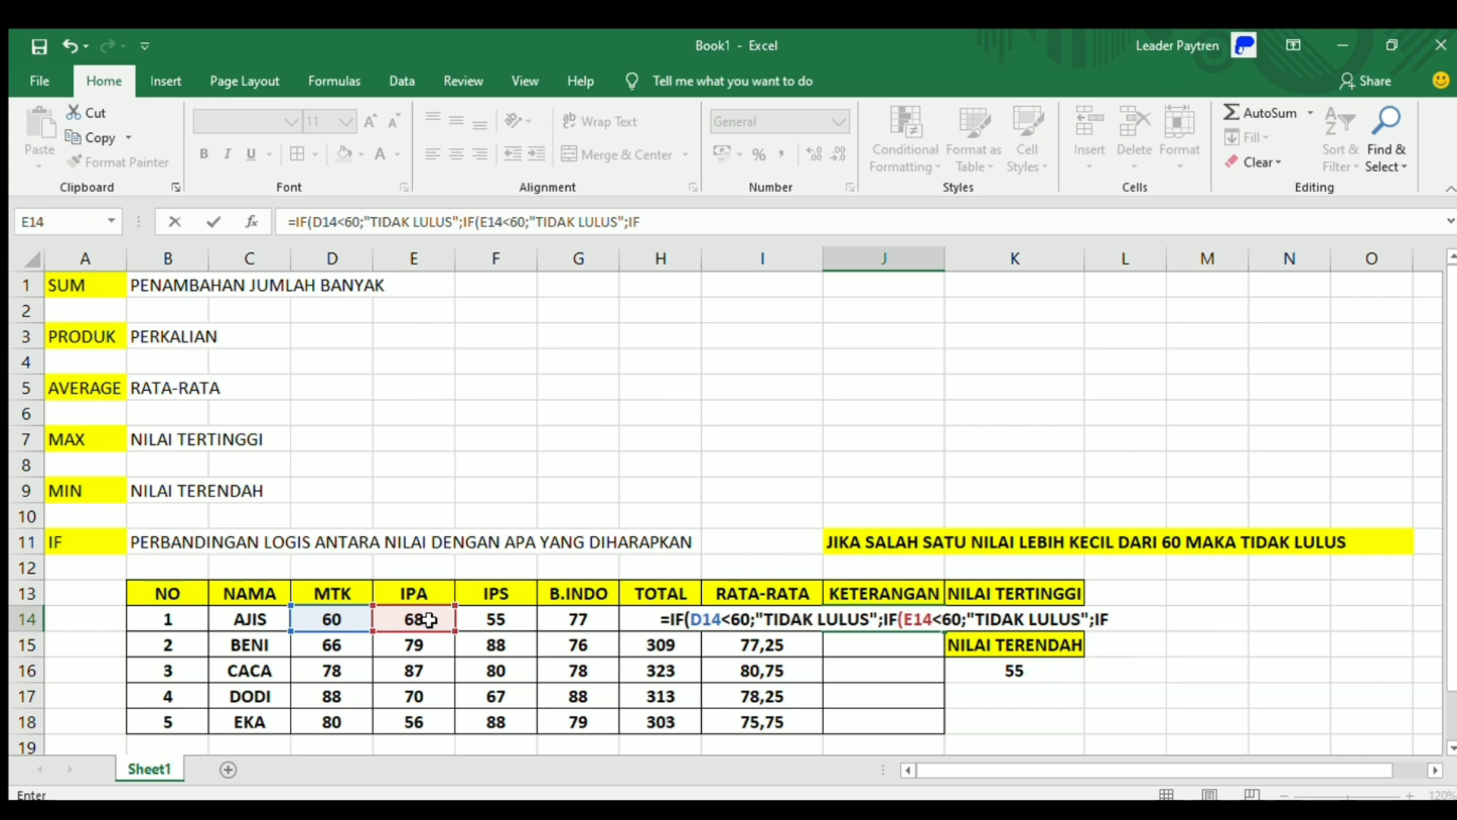
pyautogui.write('(')
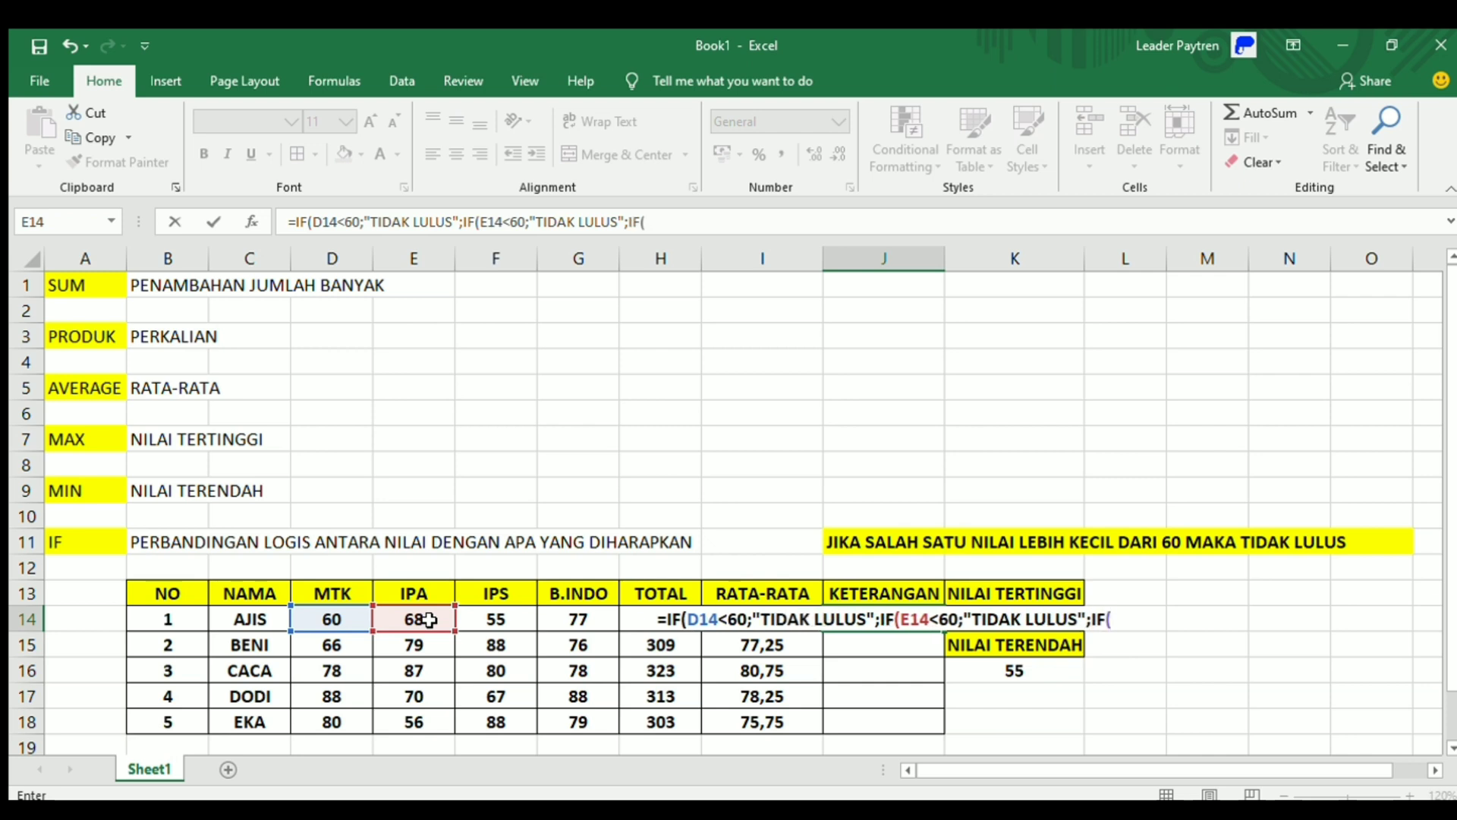
pyautogui.click(497, 618)
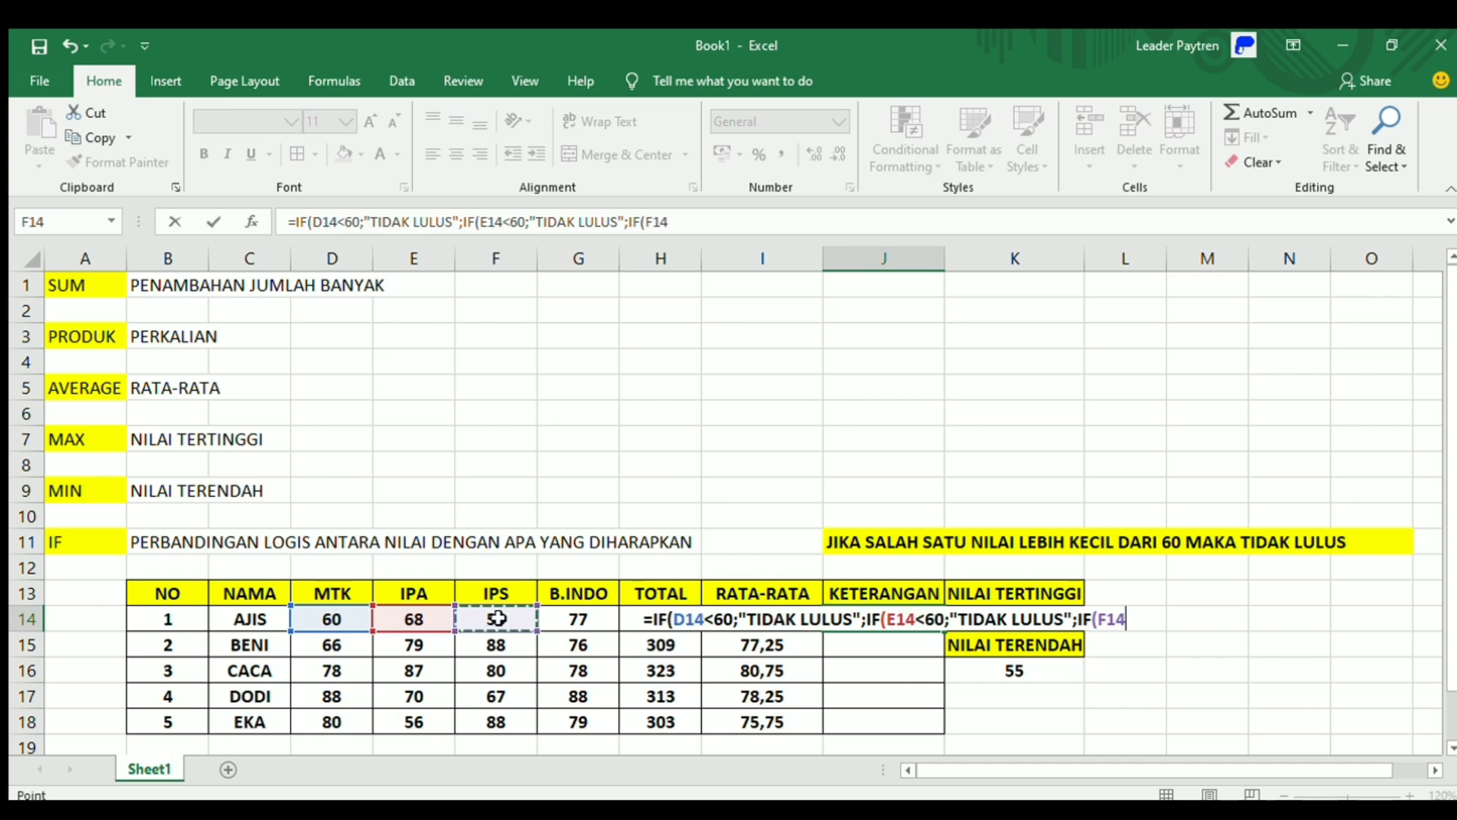
pyautogui.write('<')
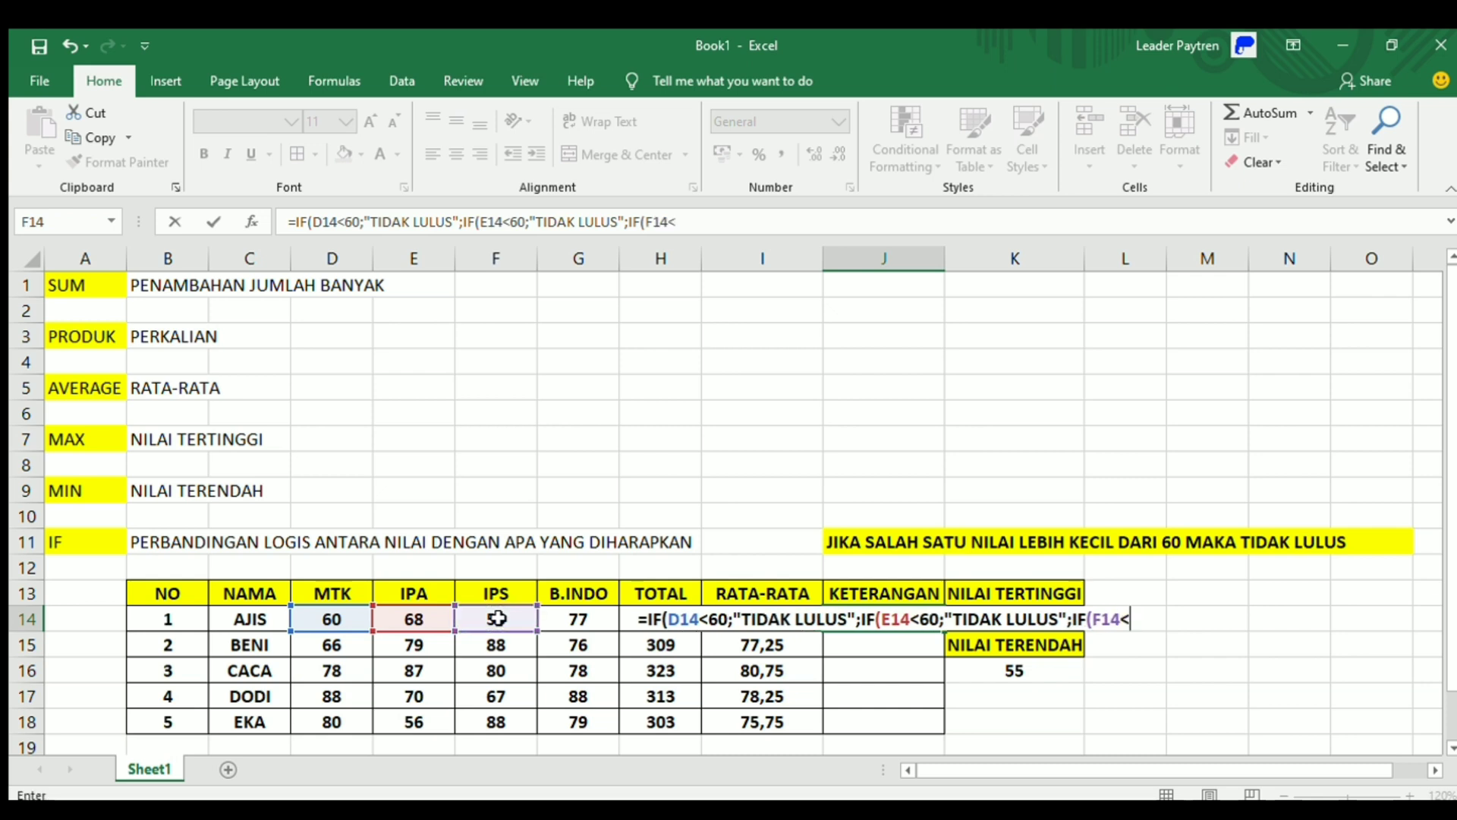
pyautogui.write('60')
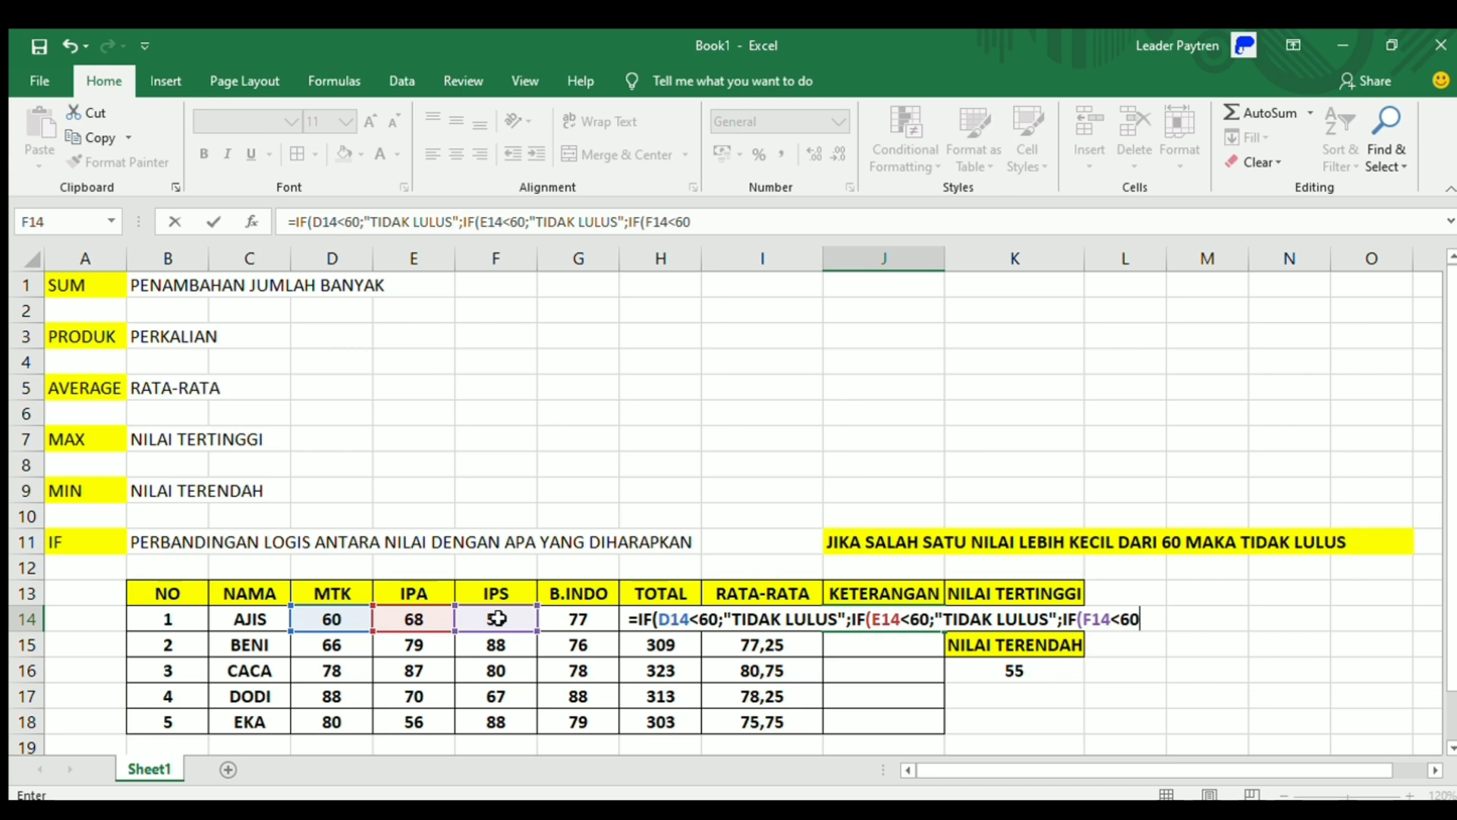
pyautogui.write(';"TI')
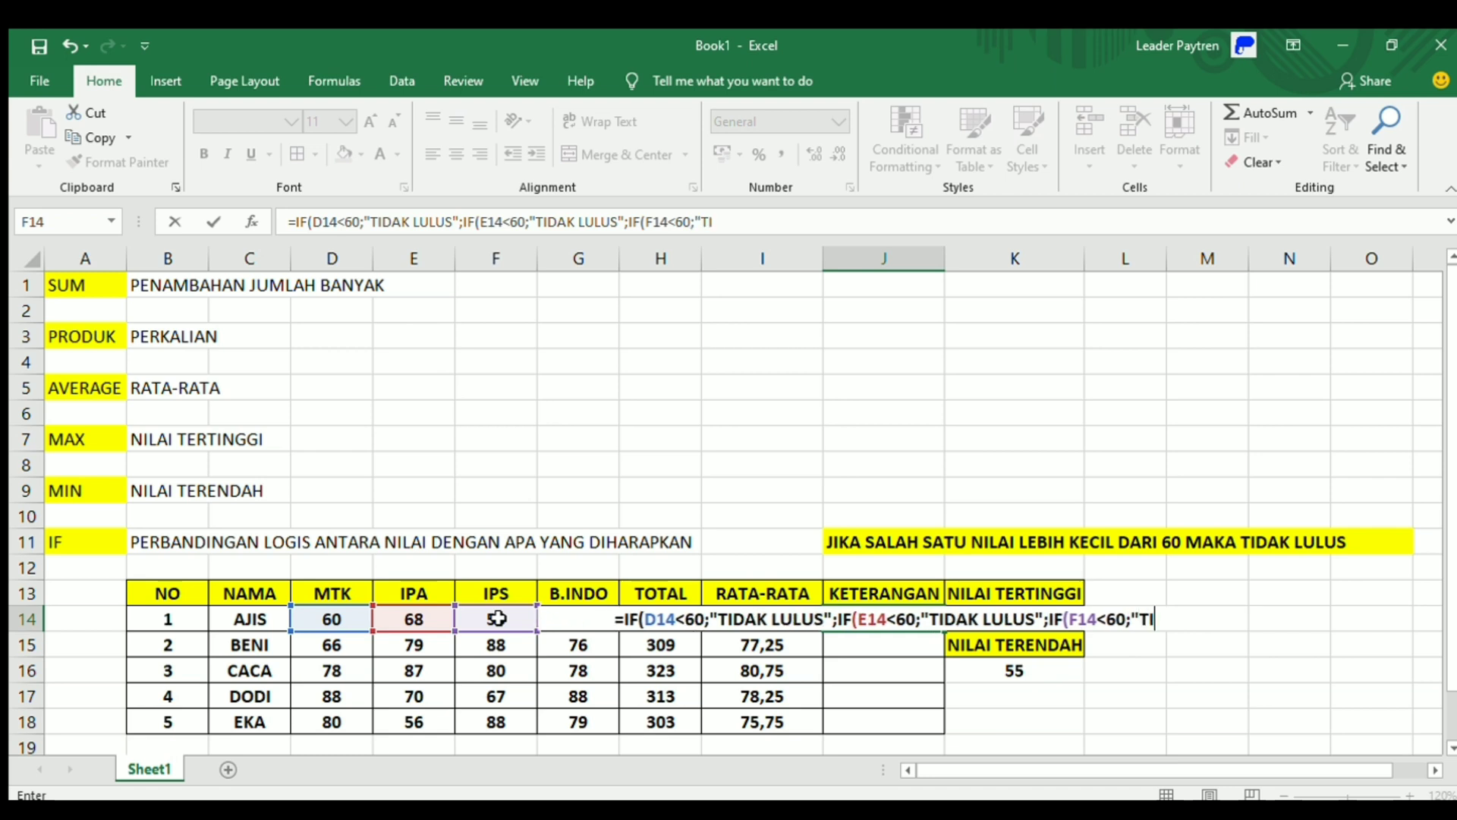
pyautogui.write('DAK LULUS')
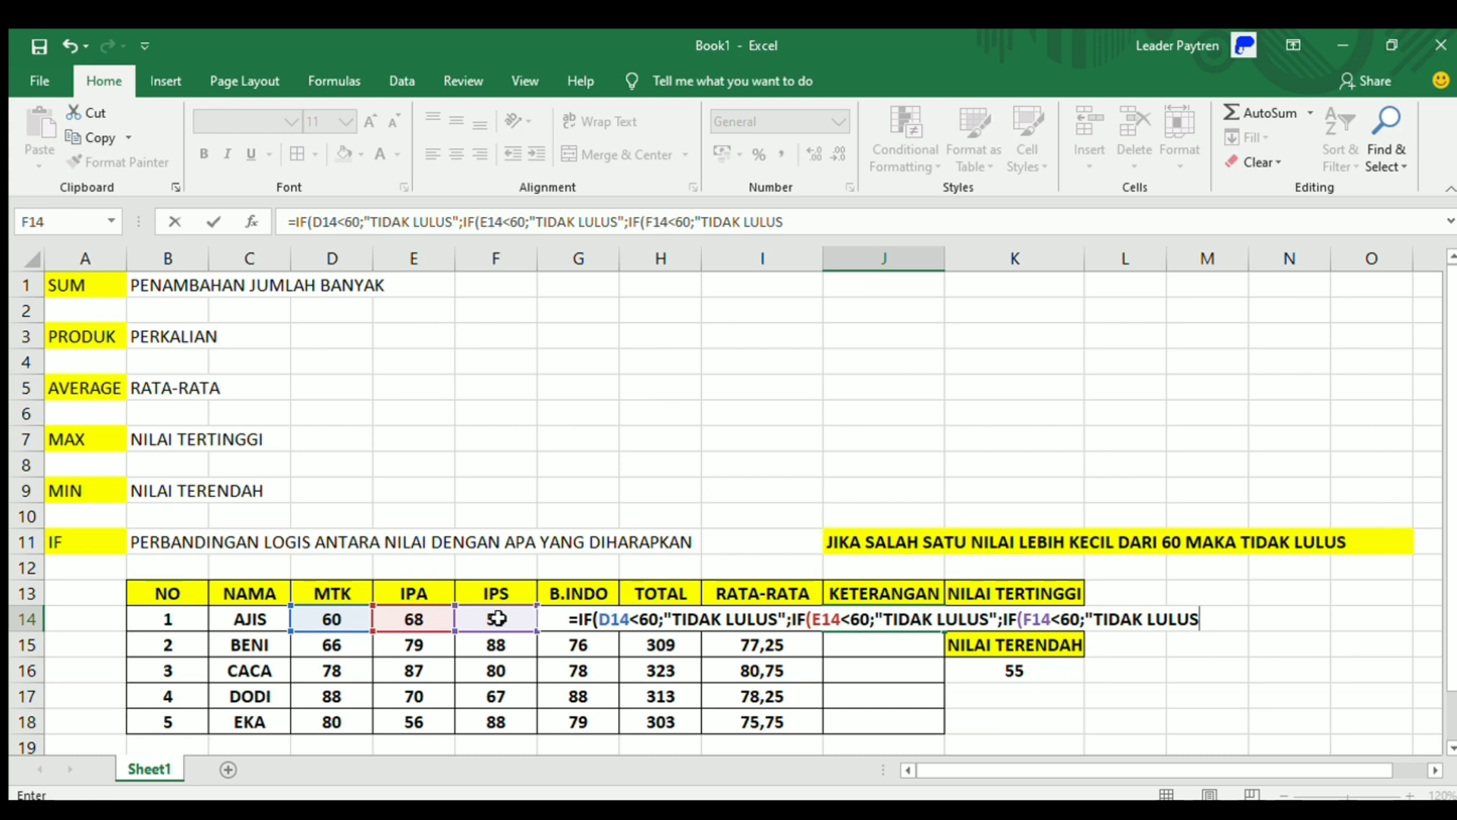
pyautogui.write('"')
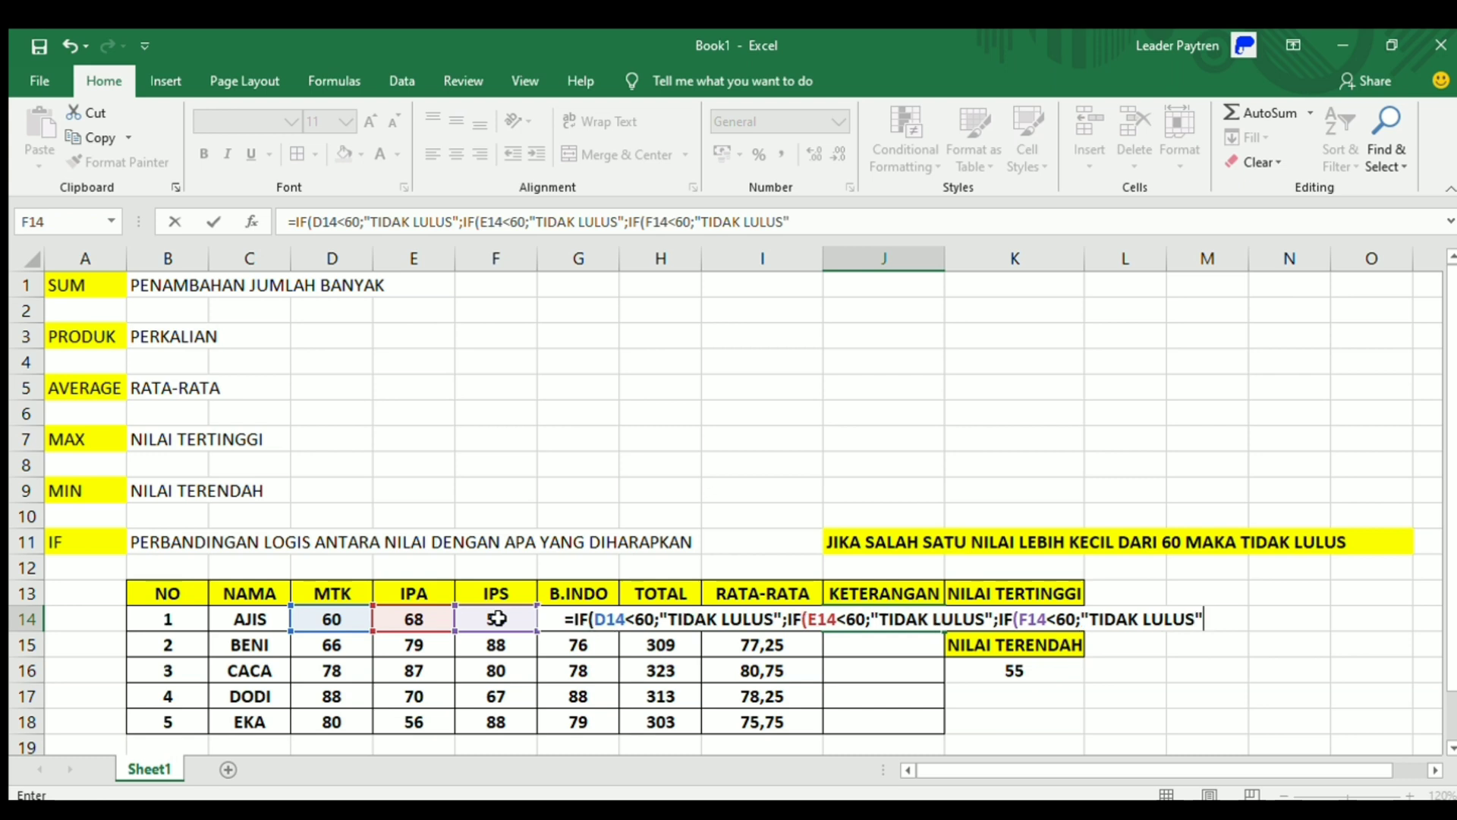
pyautogui.write(';')
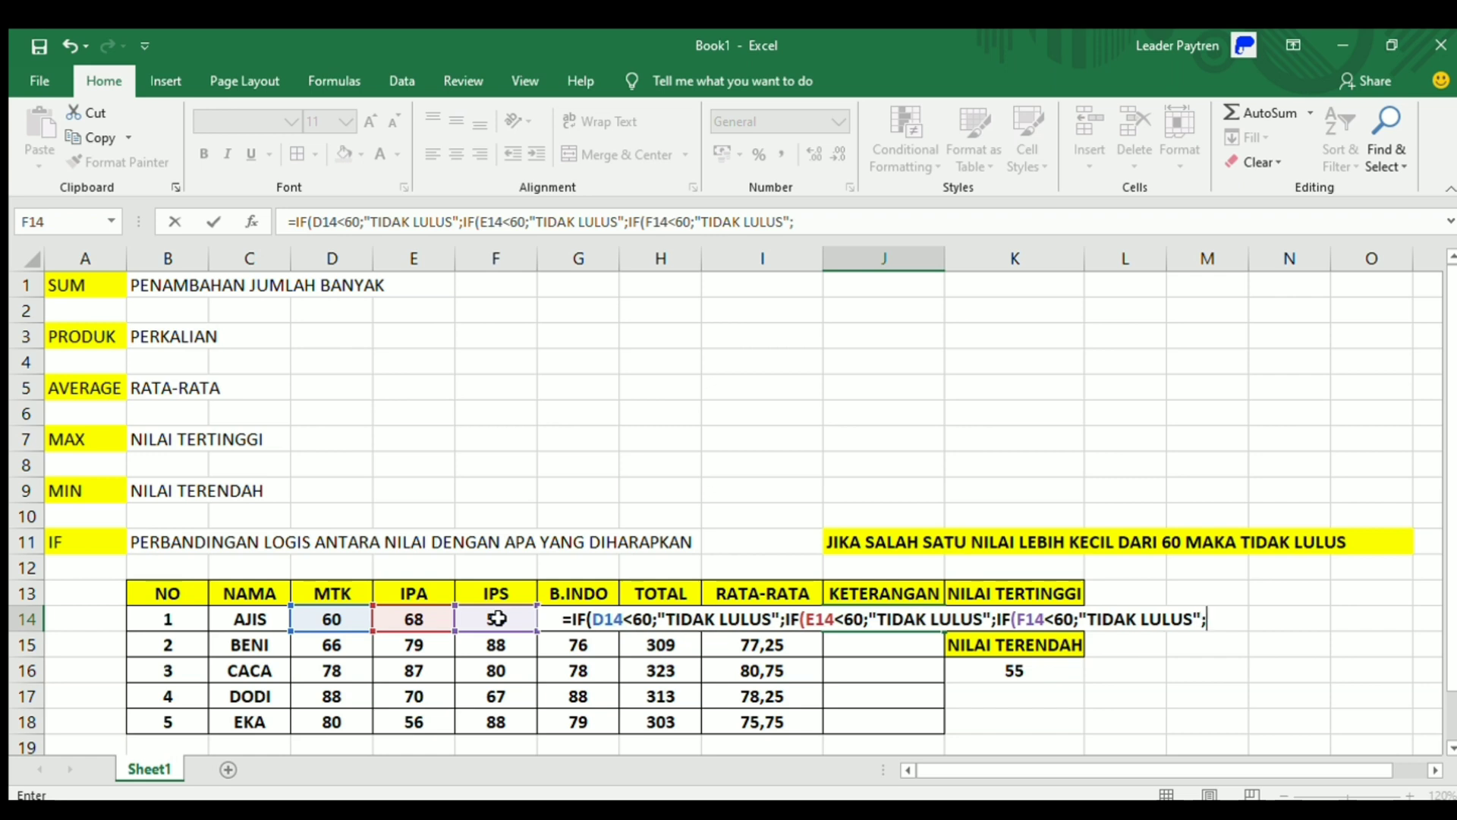
# Extend the open J14 formula with a nested test of the B.INDO score, IF(G14<60;"TIDAK LULUS";.
pyautogui.write('IF')
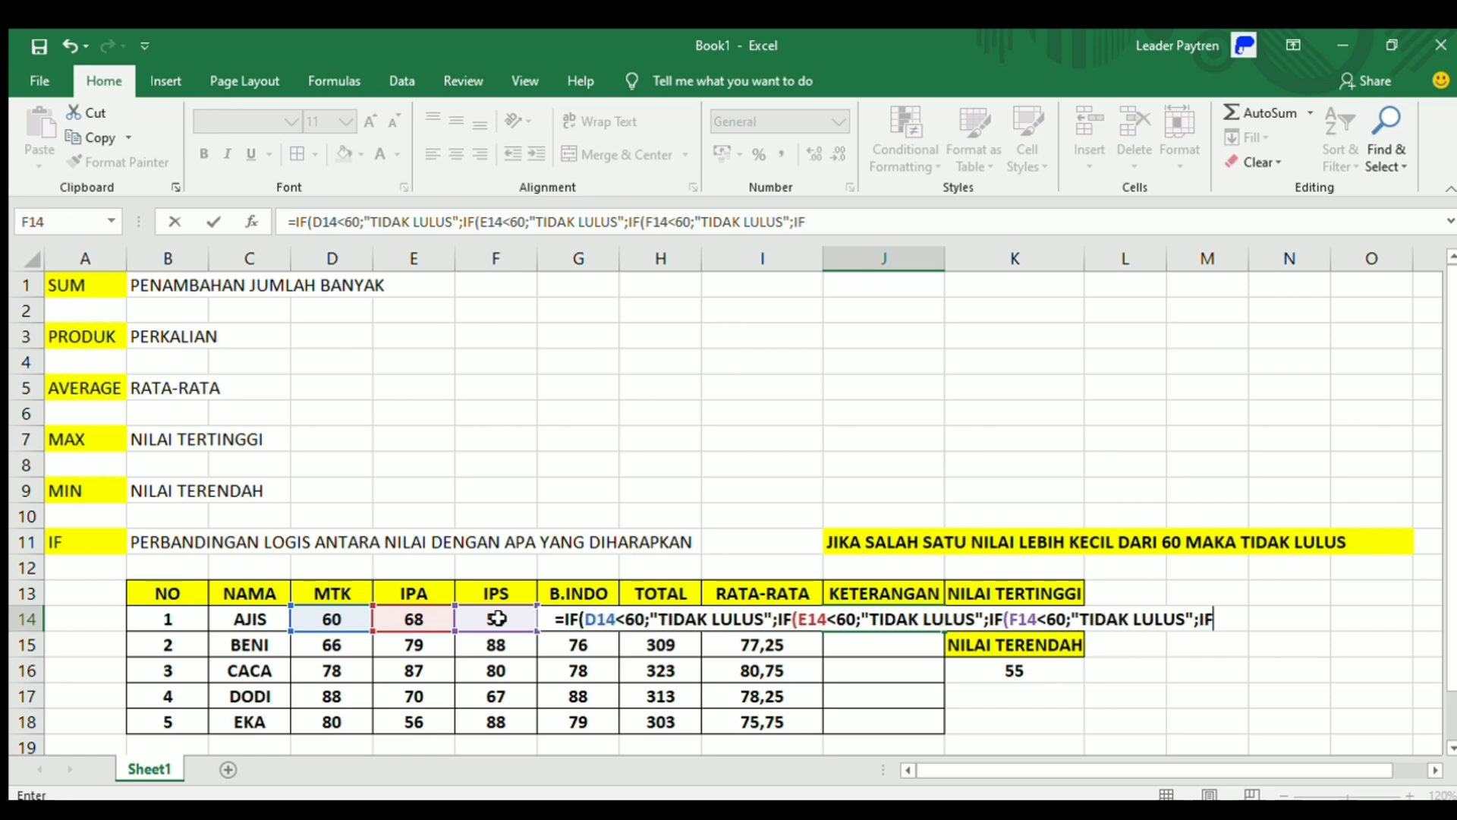
pyautogui.write('(')
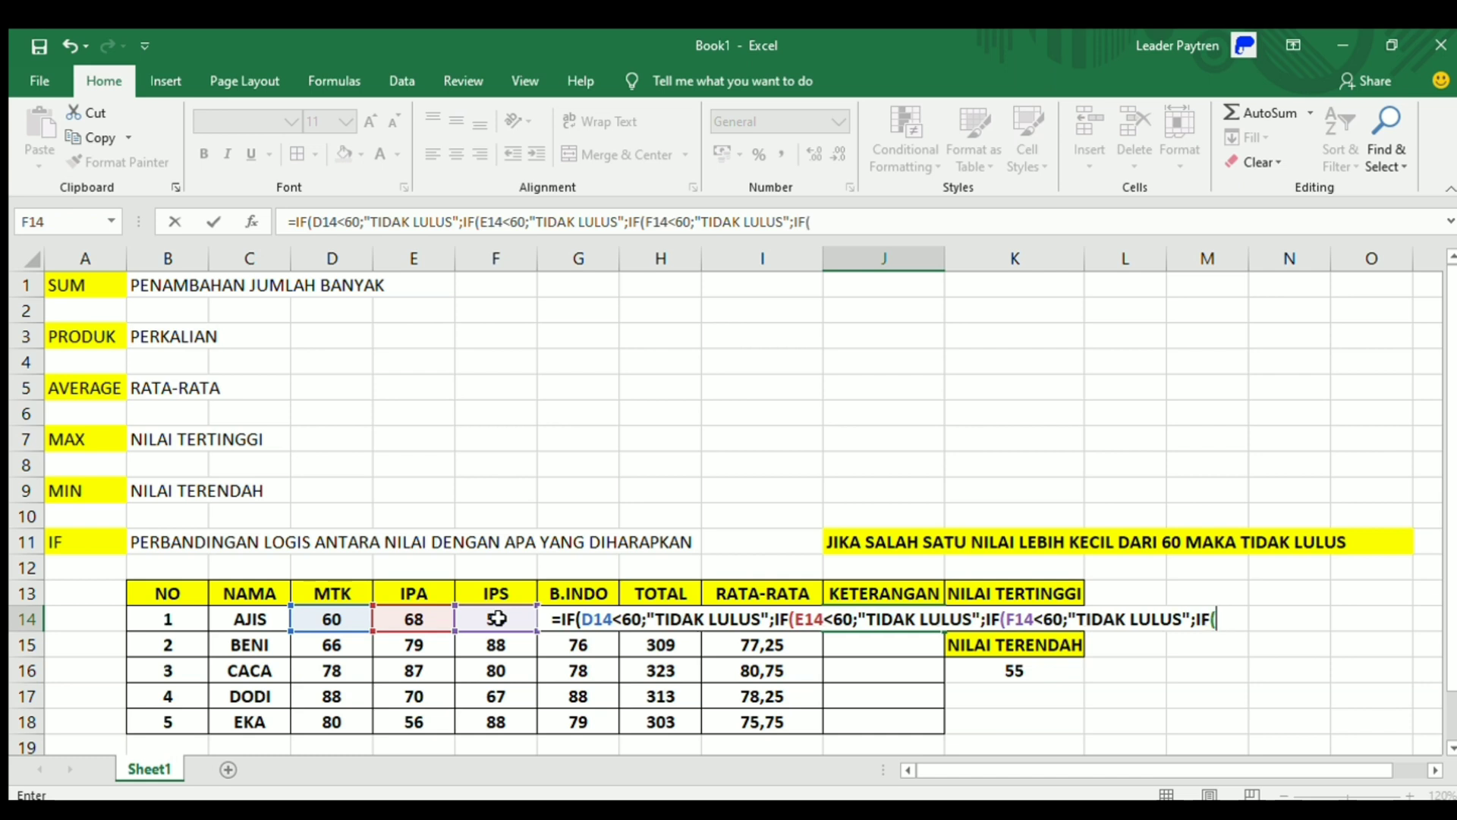
pyautogui.click(572, 615)
pyautogui.click(833, 215)
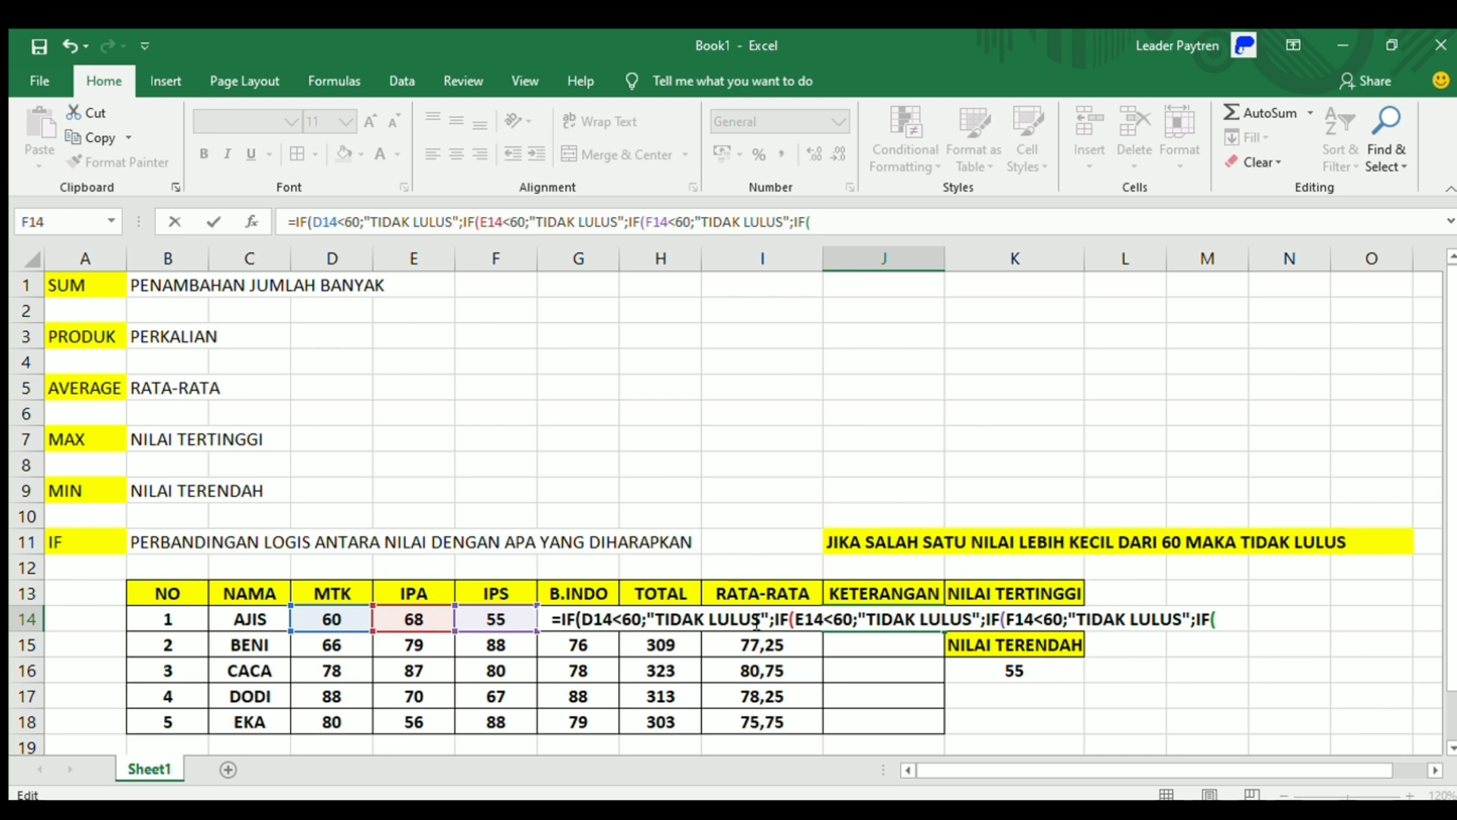
pyautogui.click(860, 619)
pyautogui.press('Right')
pyautogui.press('Right')
pyautogui.press('Right')
pyautogui.press('Right')
pyautogui.press('Right')
pyautogui.press('Right')
pyautogui.press('Right')
pyautogui.press('Right')
pyautogui.press('Right')
pyautogui.press('Right')
pyautogui.press('Right')
pyautogui.press('Right')
pyautogui.press('Right')
pyautogui.press('Right')
pyautogui.press('Right')
pyautogui.press('Right')
pyautogui.press('Right')
pyautogui.press('Right')
pyautogui.press('Right')
pyautogui.press('Right')
pyautogui.press('End')
pyautogui.write('G14')
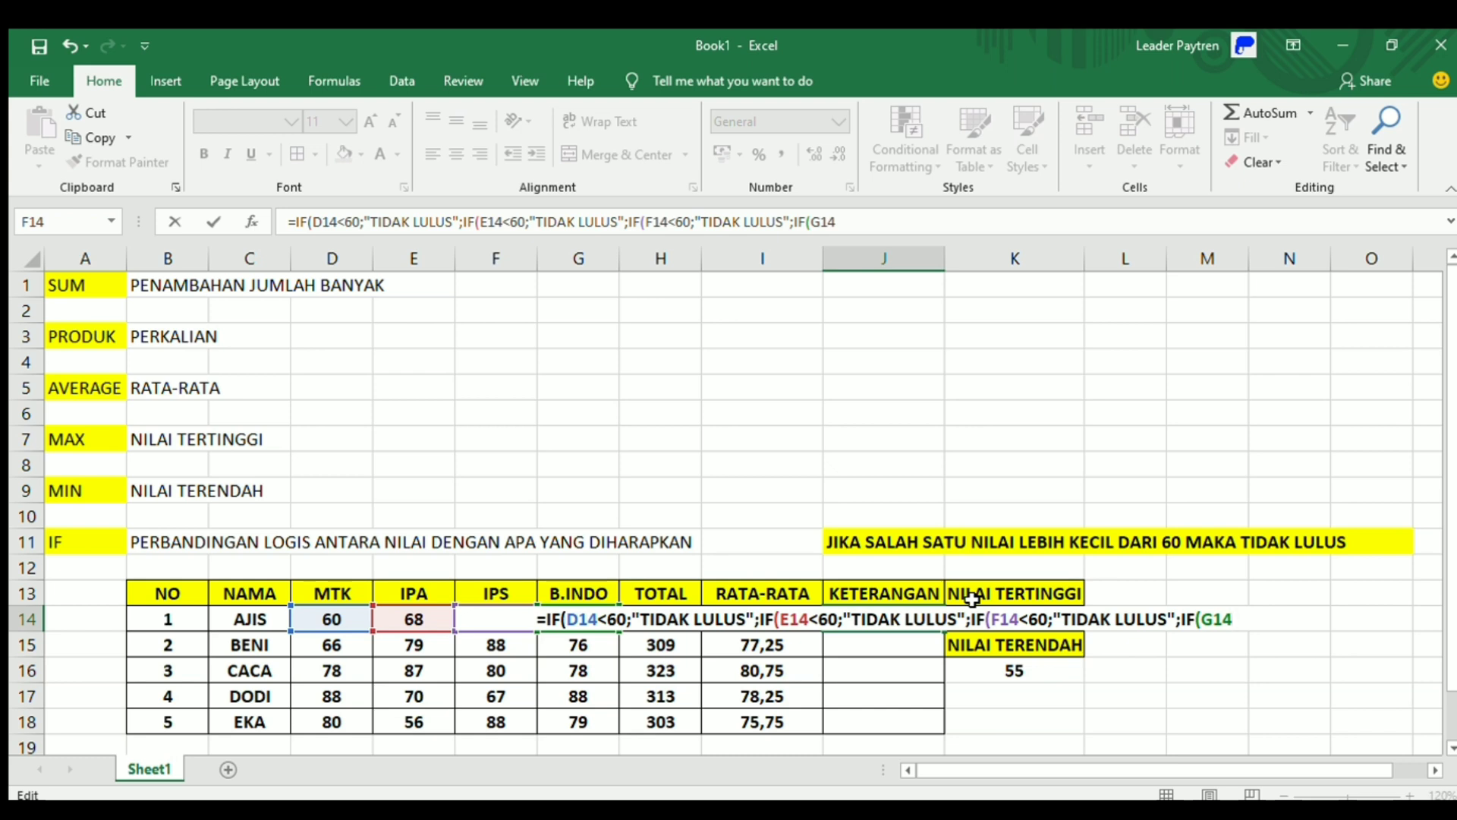
pyautogui.write('<')
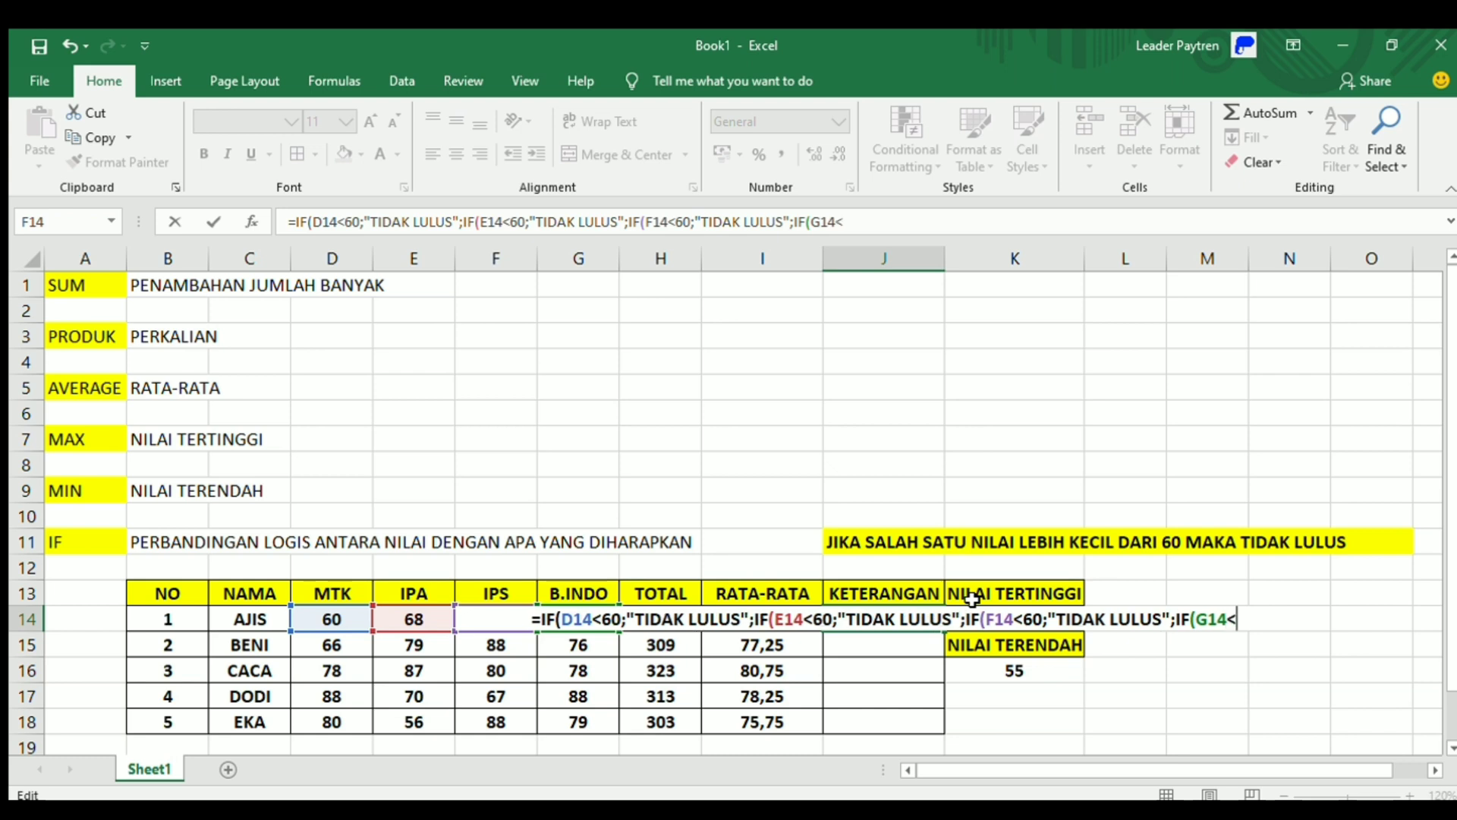
pyautogui.write('60')
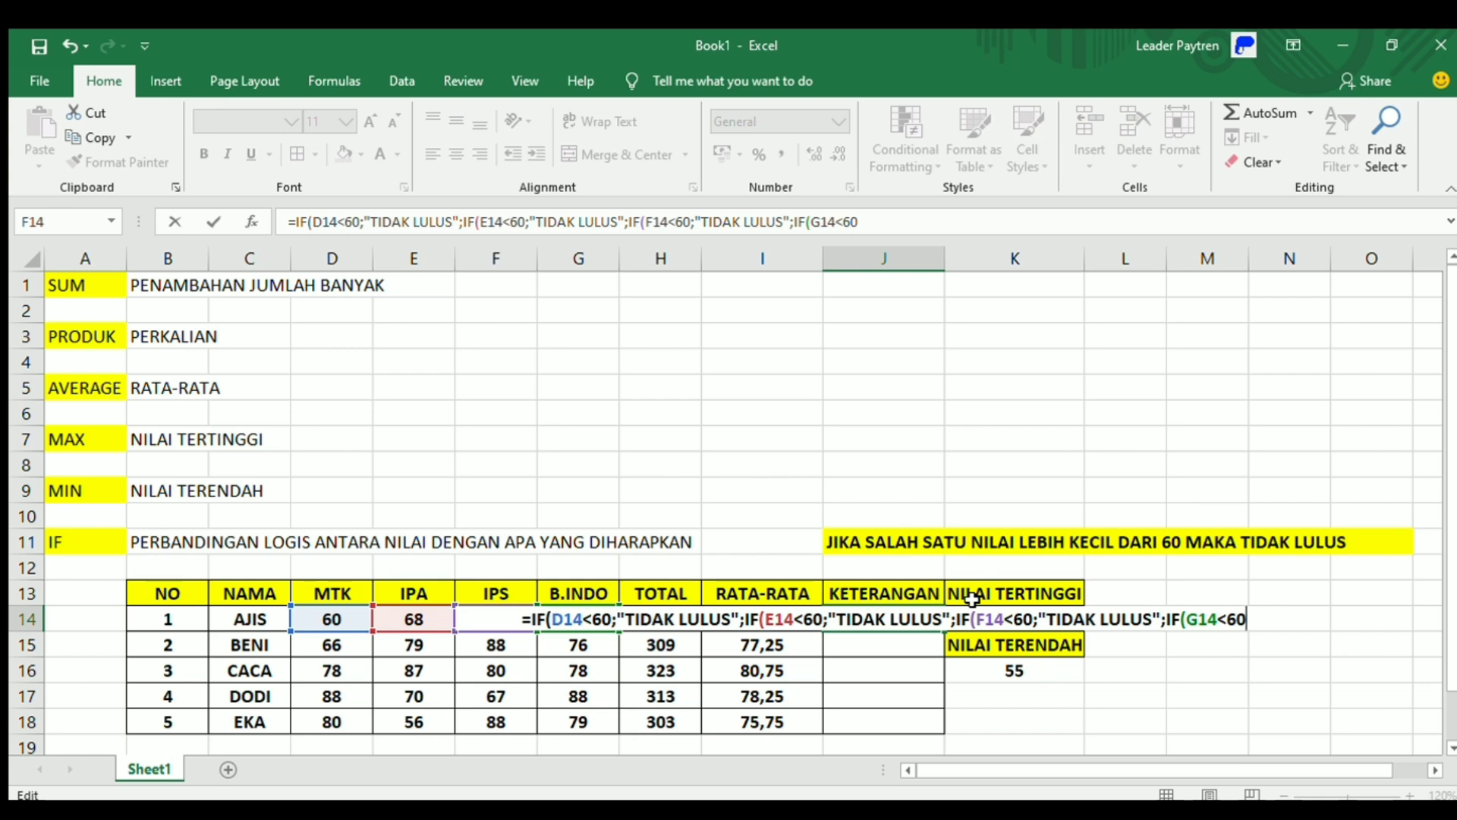
pyautogui.write(';')
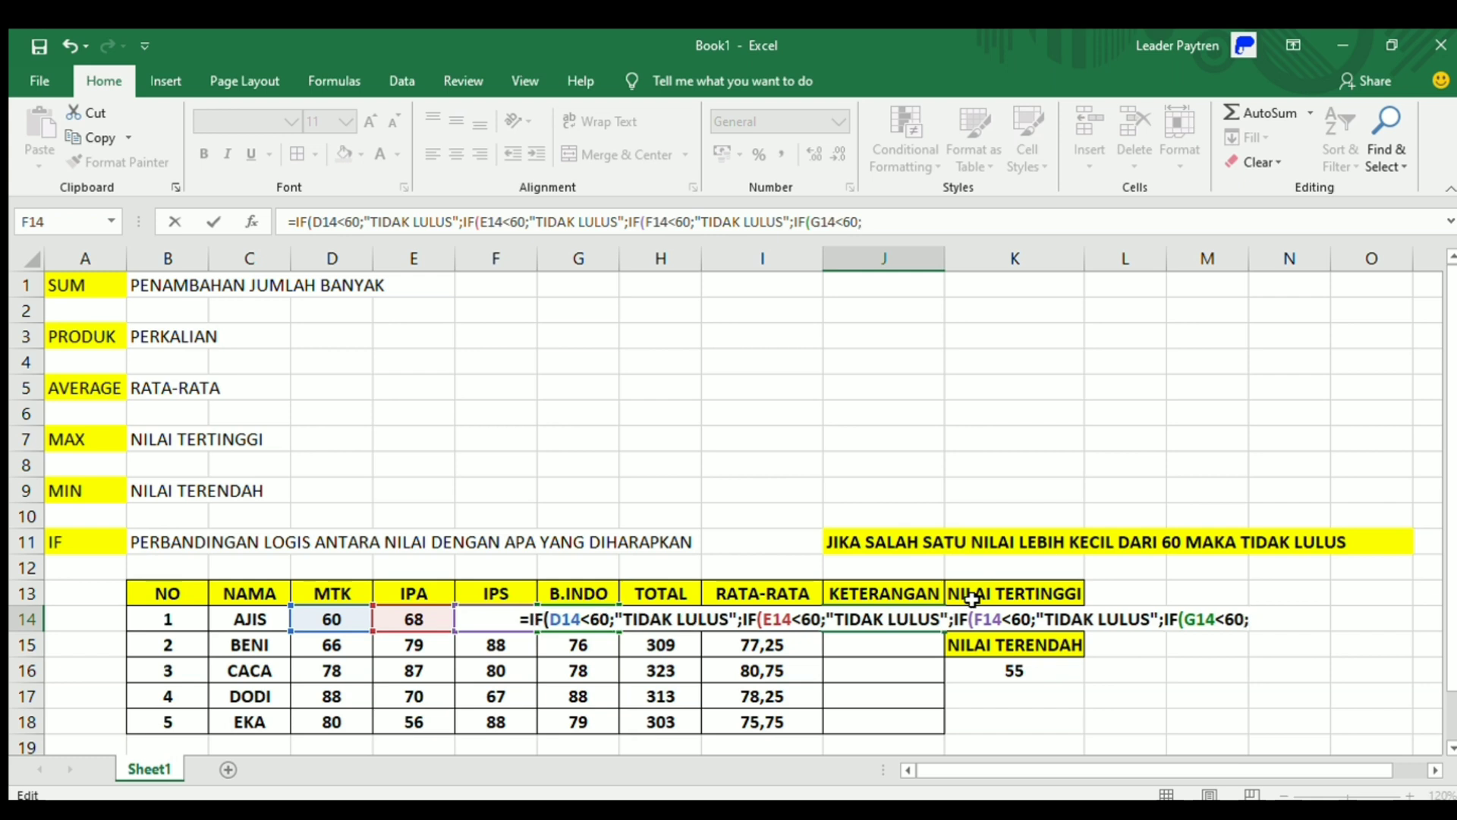
pyautogui.write('"TIDA')
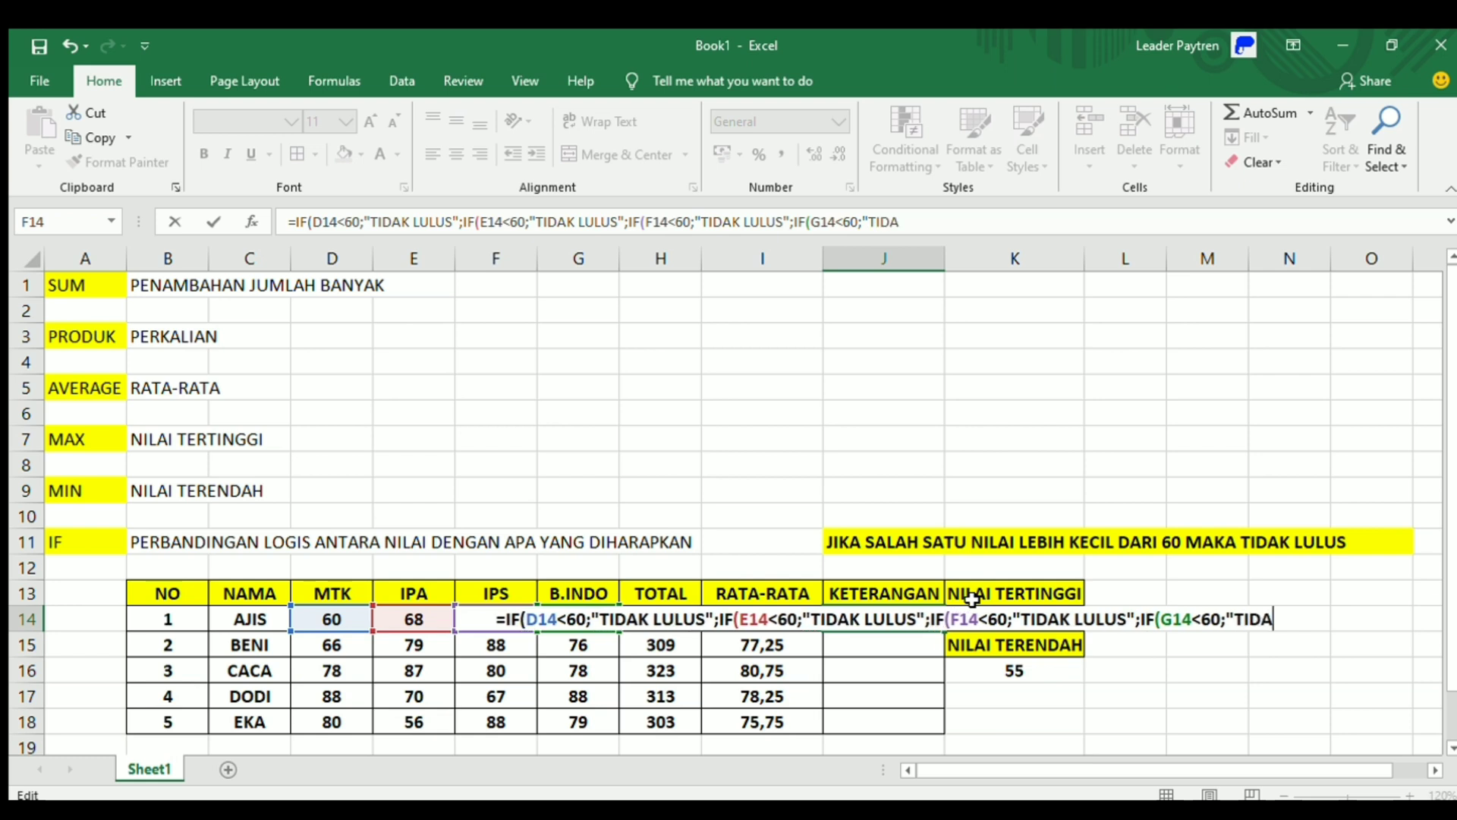
pyautogui.write('K LULUS')
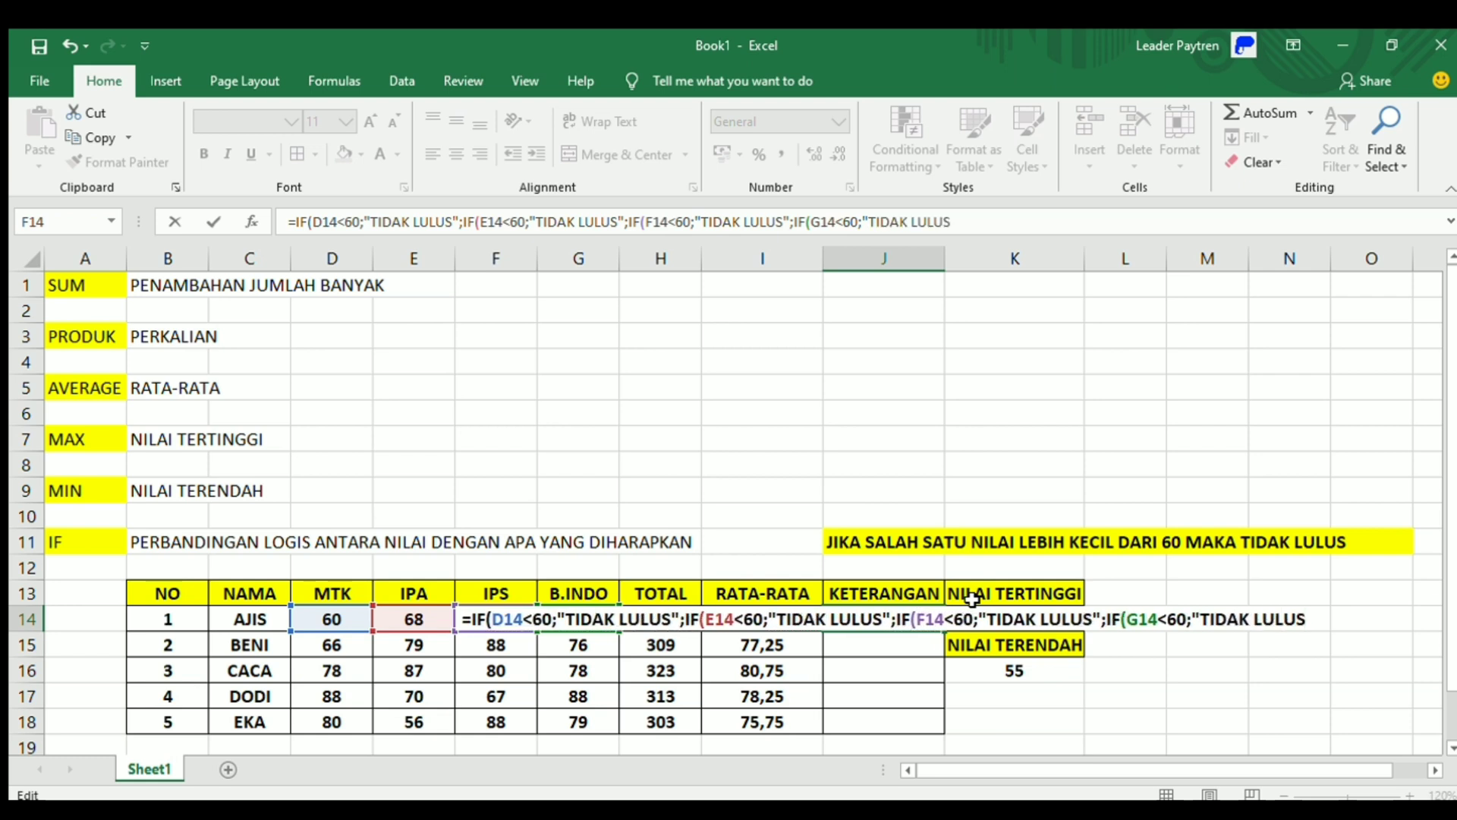
pyautogui.write('"')
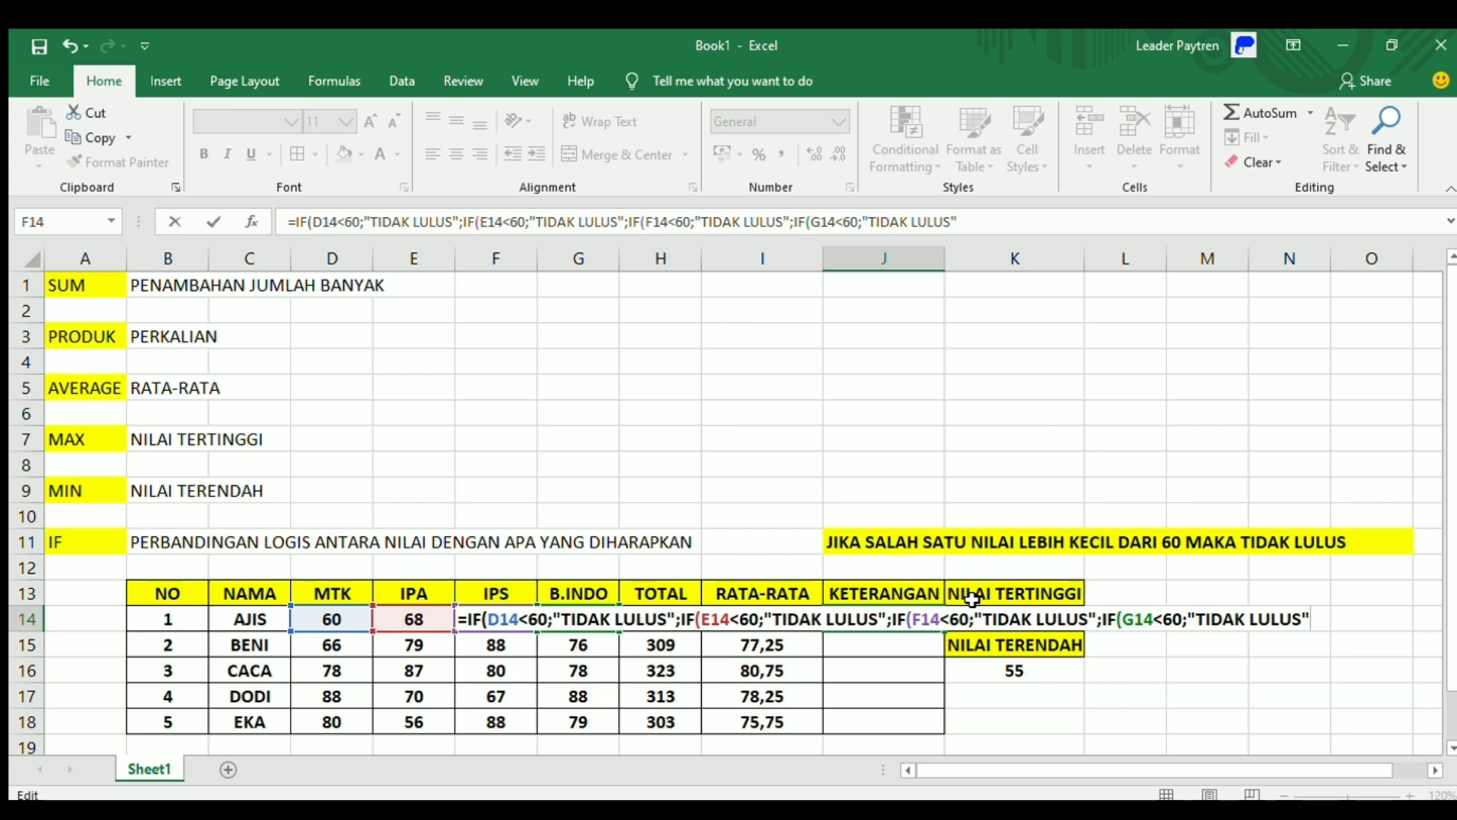
pyautogui.write(';')
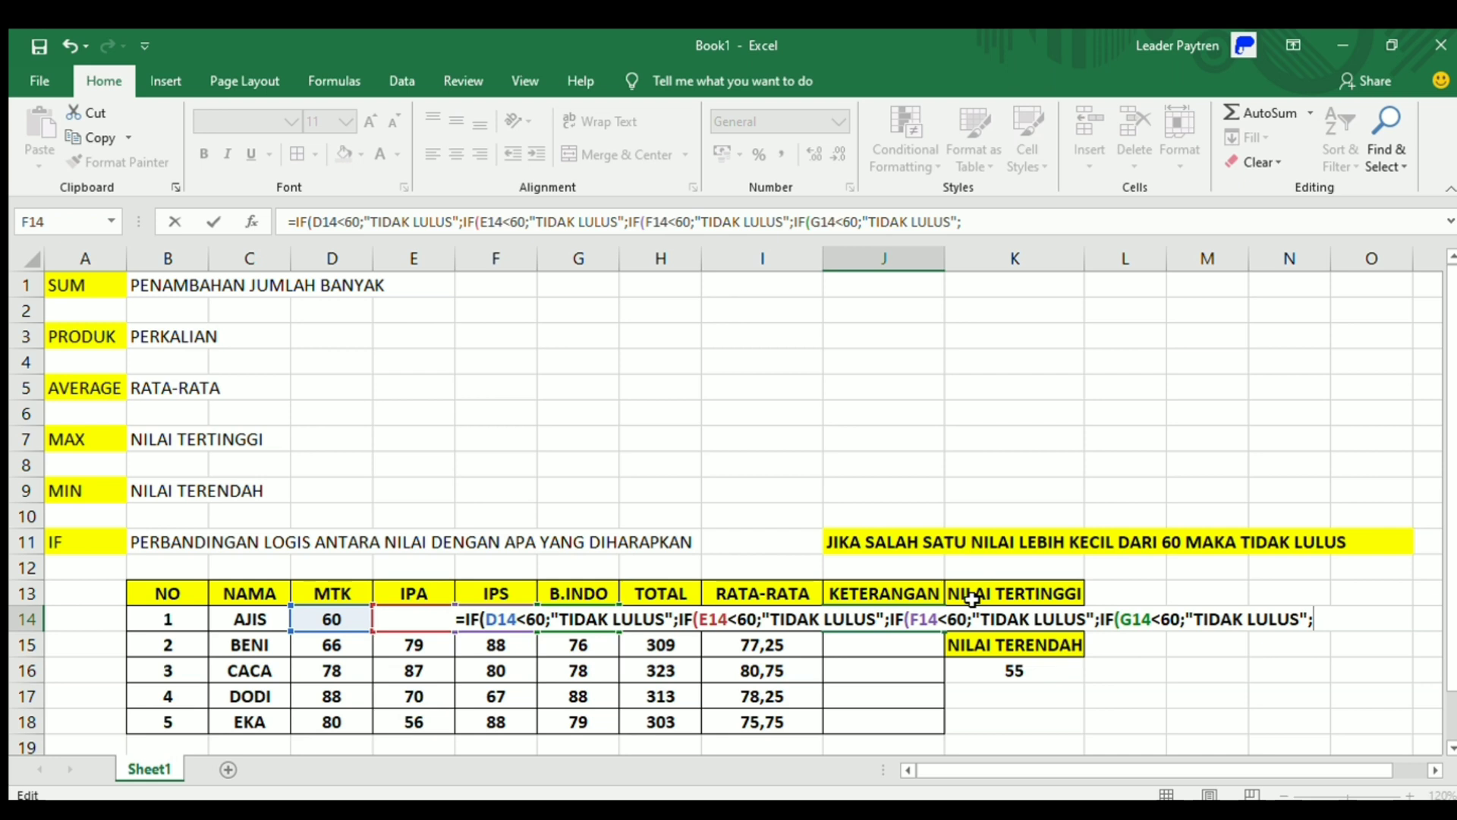
# Complete the J14 formula with "LULUS" as the final alternative, close all four IF parentheses and enter it.
pyautogui.write('"LU')
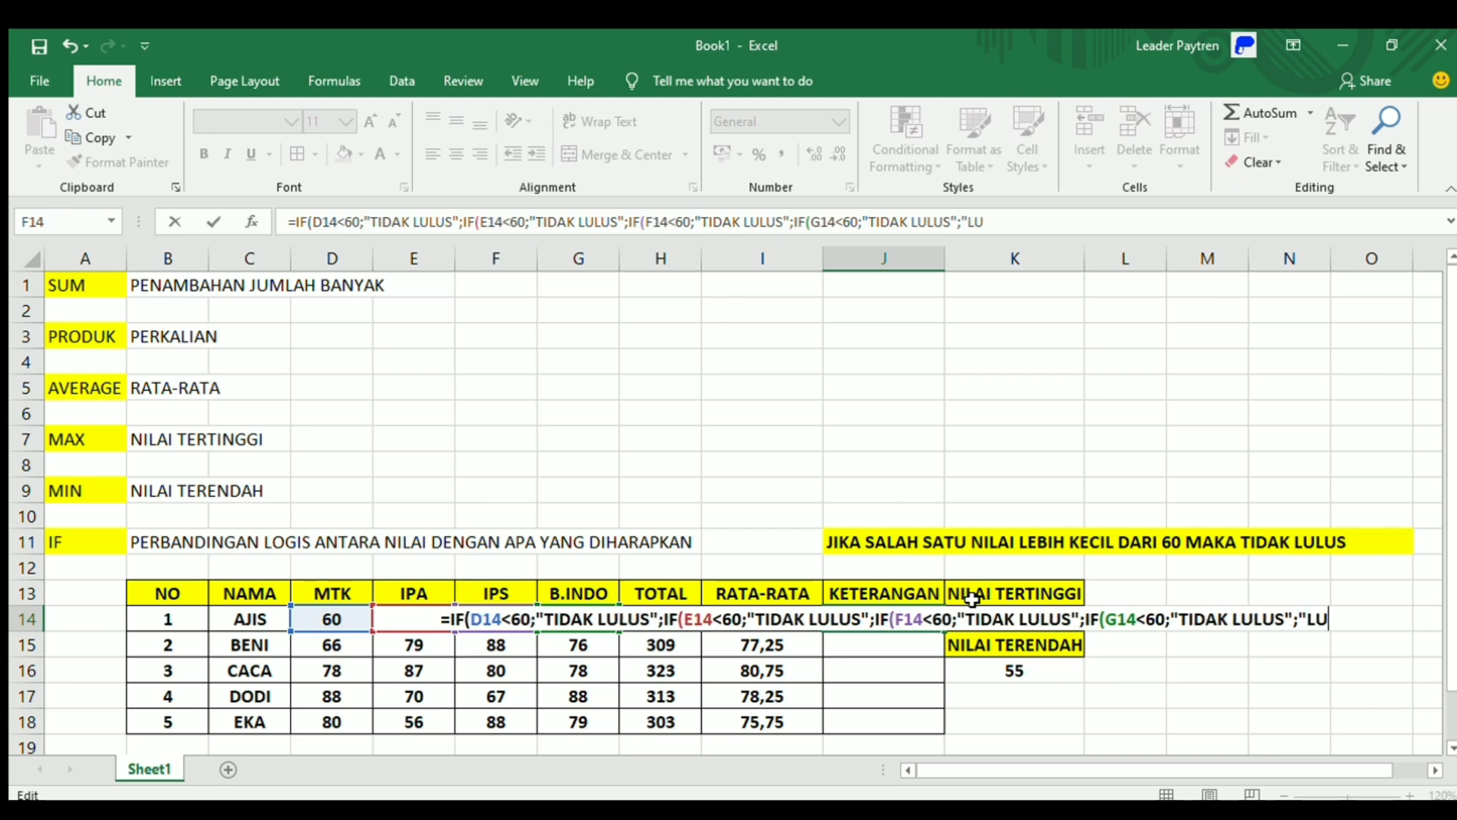
pyautogui.write('LUS')
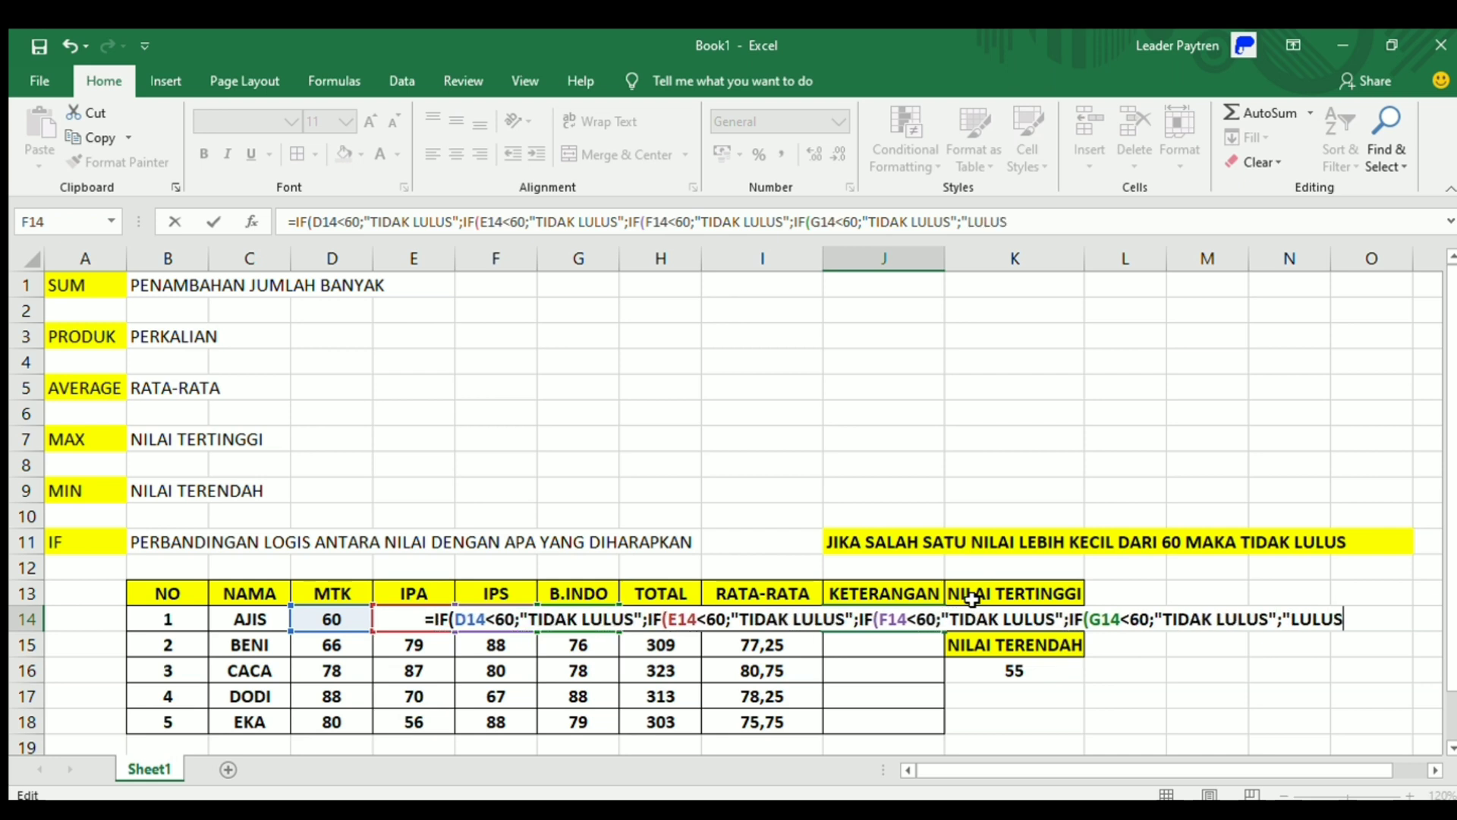
pyautogui.write('"')
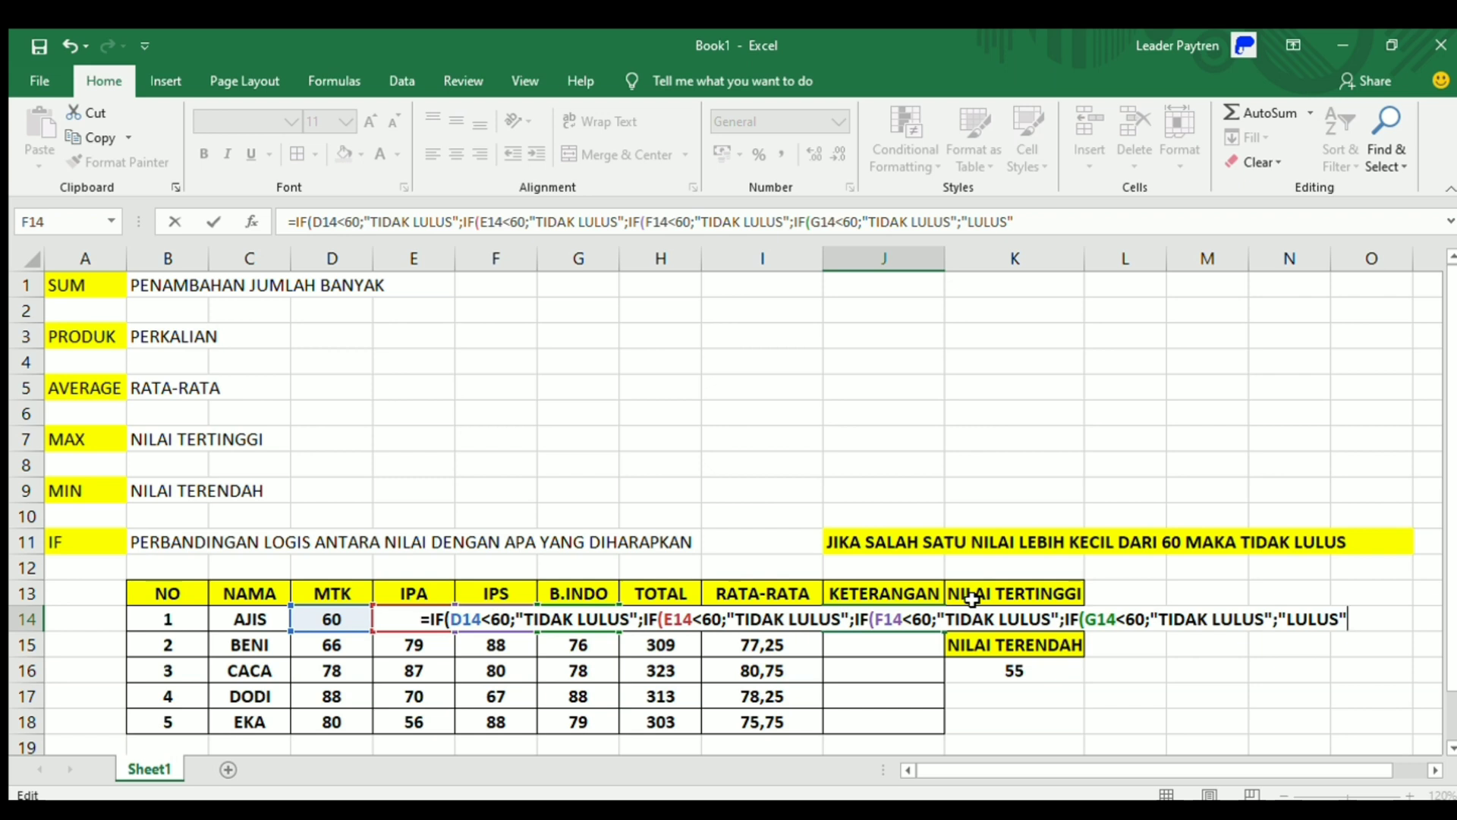
pyautogui.write(')')
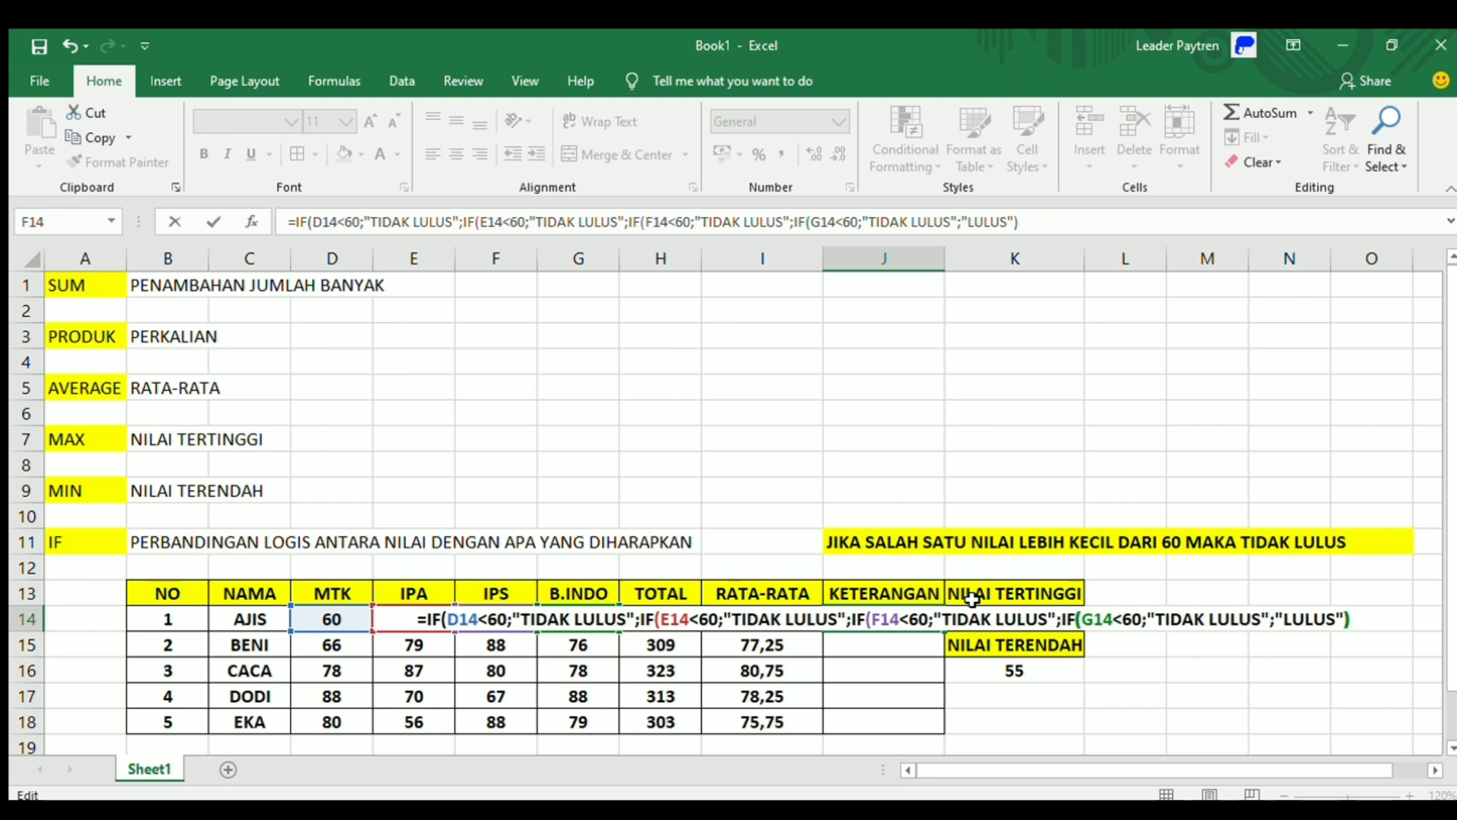
pyautogui.write(')))')
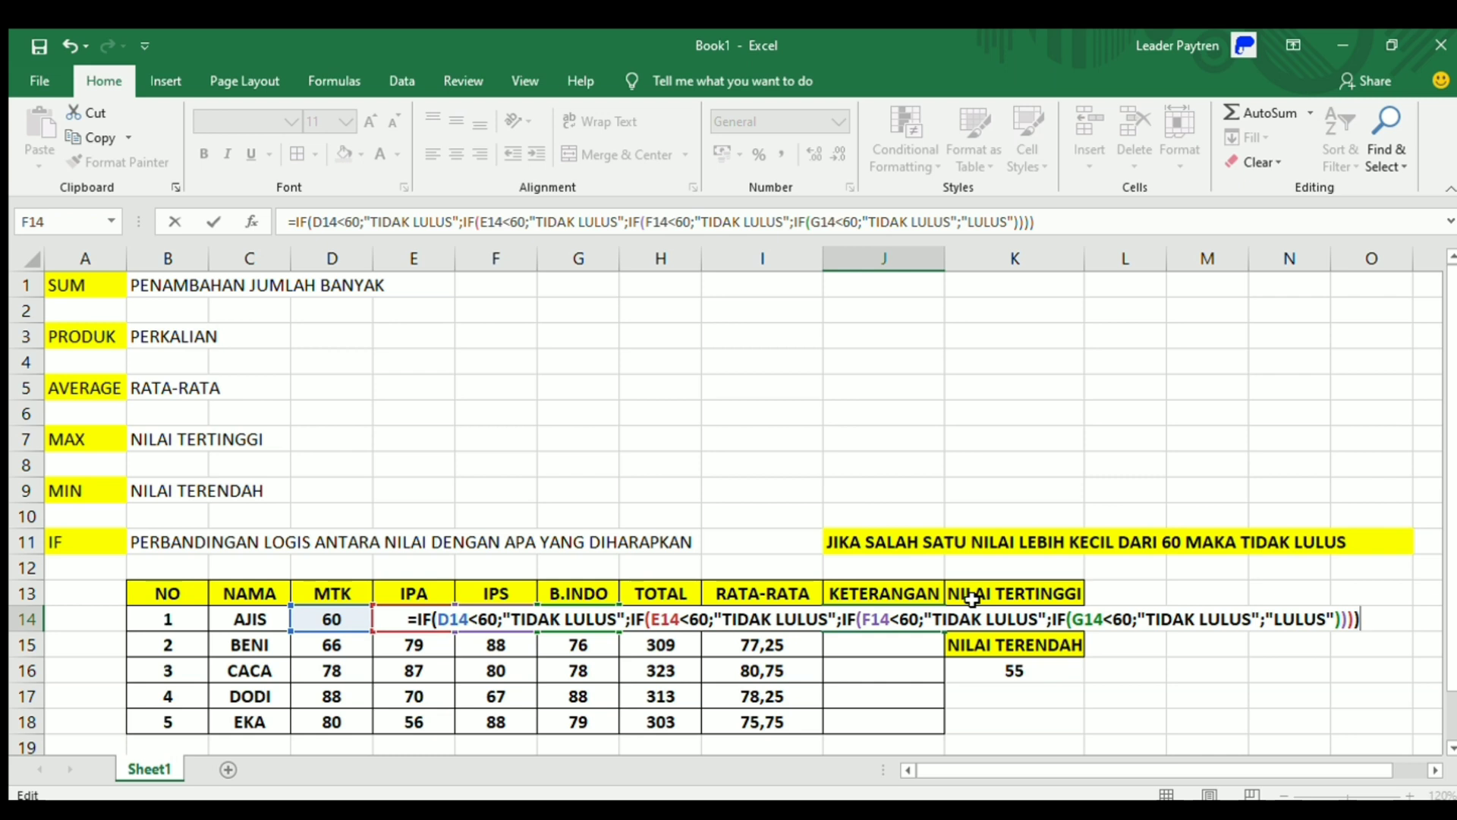
pyautogui.press('Return')
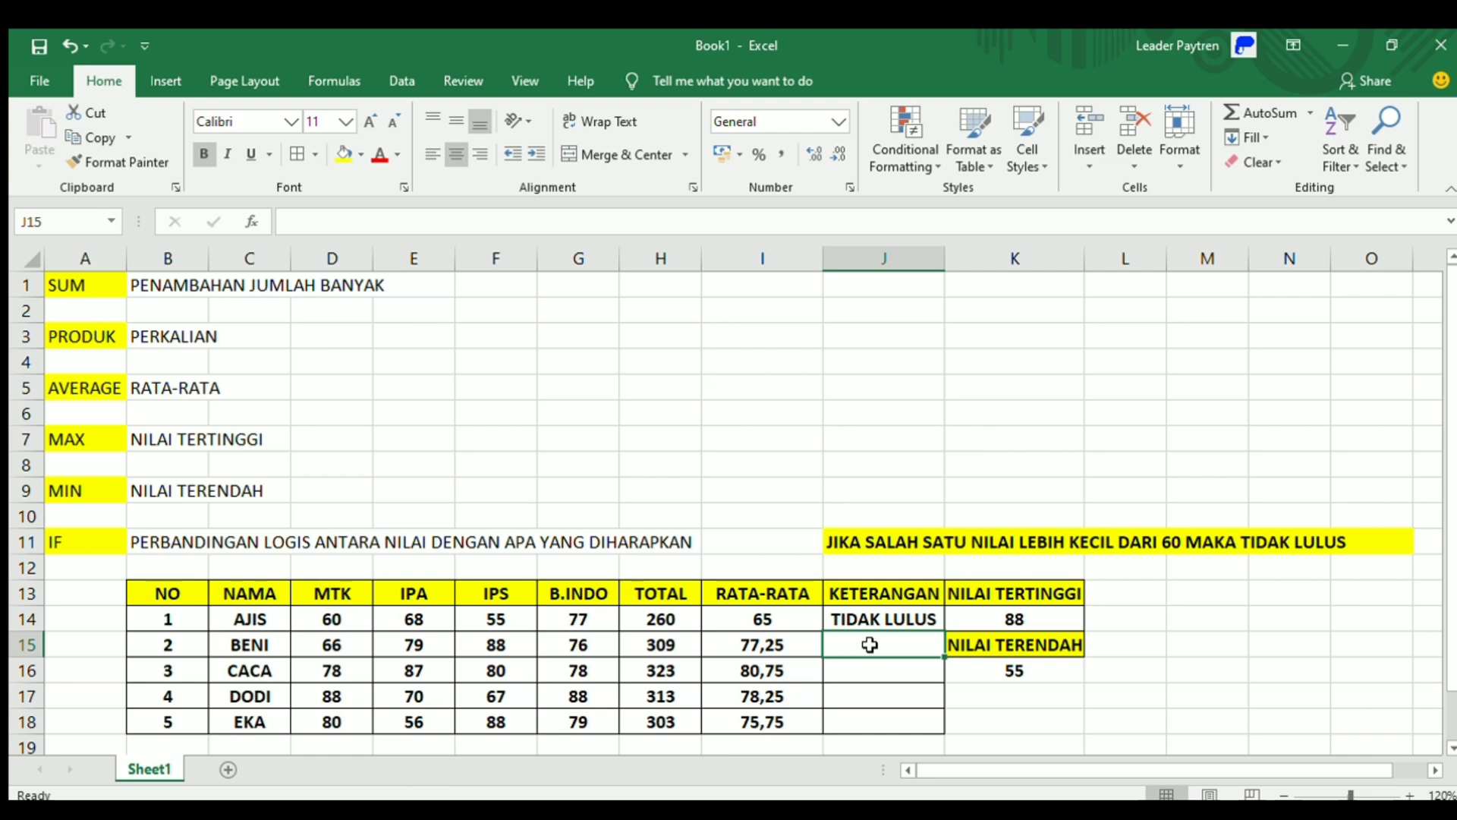
# Begin the KETERANGAN formula in J15 with the MTK score test =IF(D15<60;"TIDAK LULUS" and leave it open.
pyautogui.write('=')
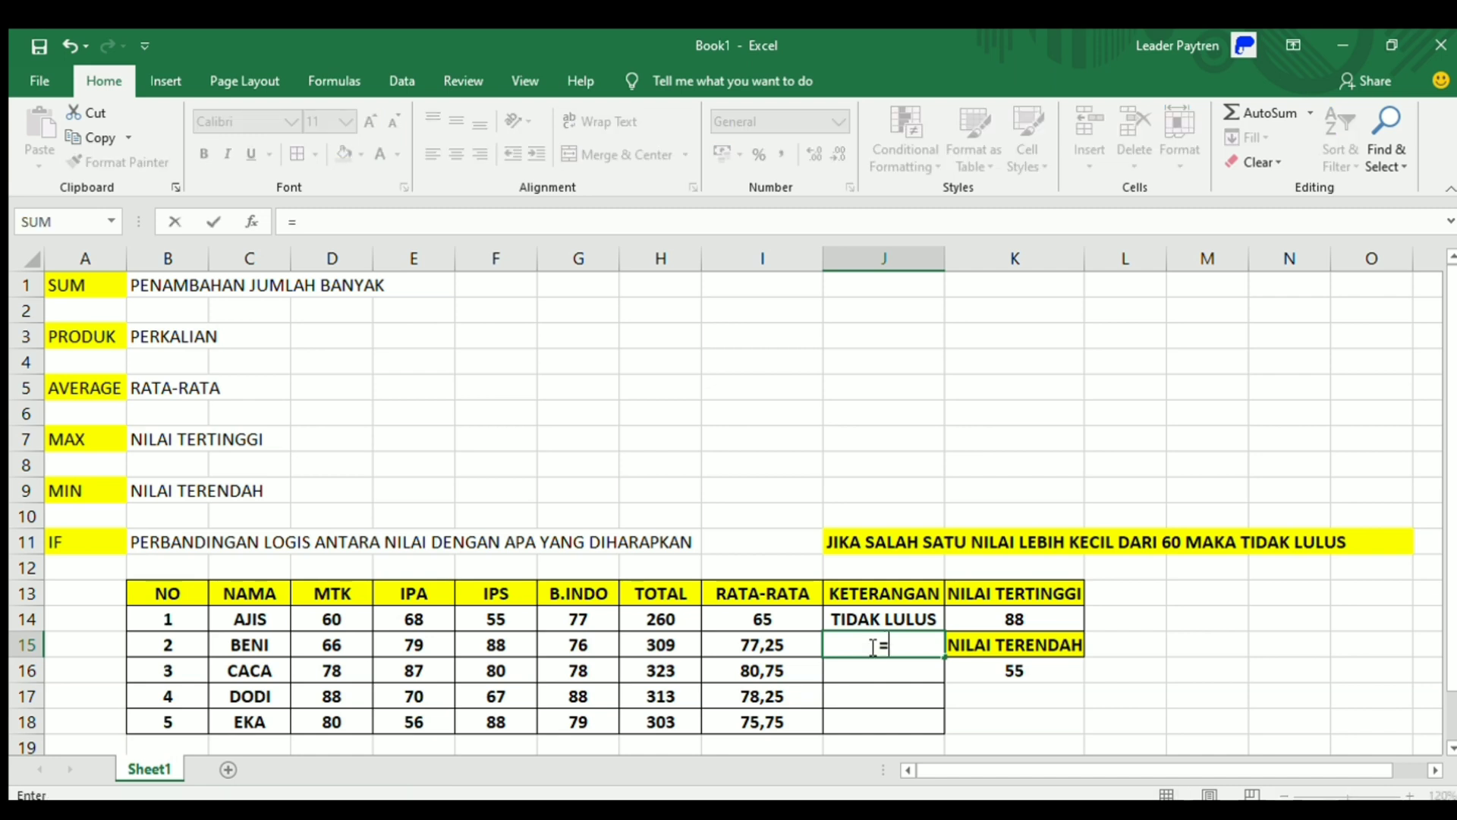
pyautogui.write('IF')
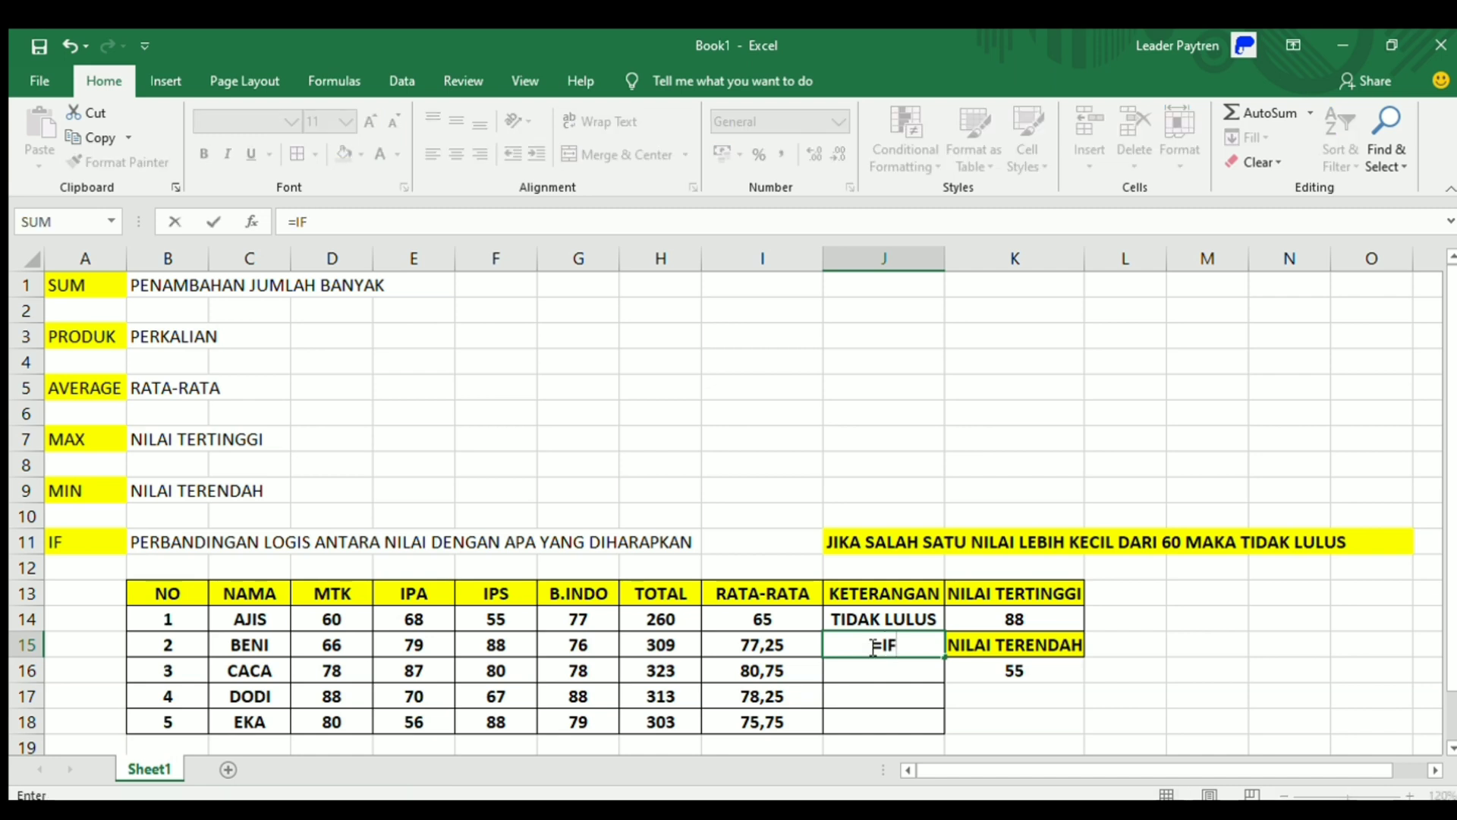
pyautogui.write('(D15')
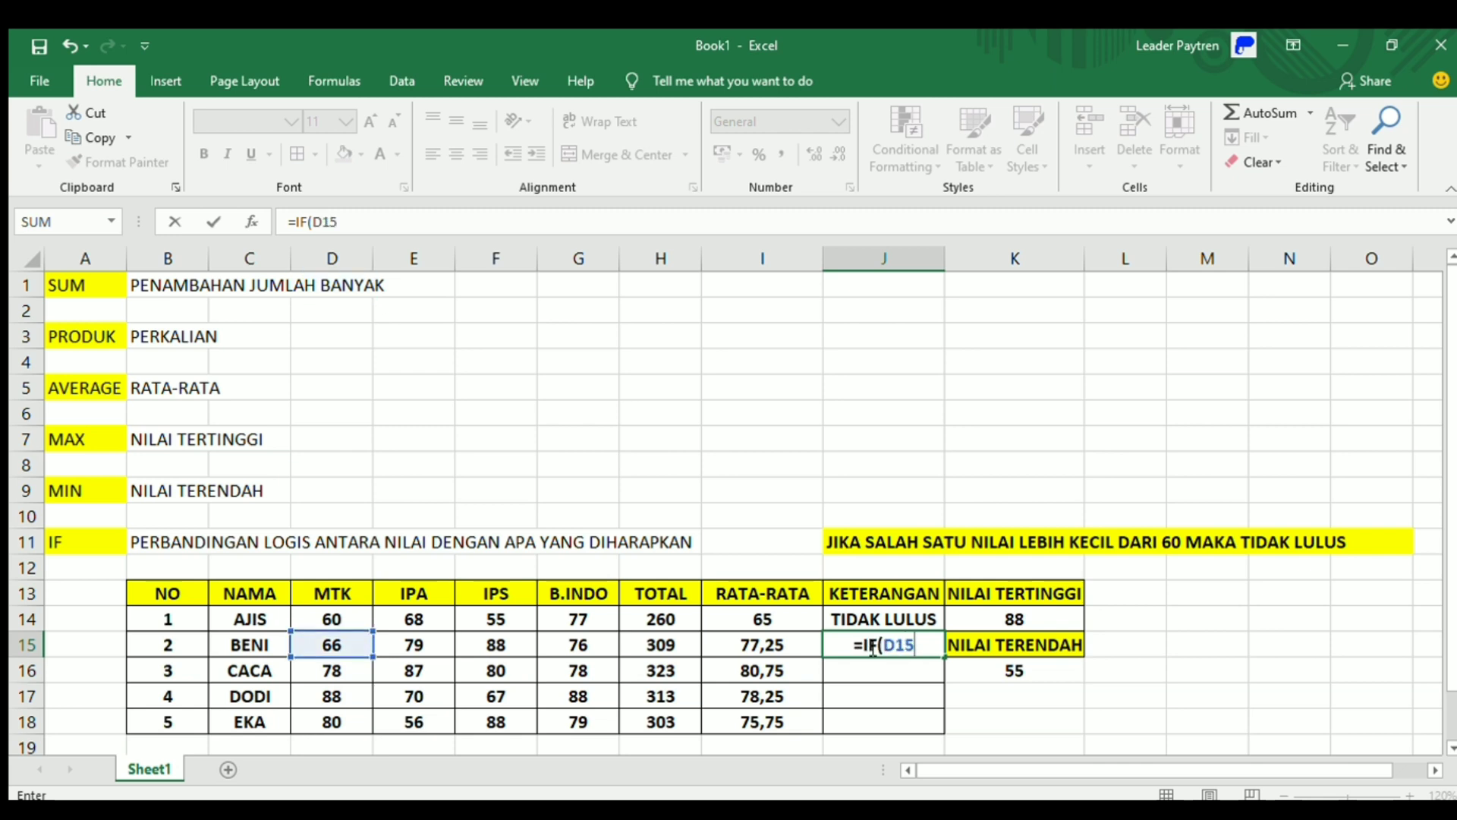
pyautogui.write('<60')
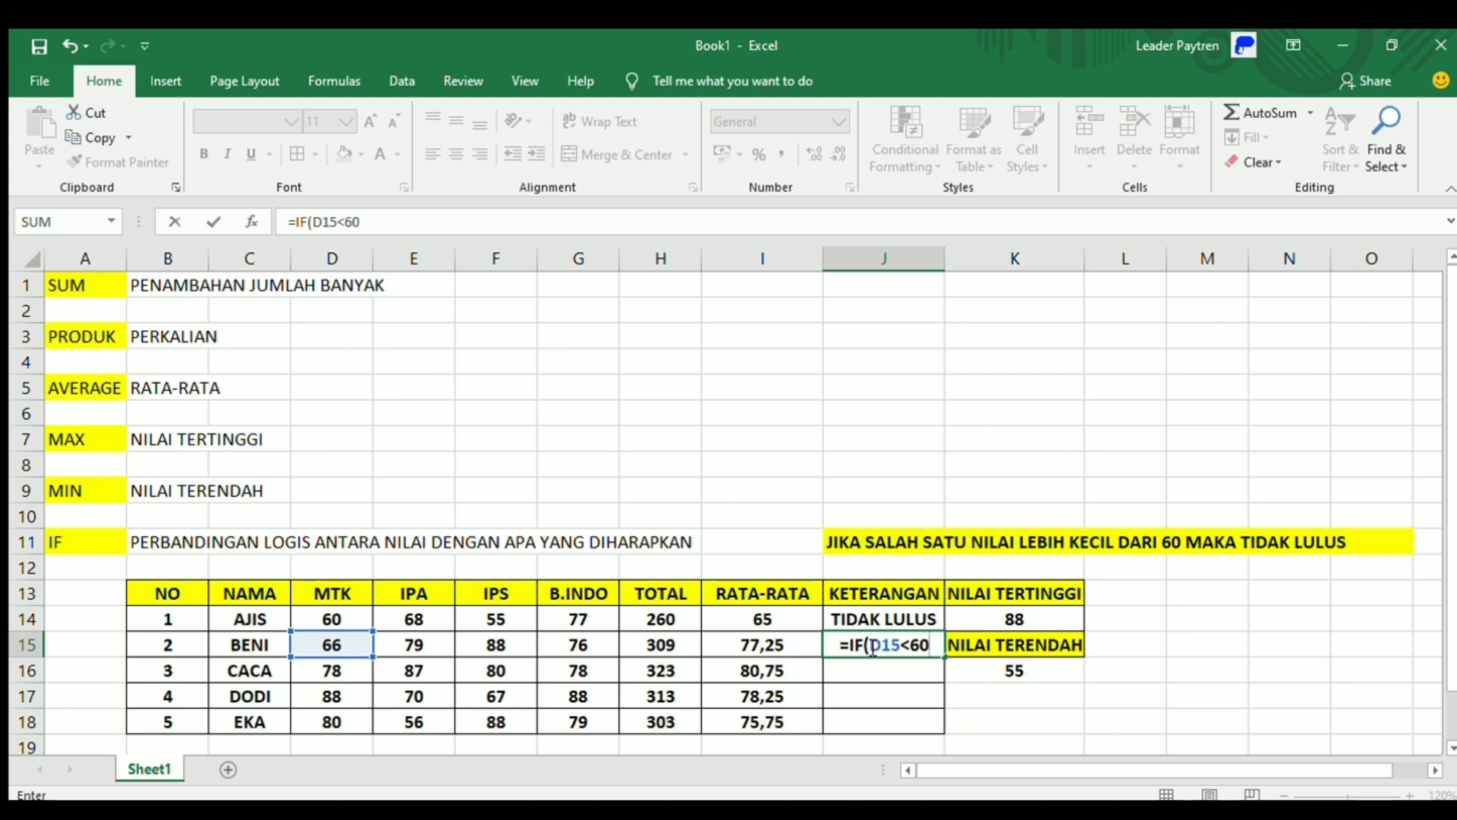
pyautogui.write(';"TI')
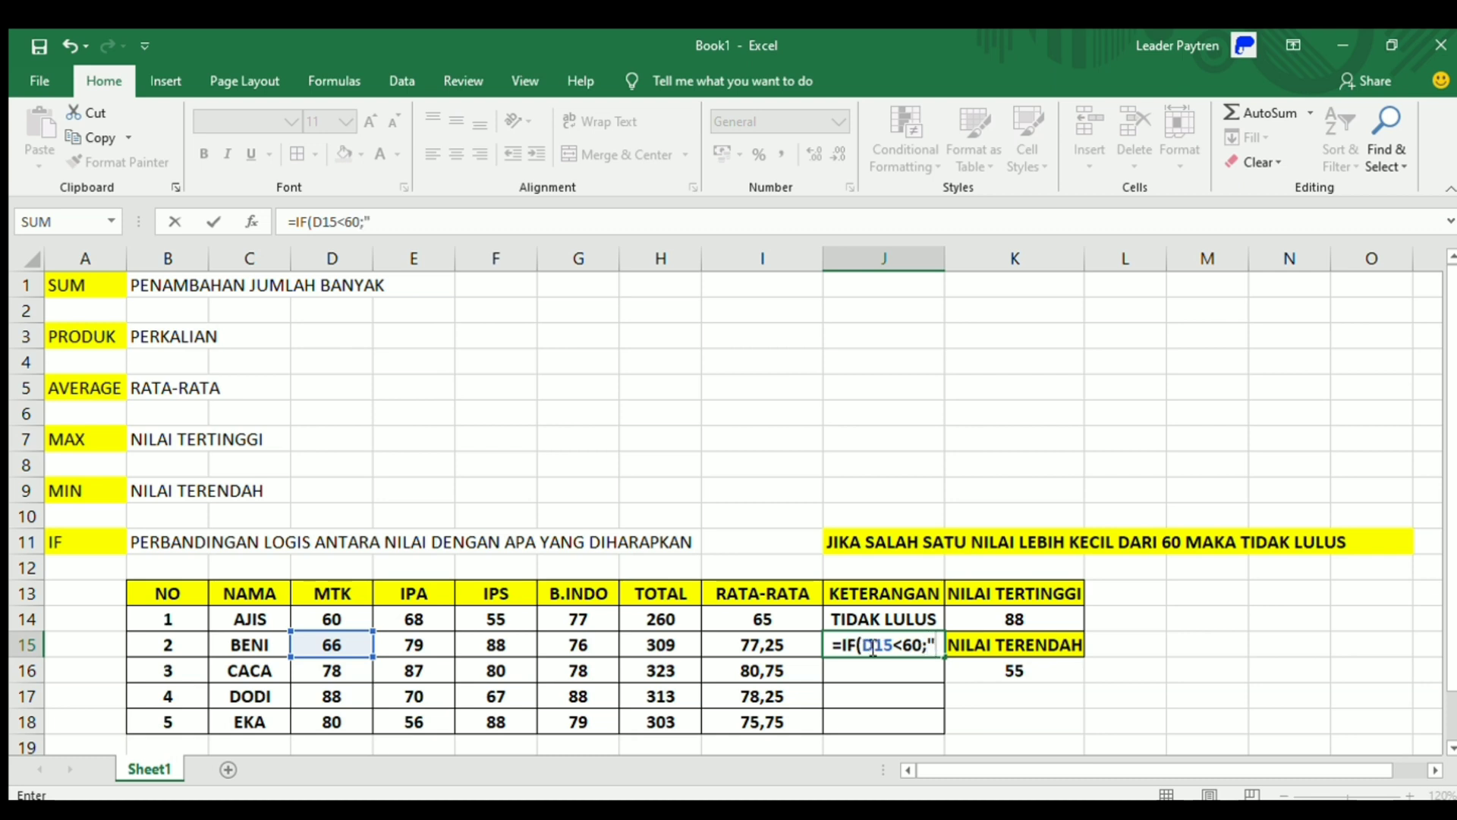
pyautogui.write('DAK')
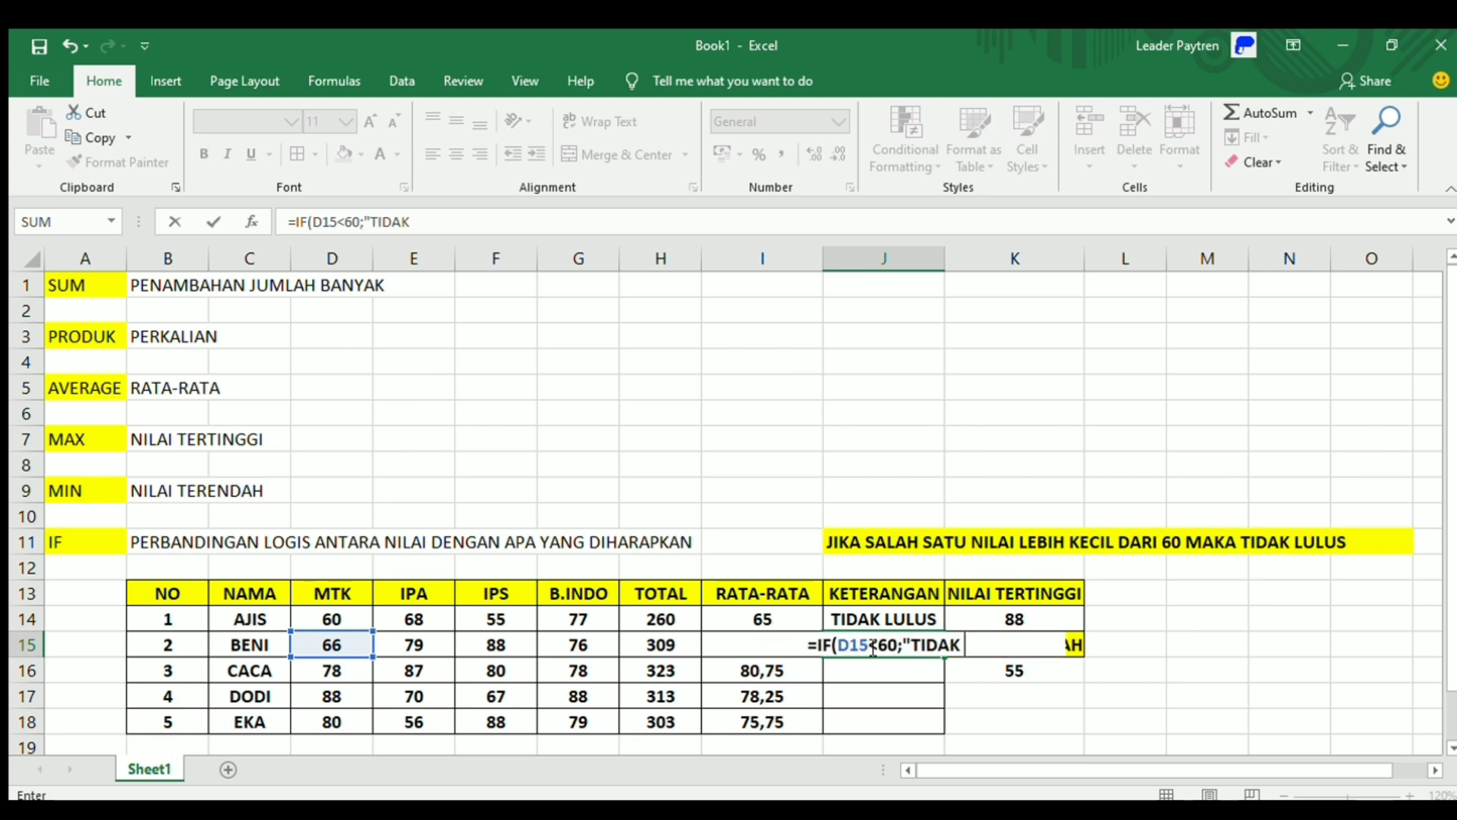
pyautogui.write(' LULUS')
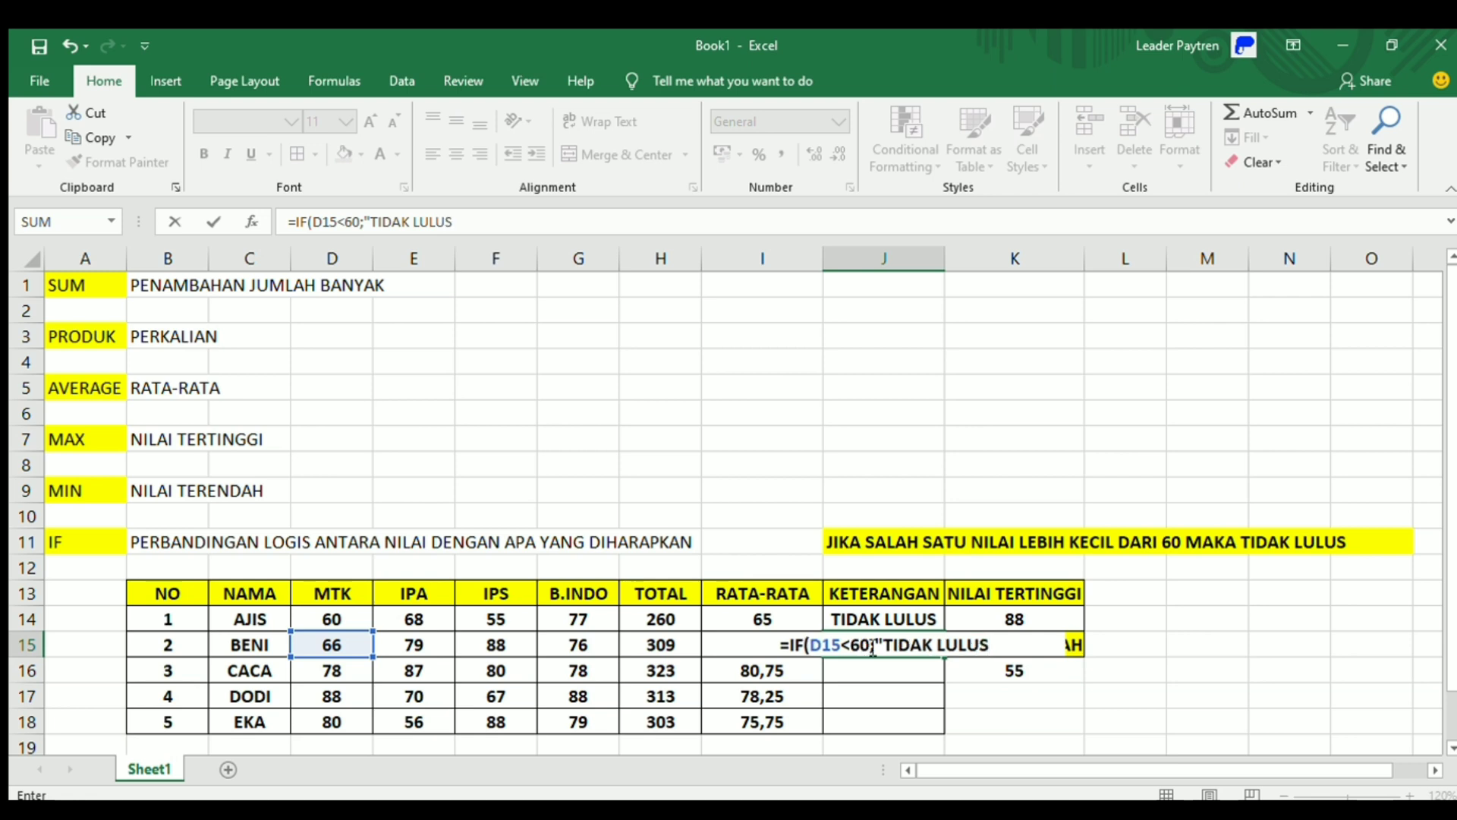
pyautogui.write('"')
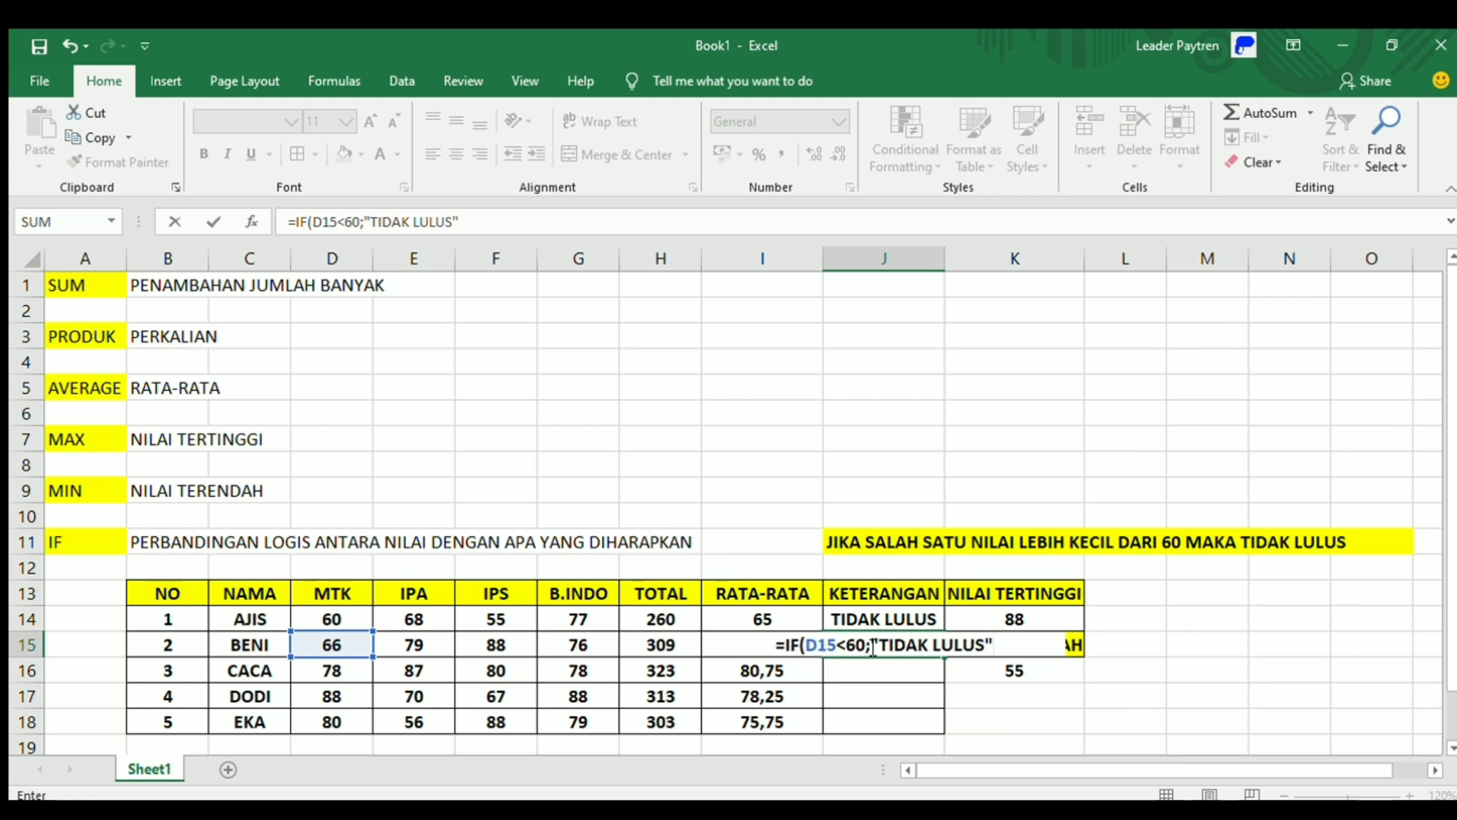
# Extend the open J15 formula with a nested test of the IPA score, ;IF(E15<60;"TIDAK LULUS";.
pyautogui.write(';IF')
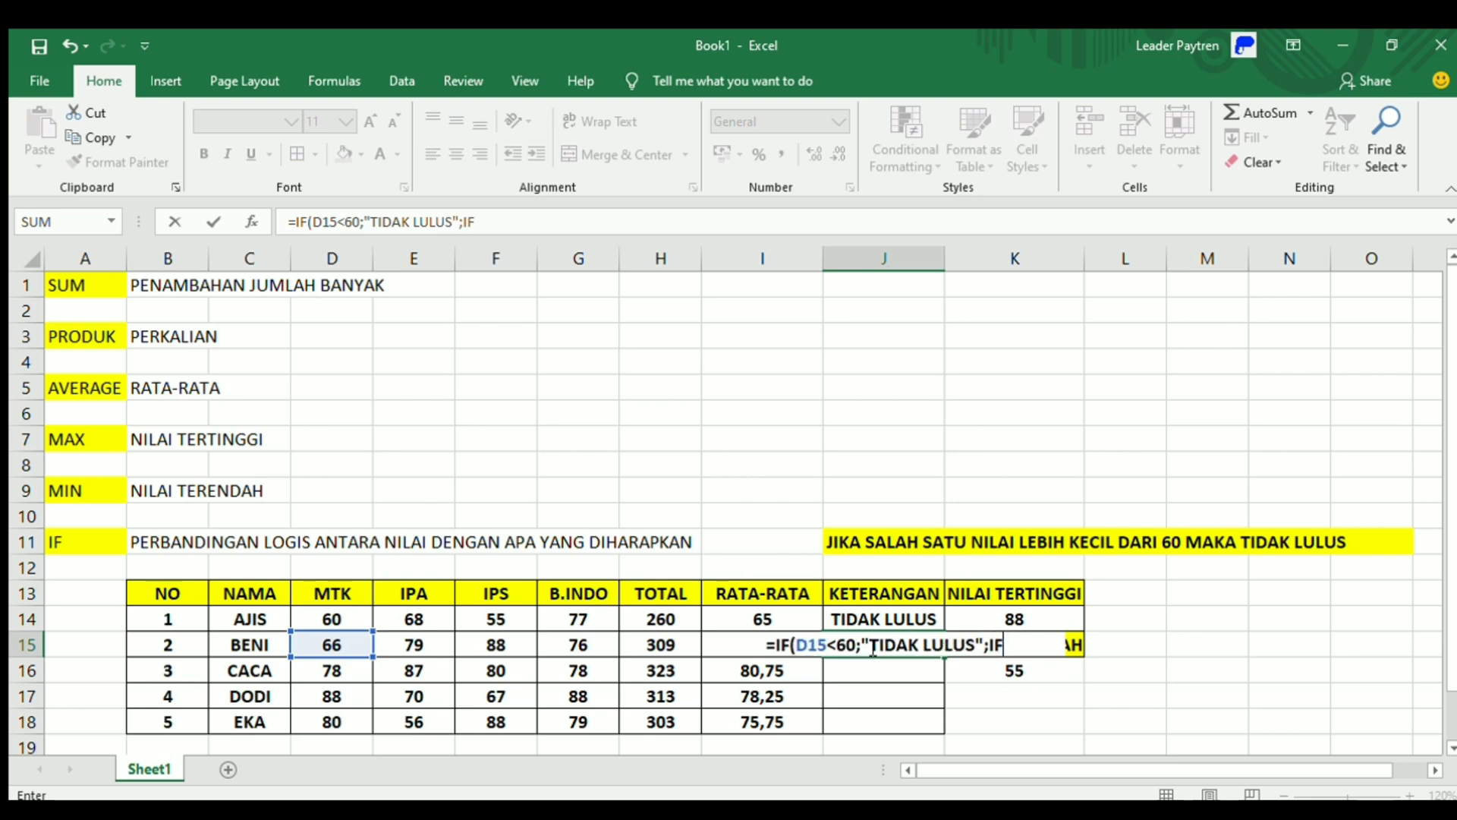
pyautogui.write('(')
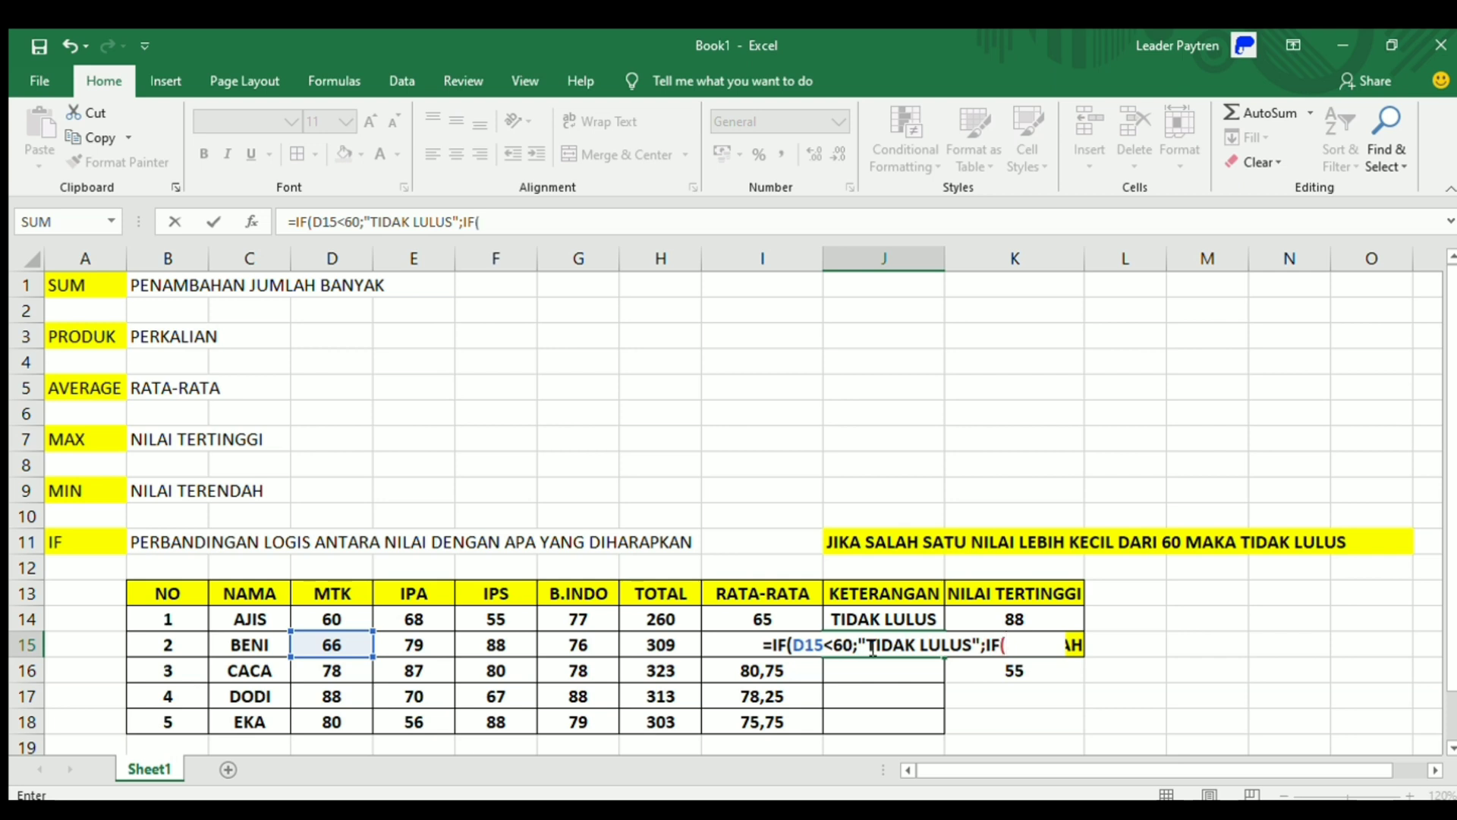
pyautogui.write('E15')
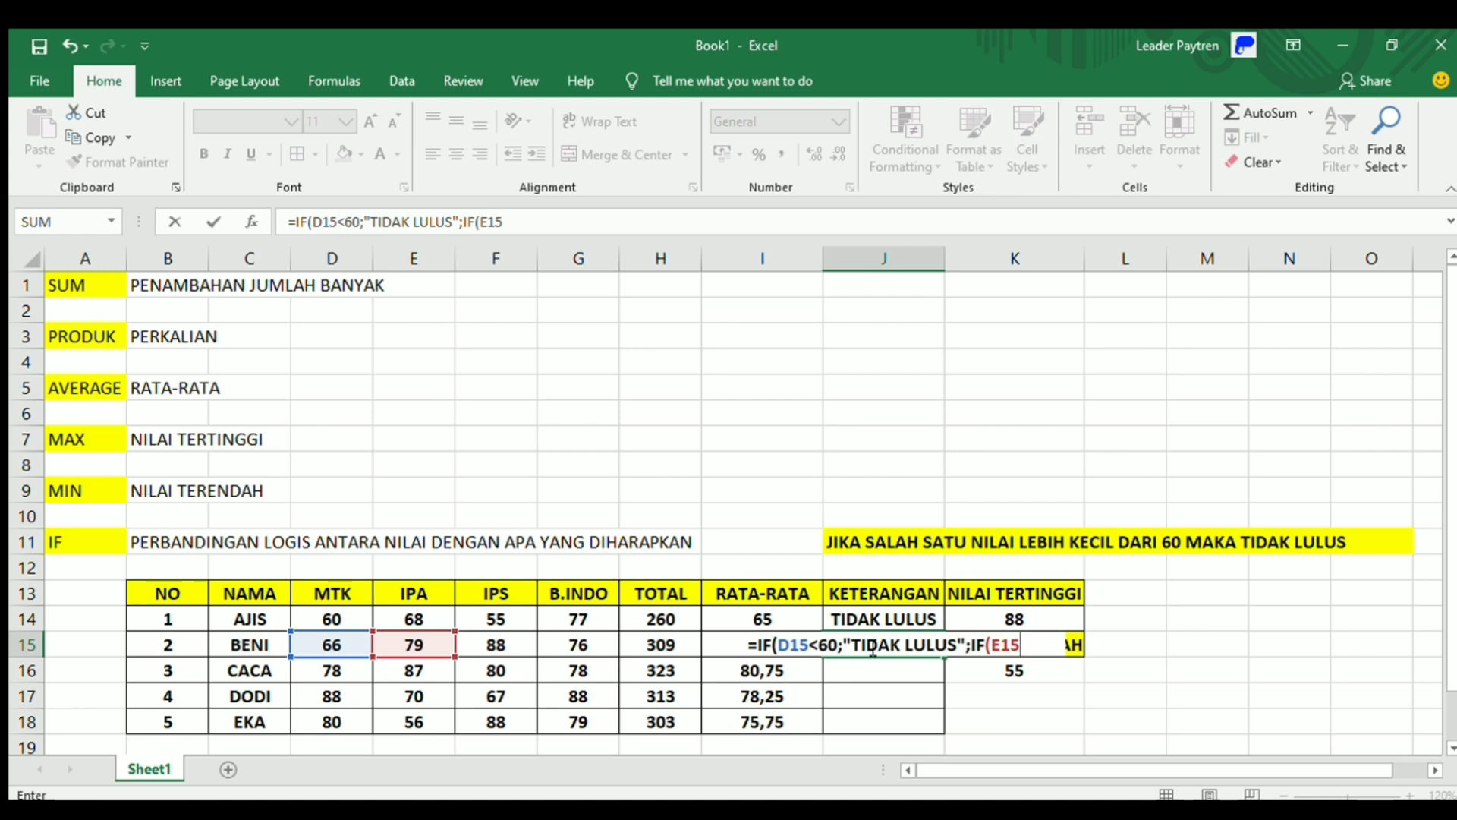
pyautogui.write('<60:')
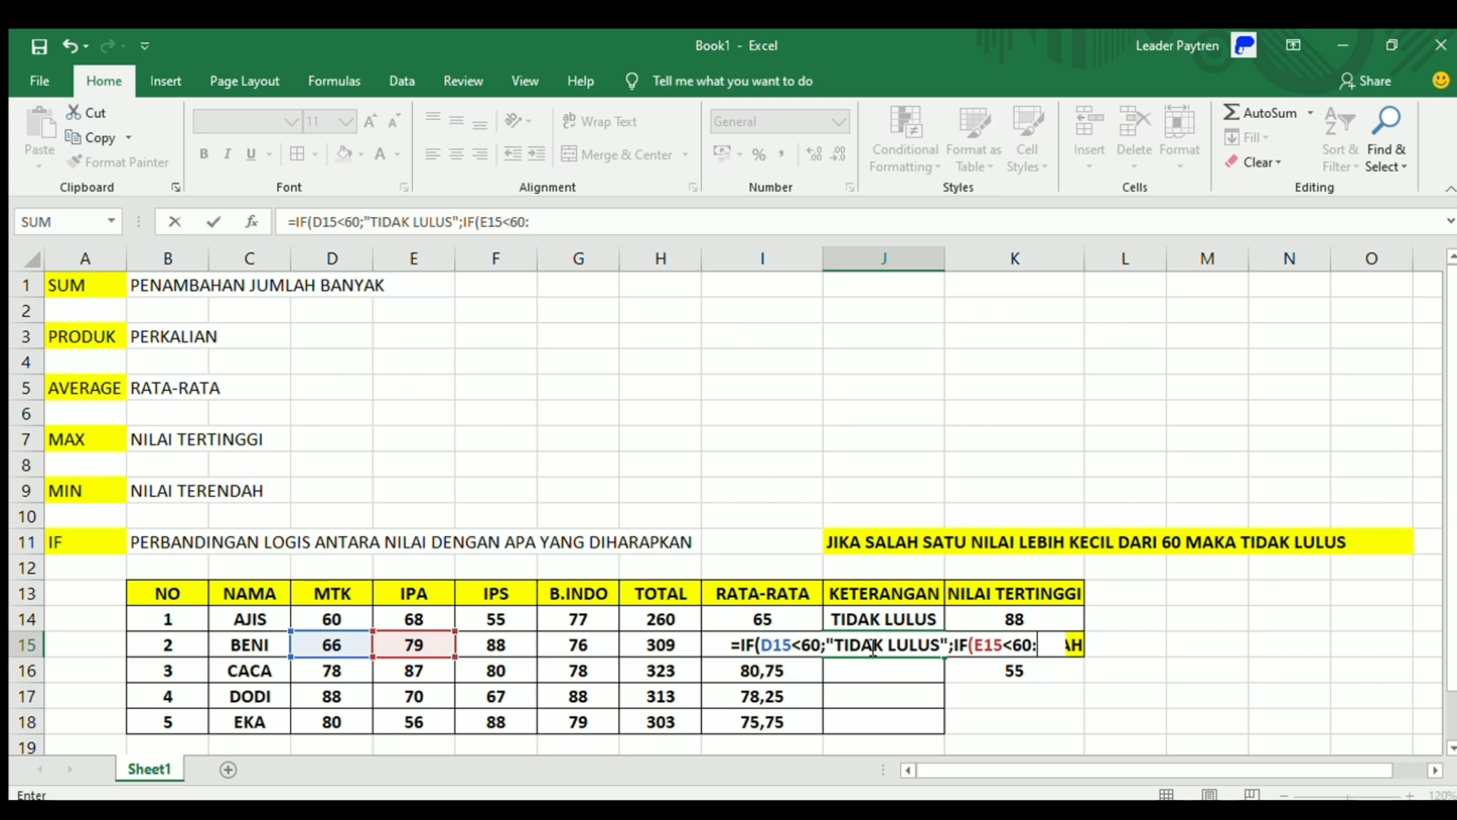
pyautogui.press('BackSpace')
pyautogui.write(';"TI')
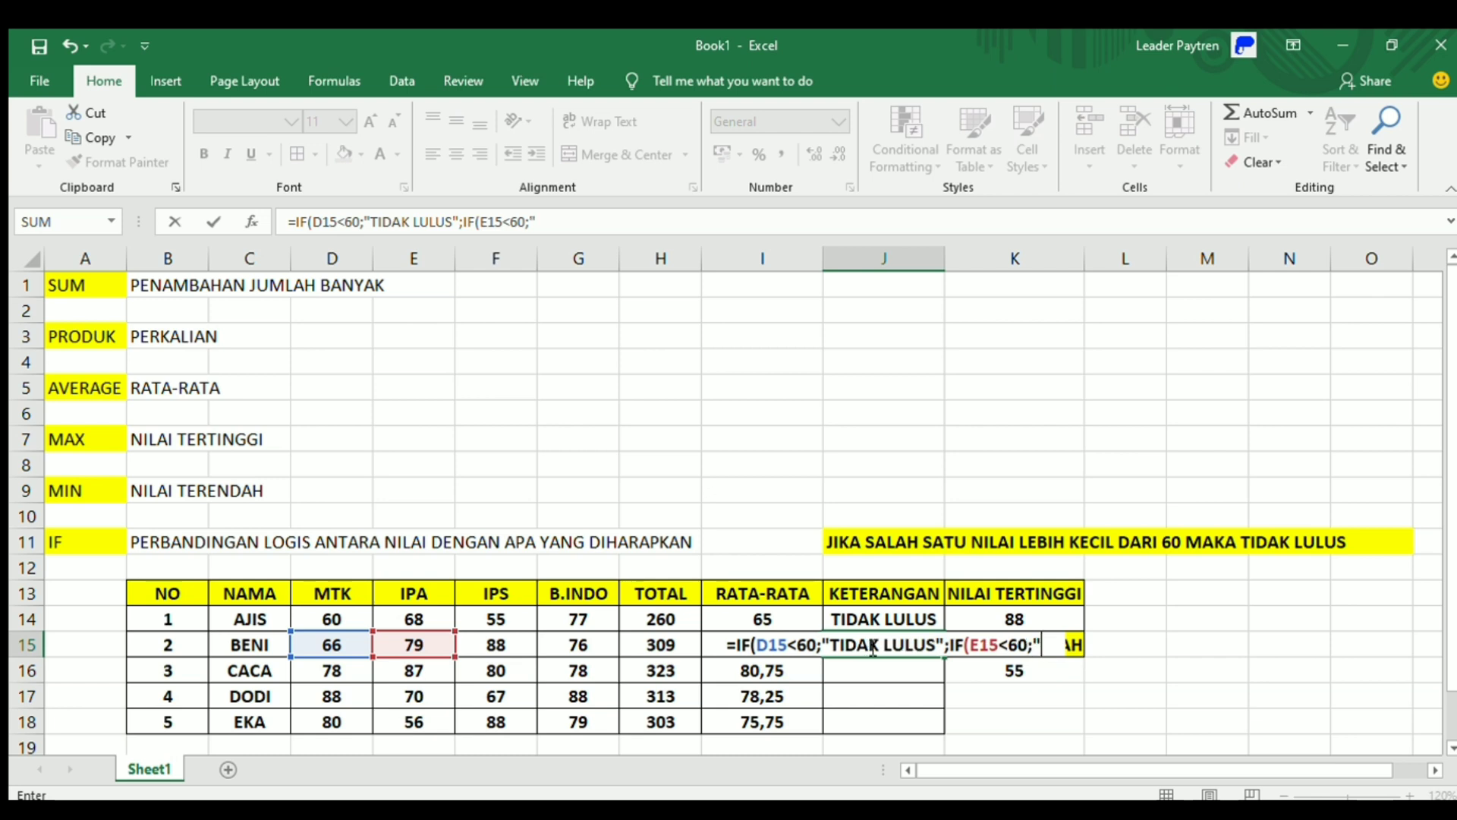
pyautogui.write('DAK LULUS')
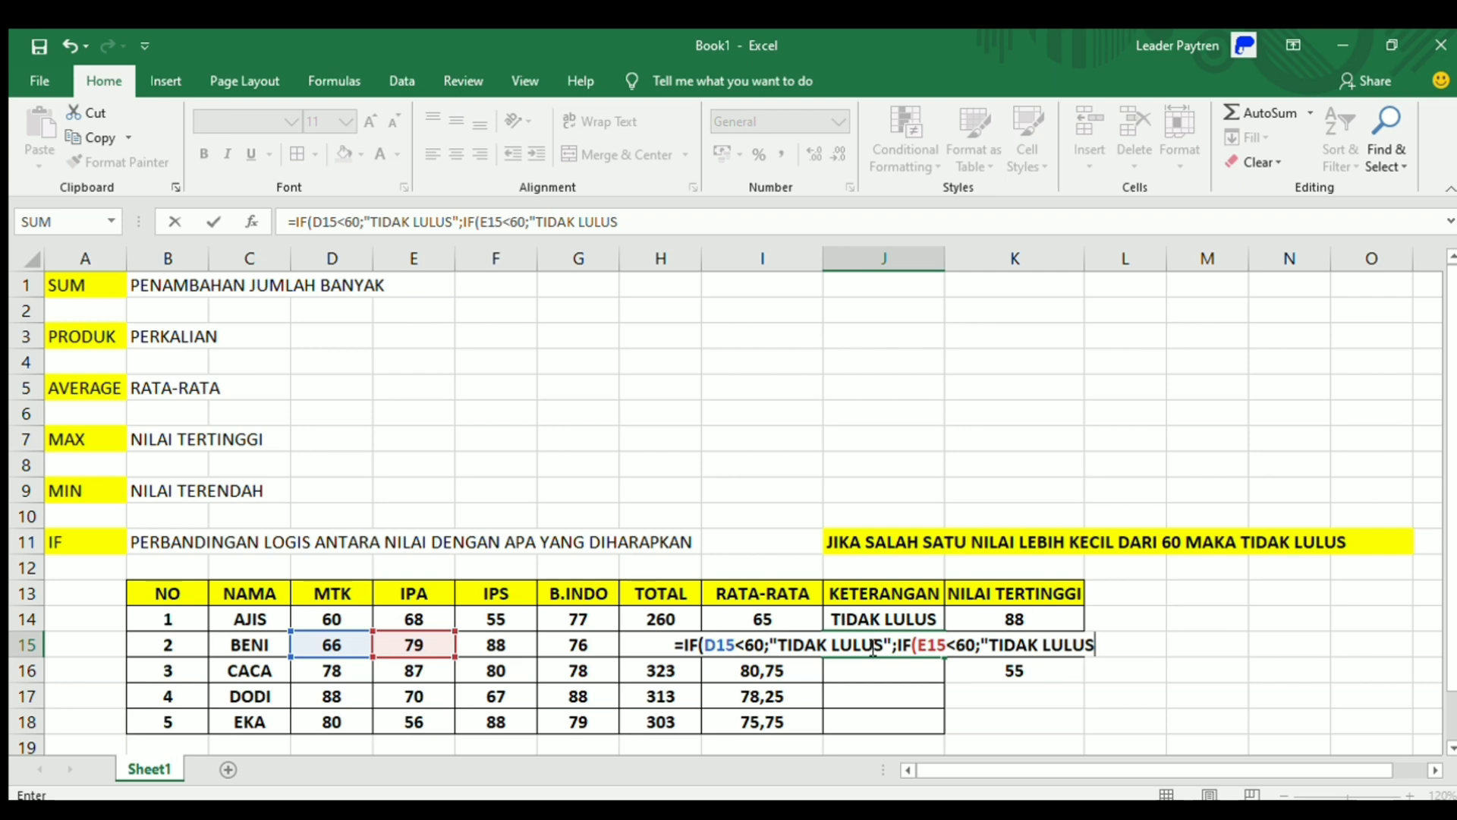
pyautogui.write('"')
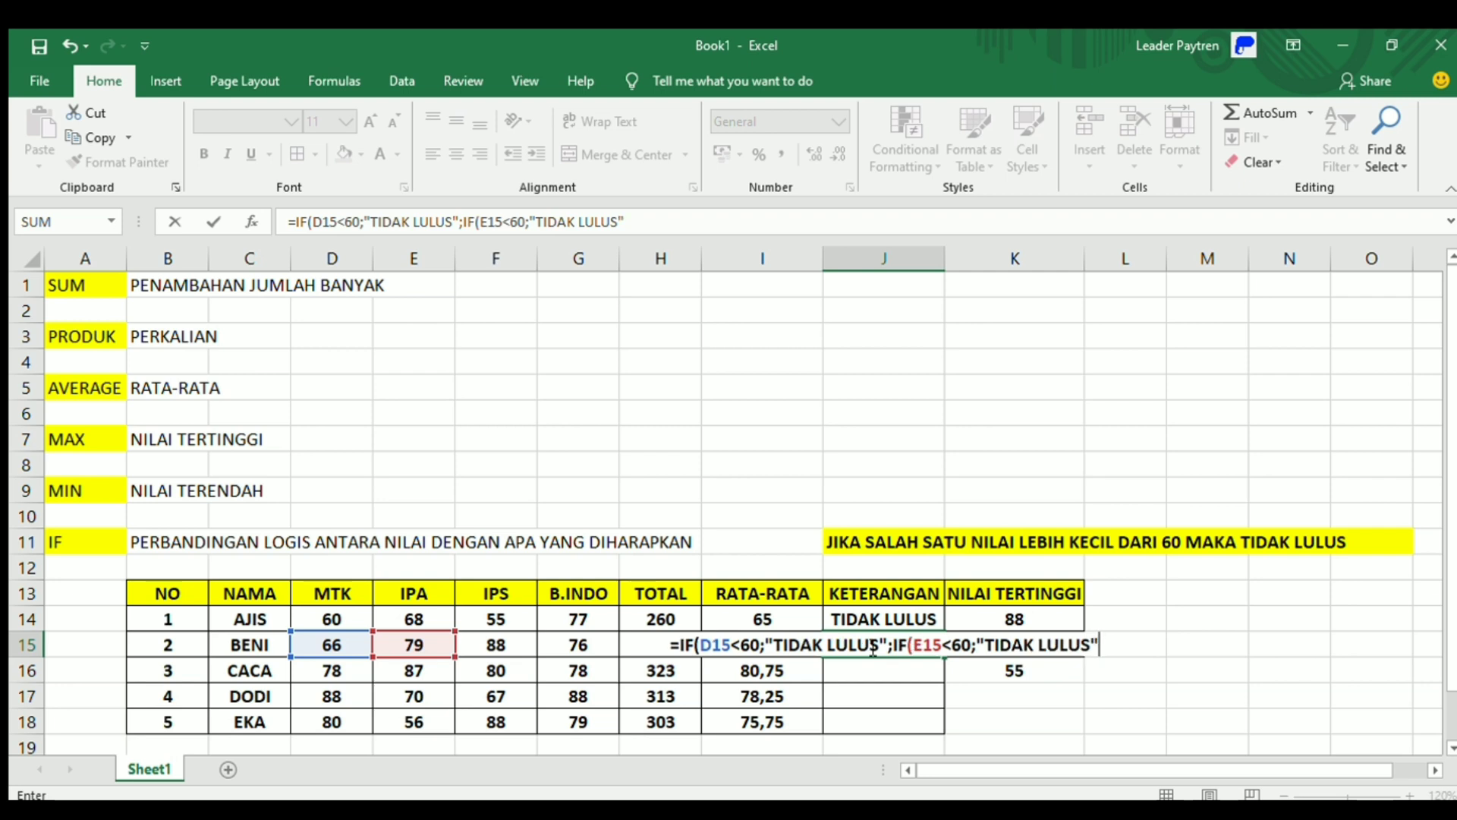
pyautogui.write(';')
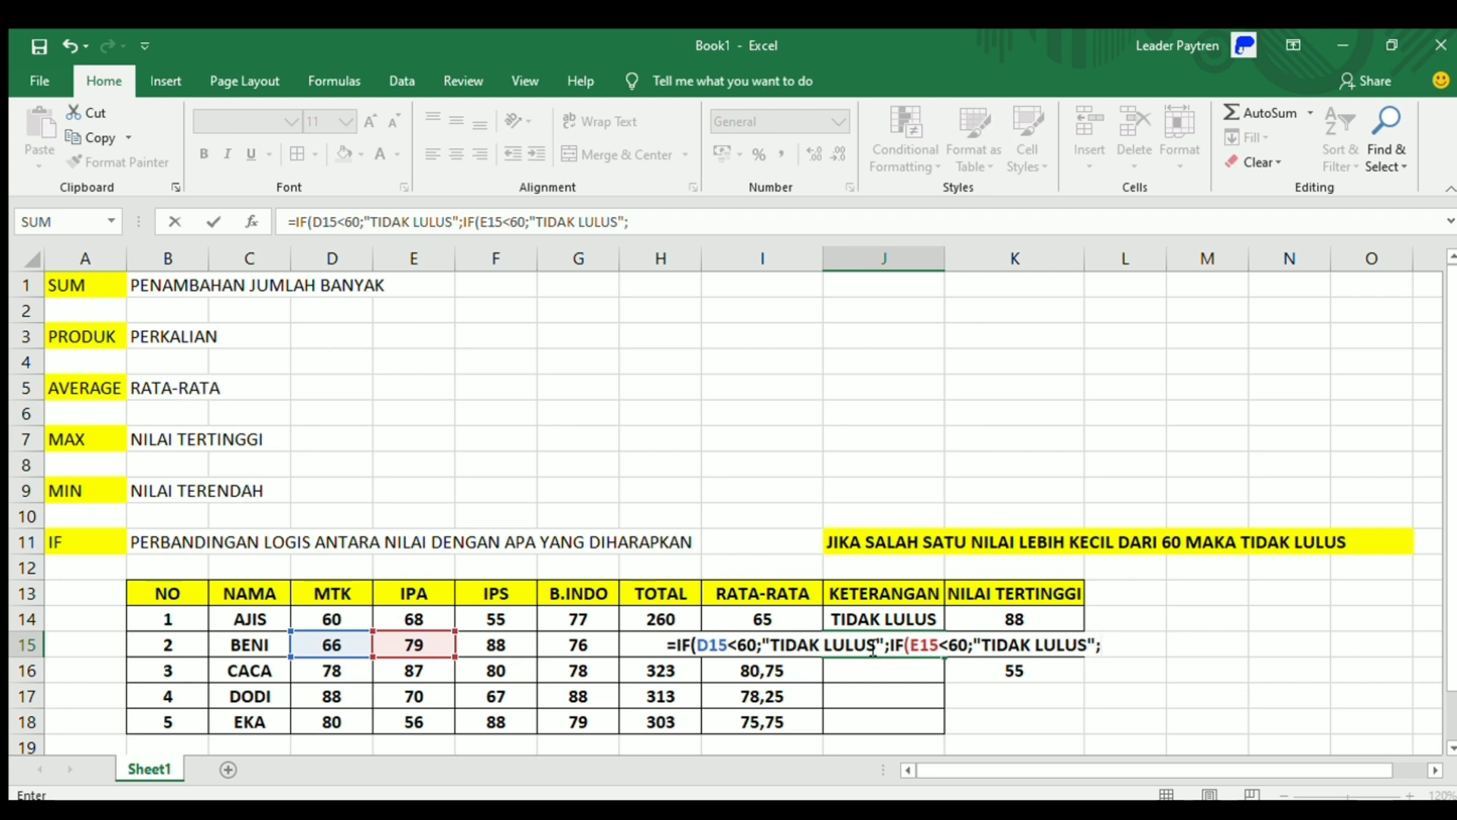
# Extend the open J15 formula with a nested test of the IPS score, IF(F15<60;"TIDAK LULUS".
pyautogui.write('IF(')
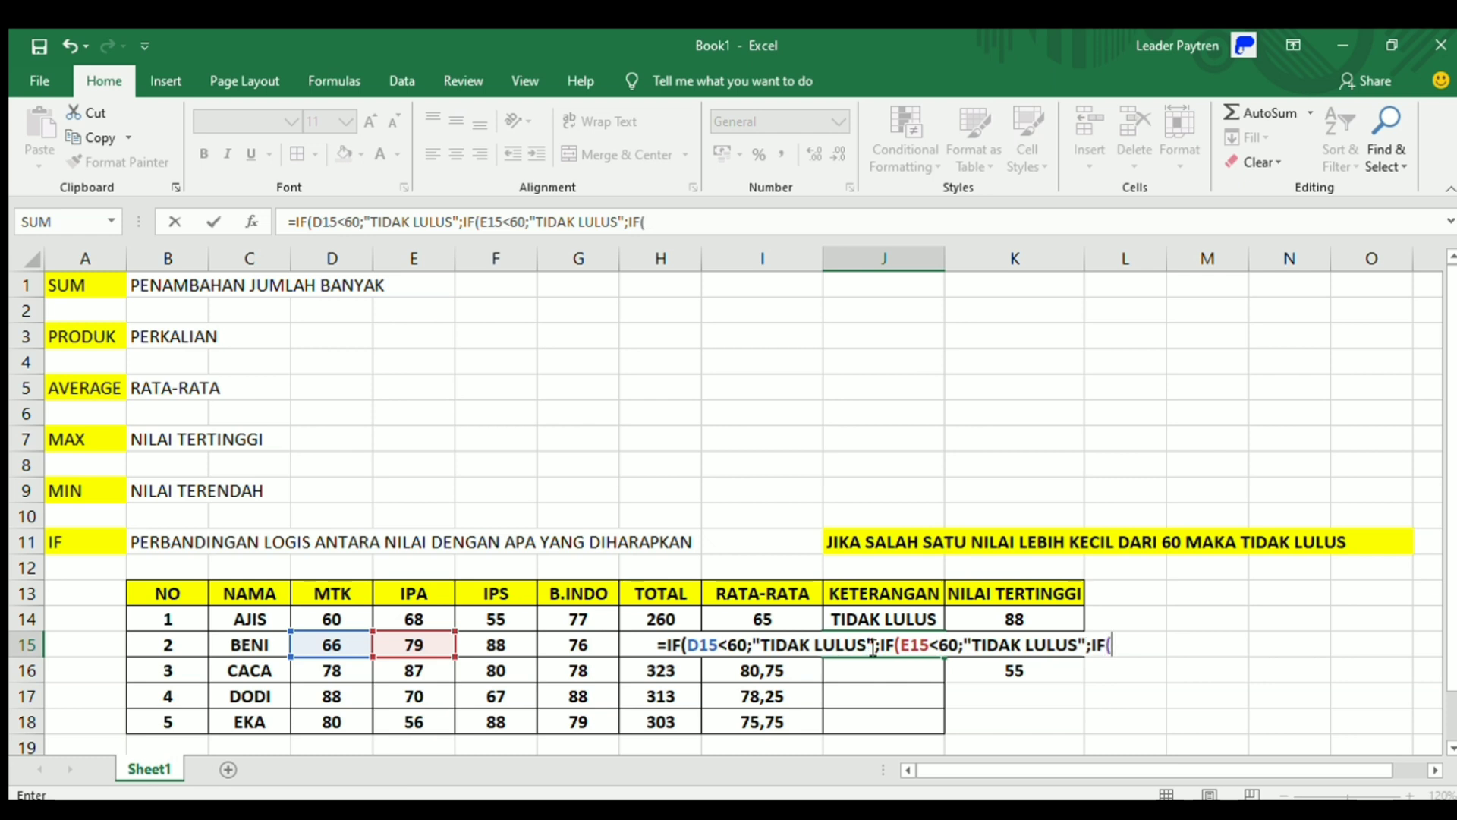
pyautogui.write('F15')
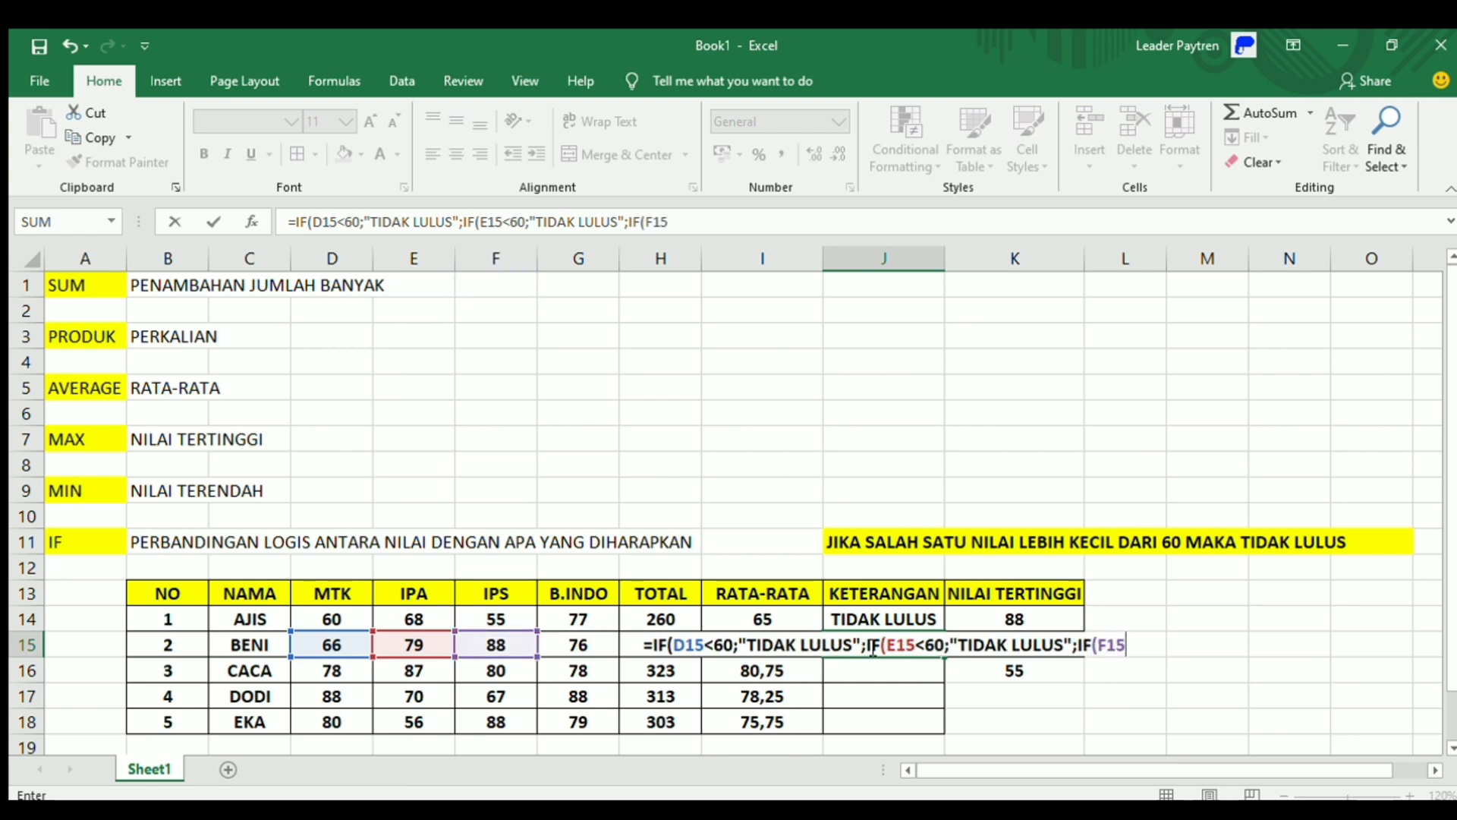
pyautogui.write('<')
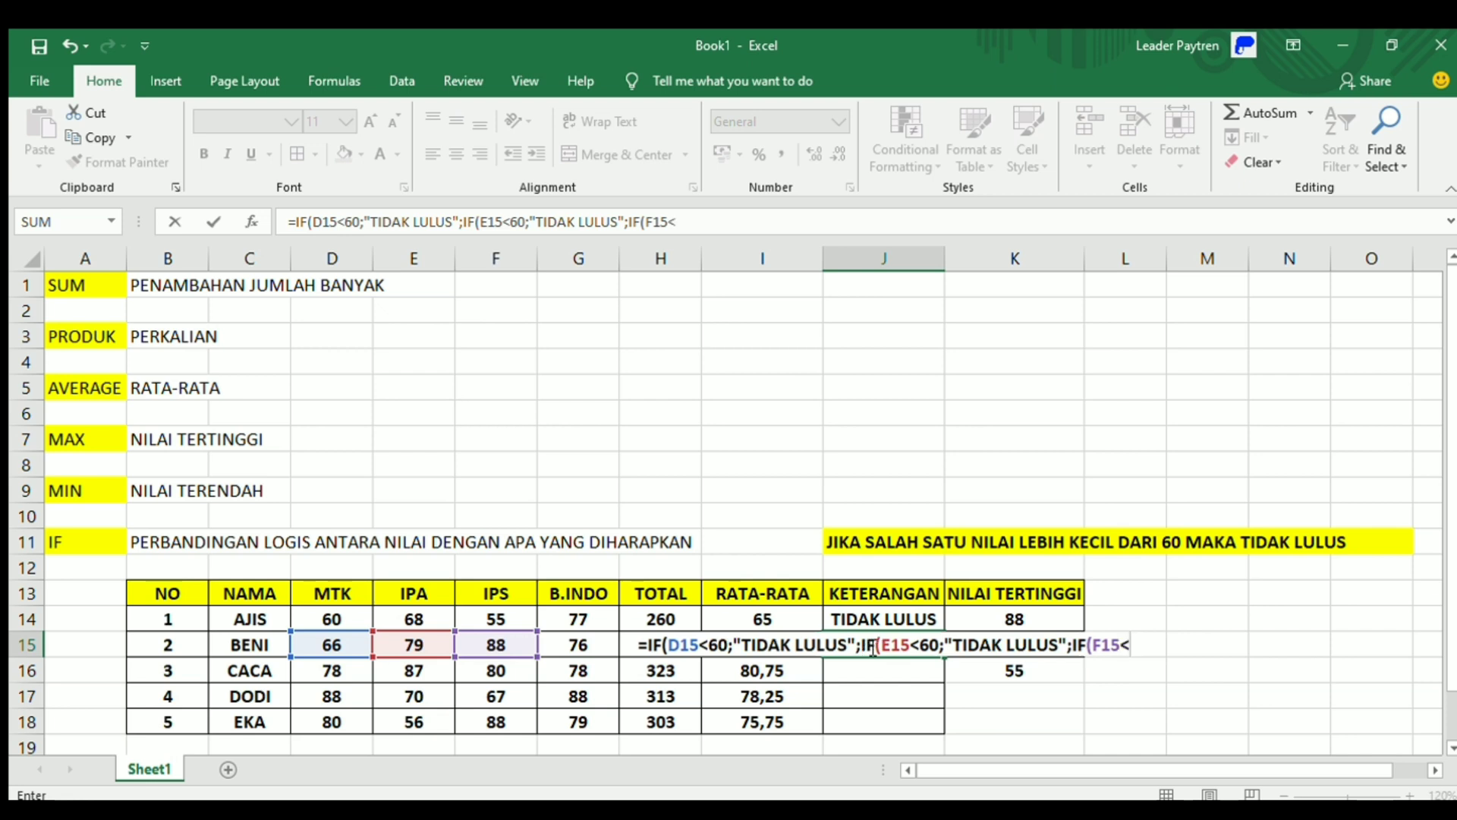
pyautogui.write('60;')
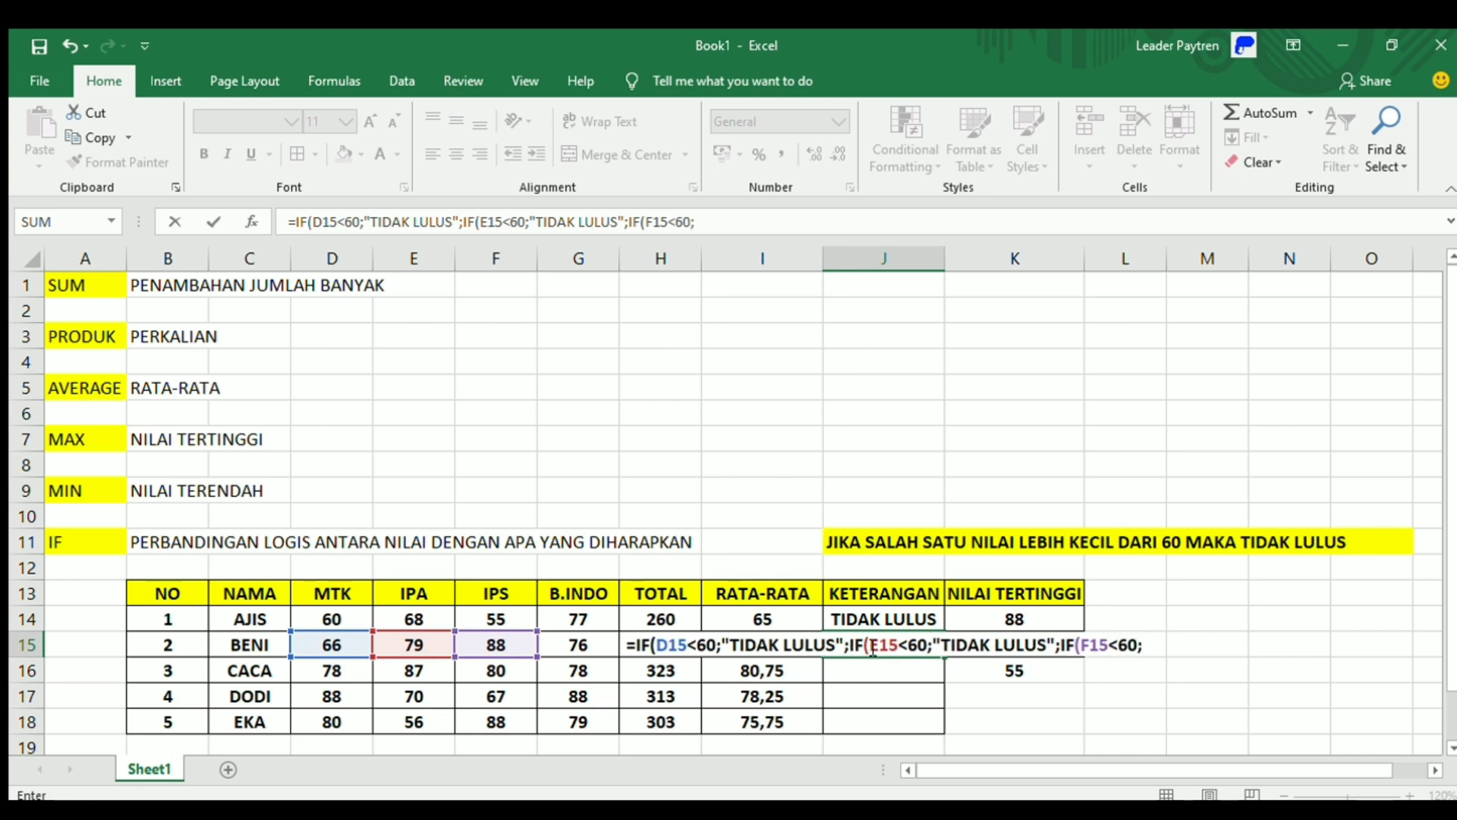
pyautogui.write('"TIDAK')
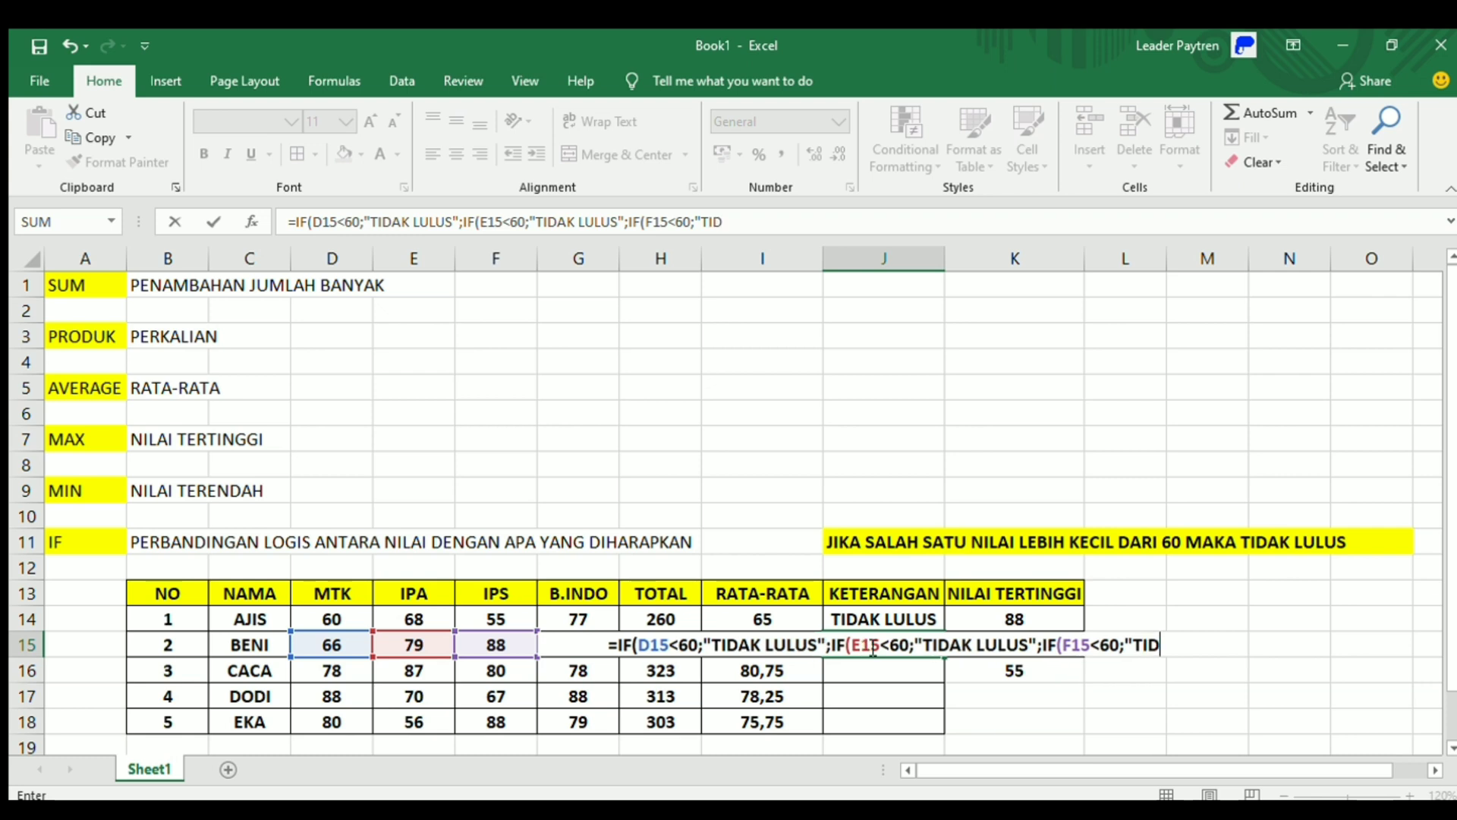
pyautogui.write(' LULUS"')
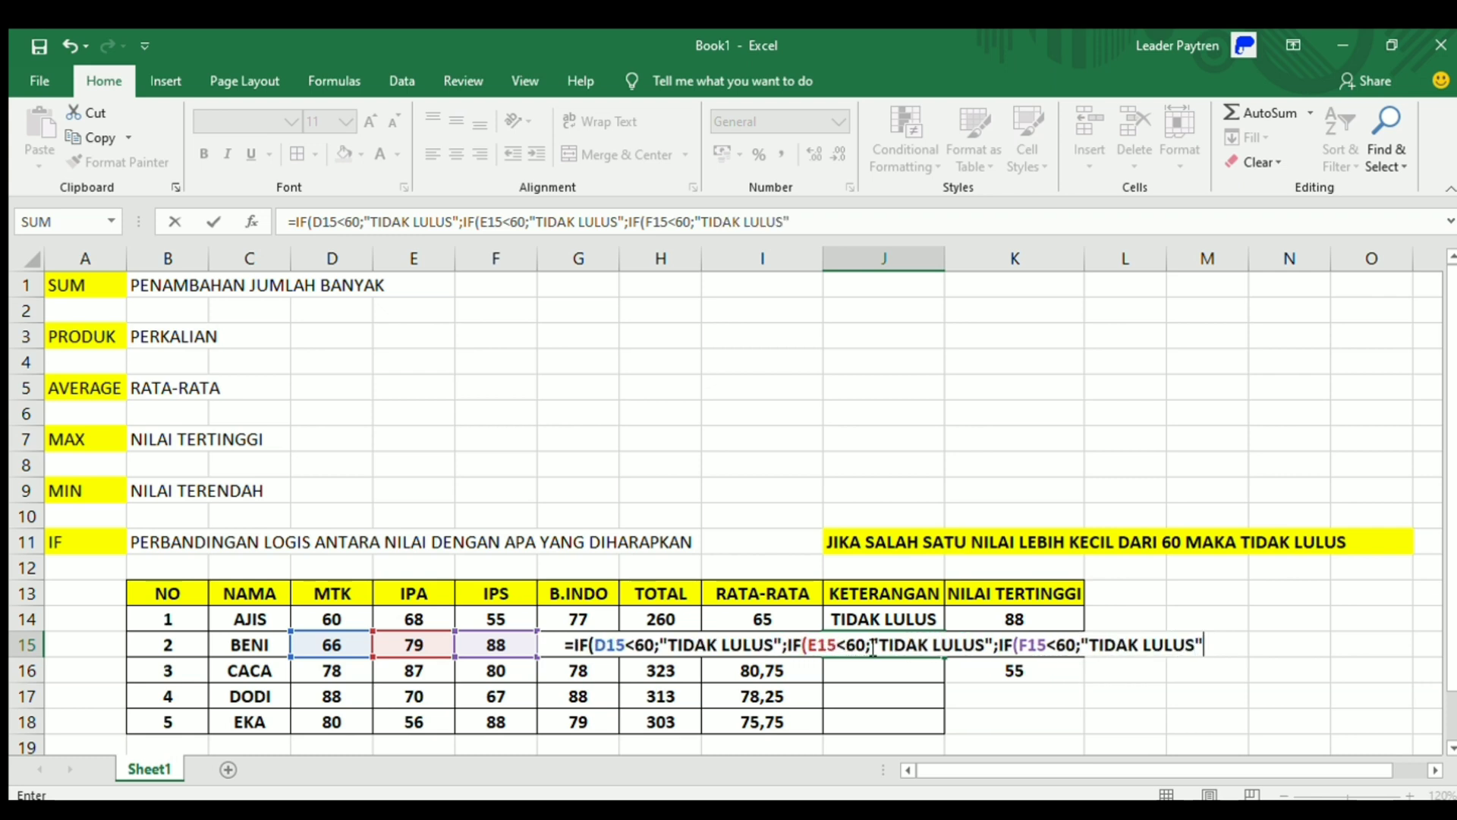
# Extend the open J15 formula with a nested test of the B.INDO score, ;IF(G15<60;"TIDAK LULUS".
pyautogui.write(';I')
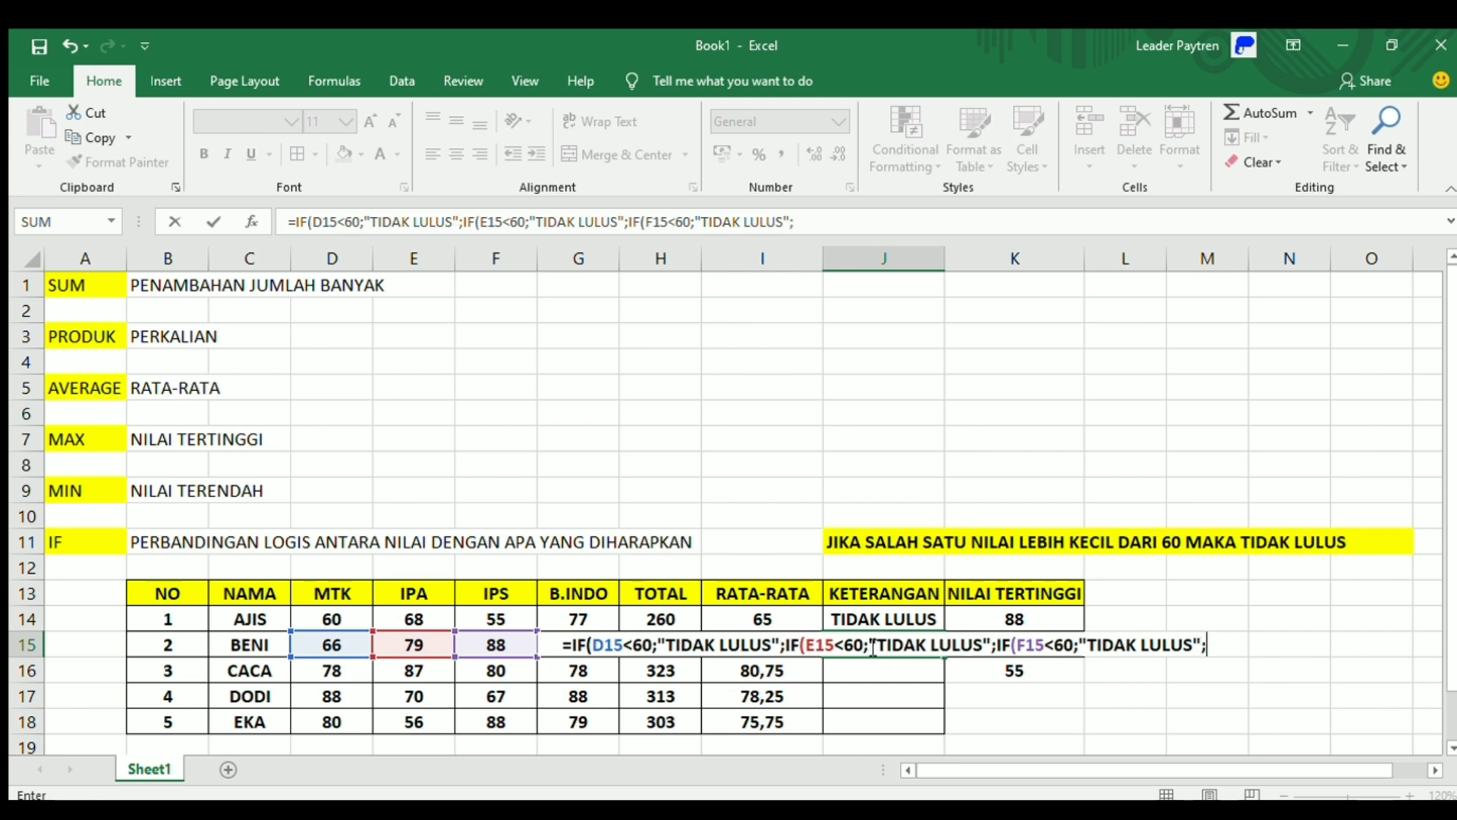
pyautogui.write('F(')
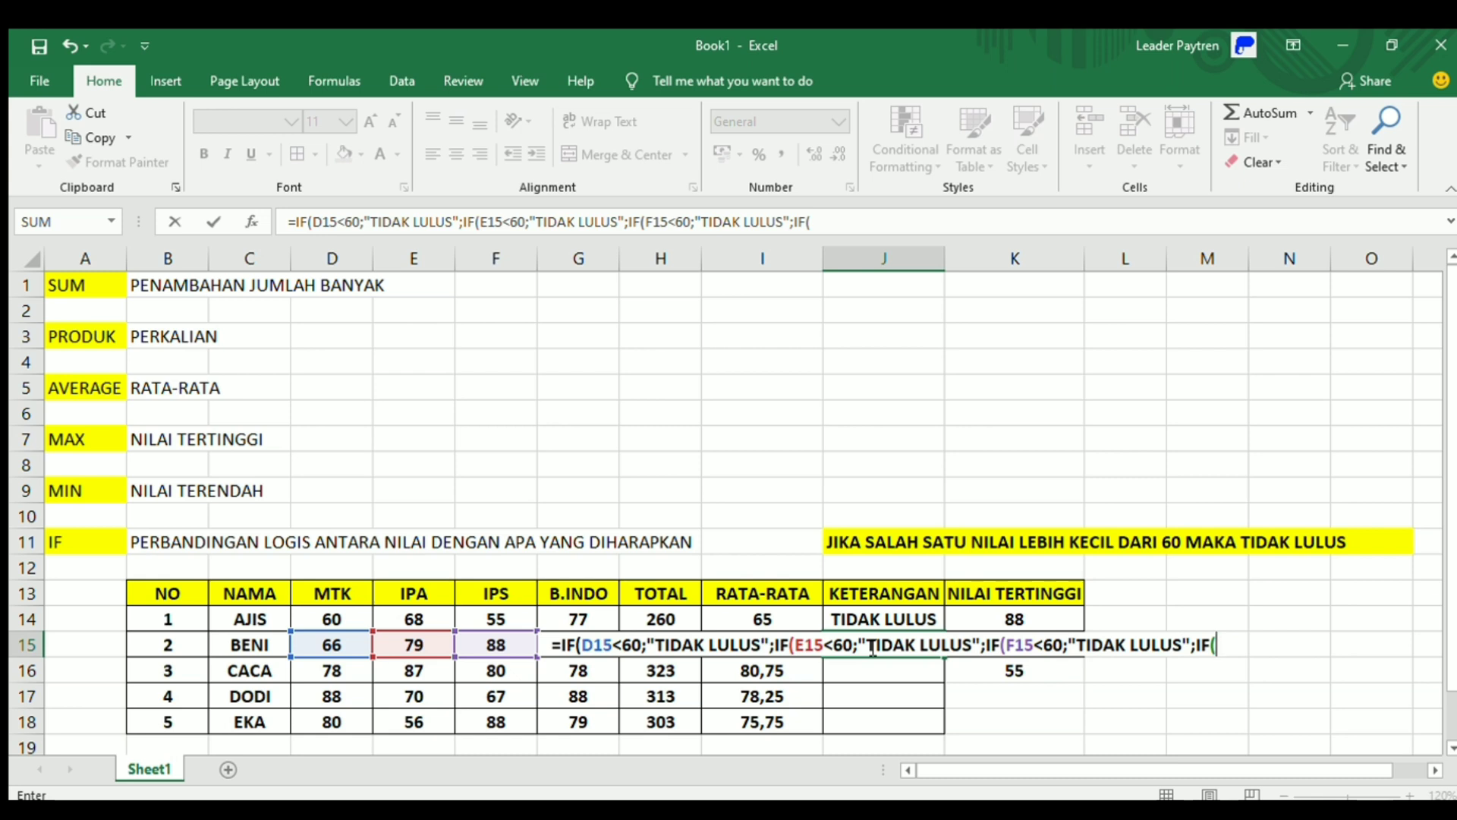
pyautogui.write('G156')
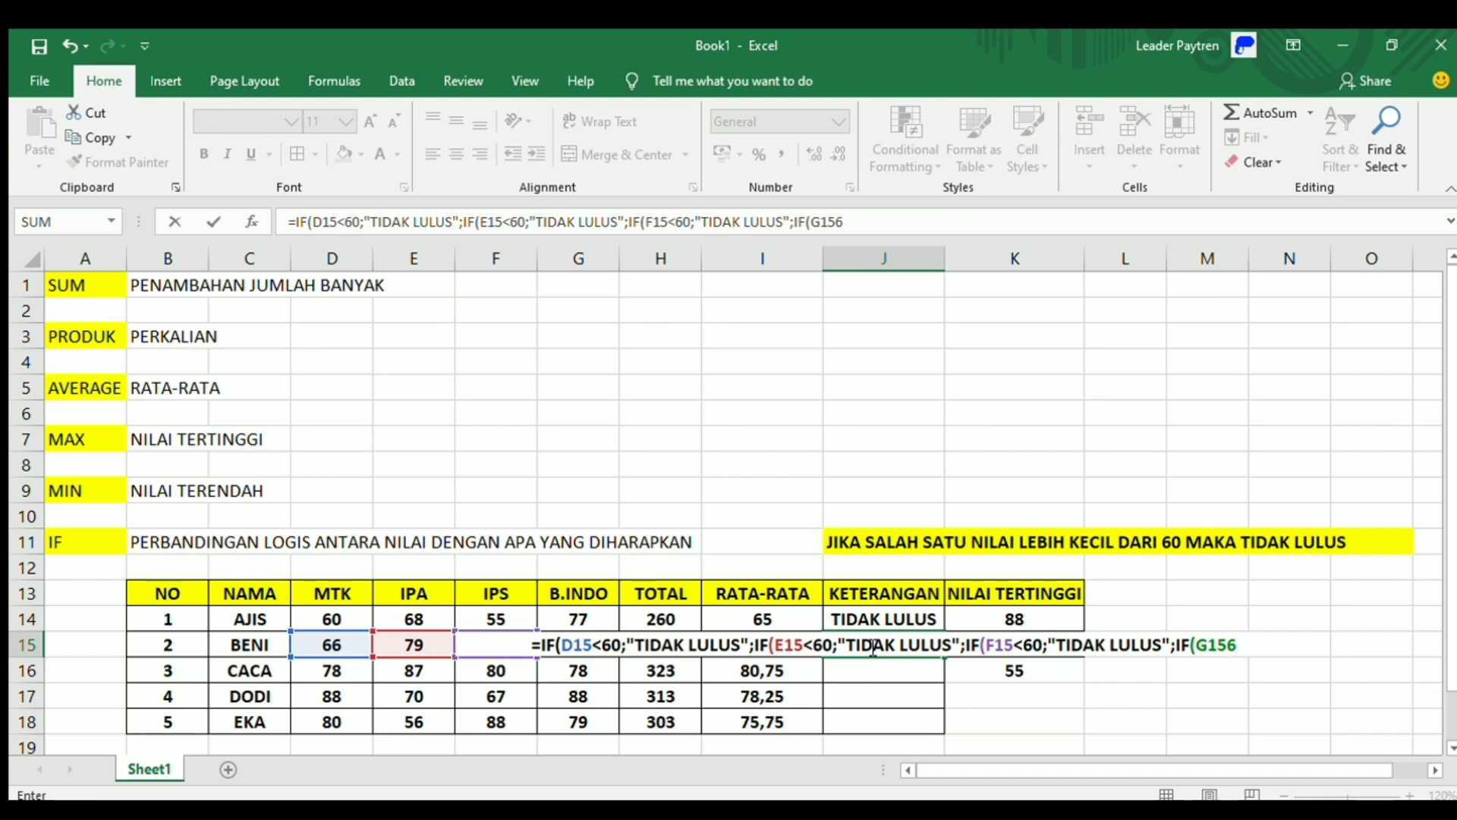
pyautogui.press('BackSpace')
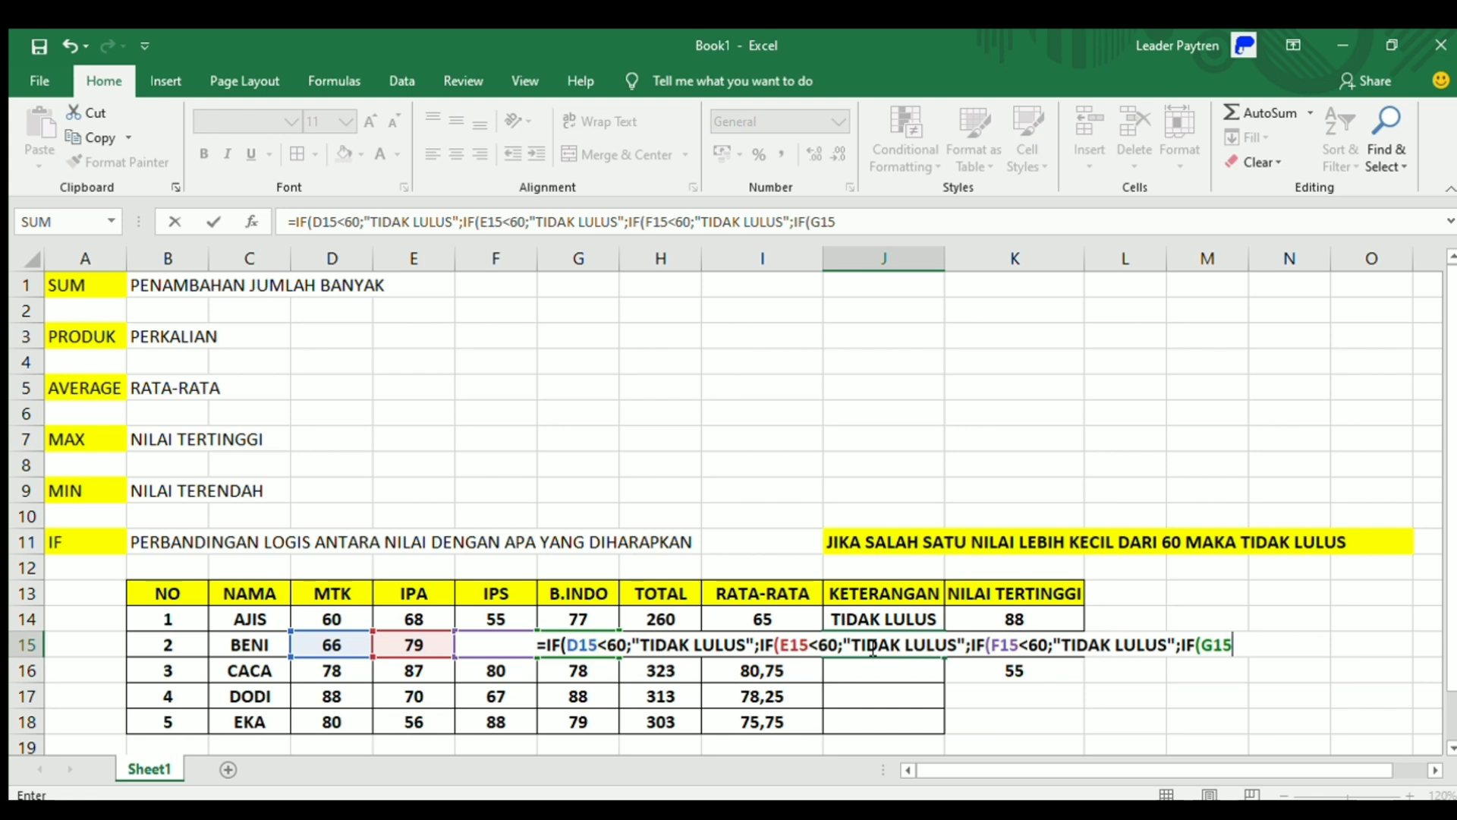
pyautogui.write('60')
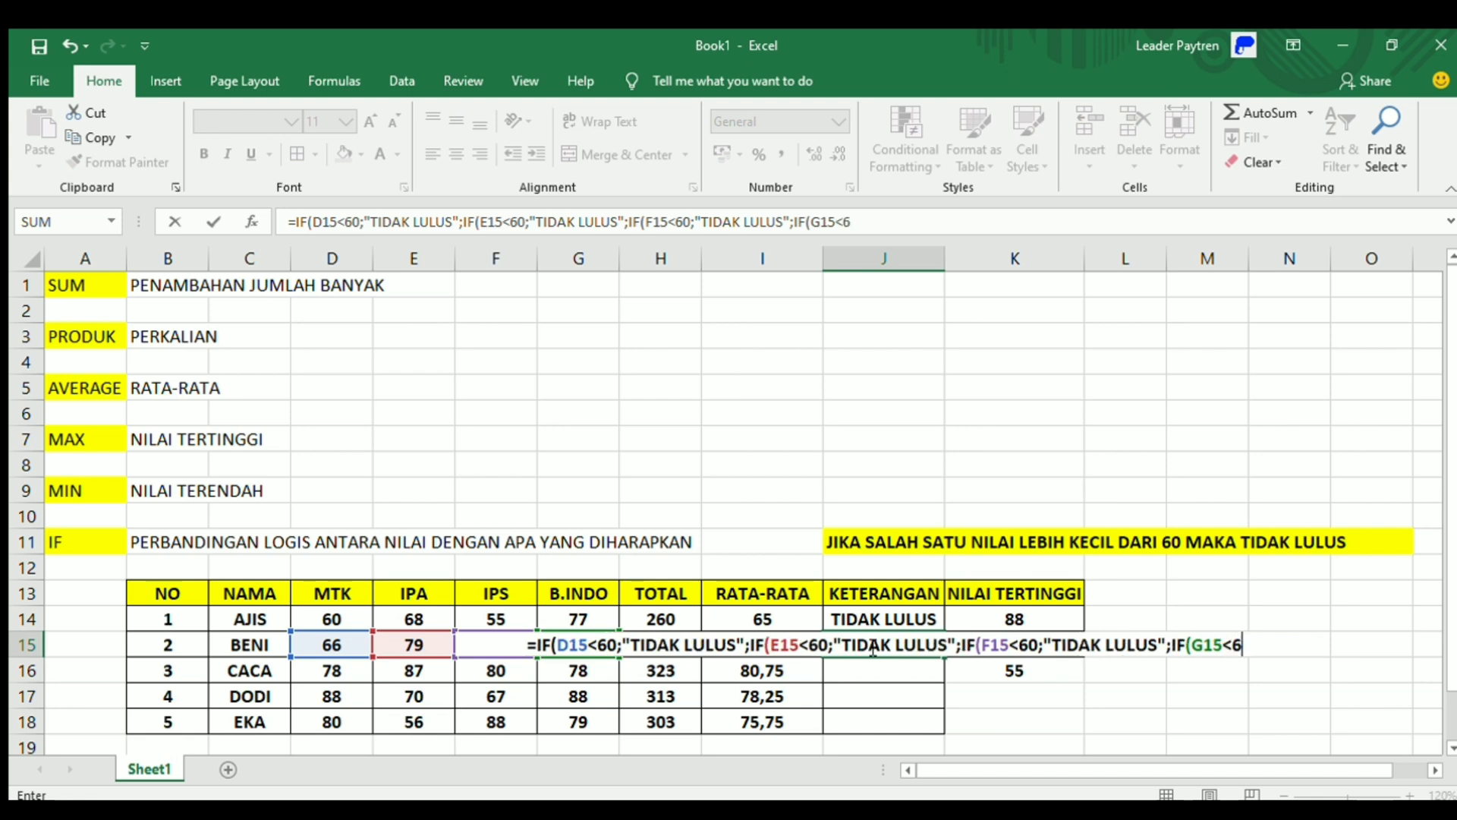
pyautogui.write(';"TIDA')
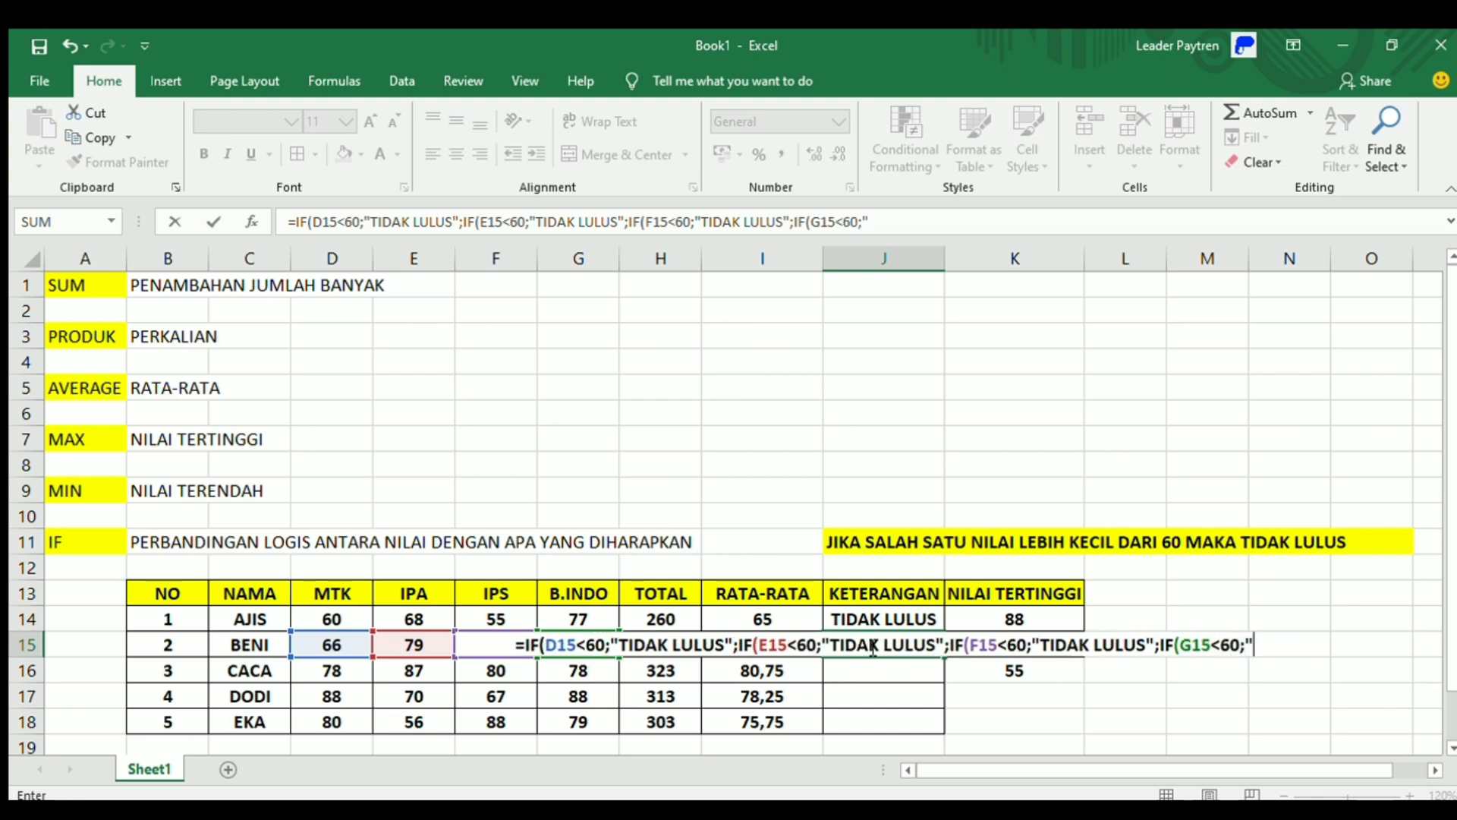
pyautogui.write('K LULUS')
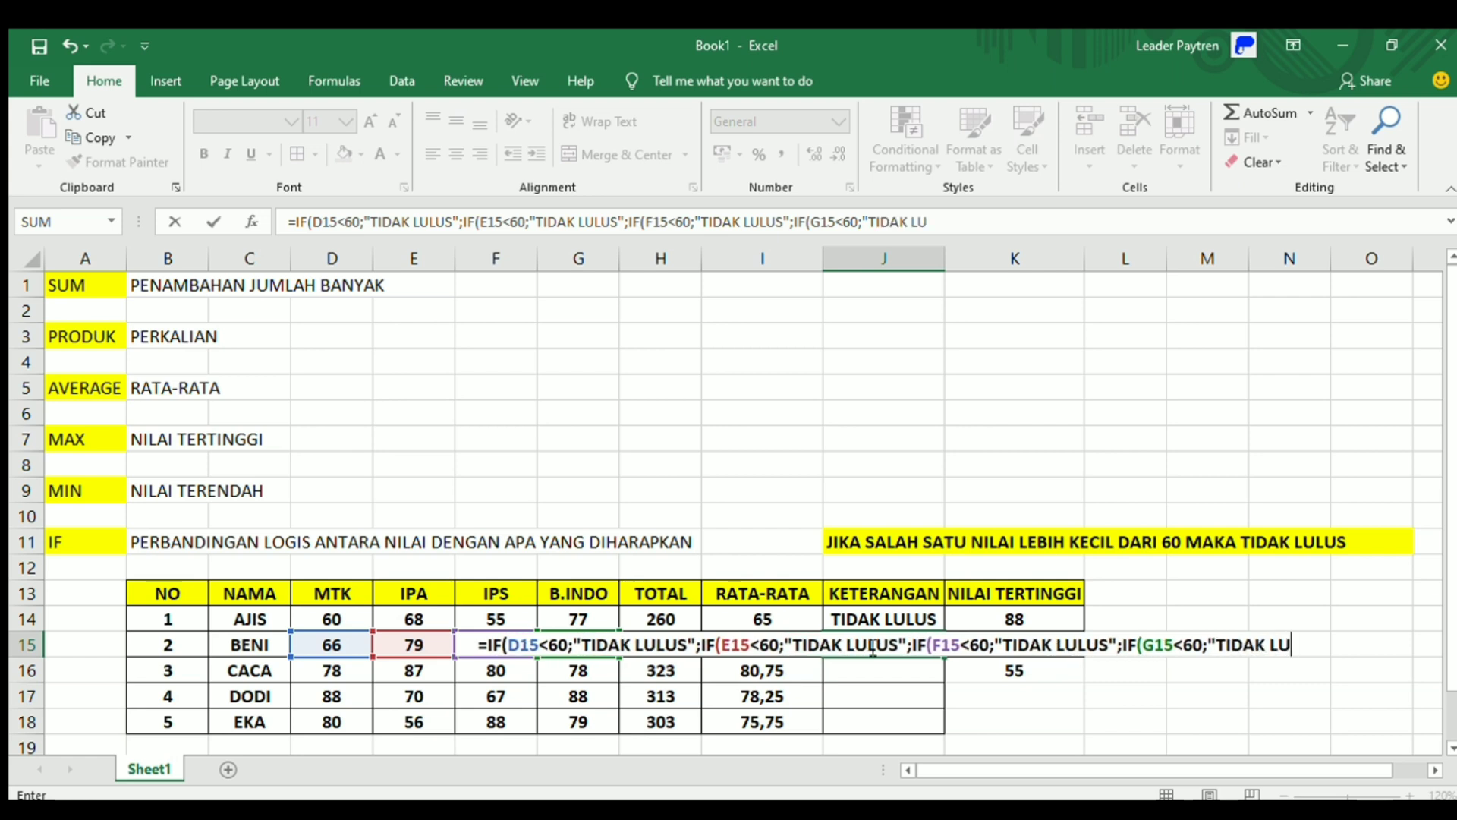
pyautogui.write('"')
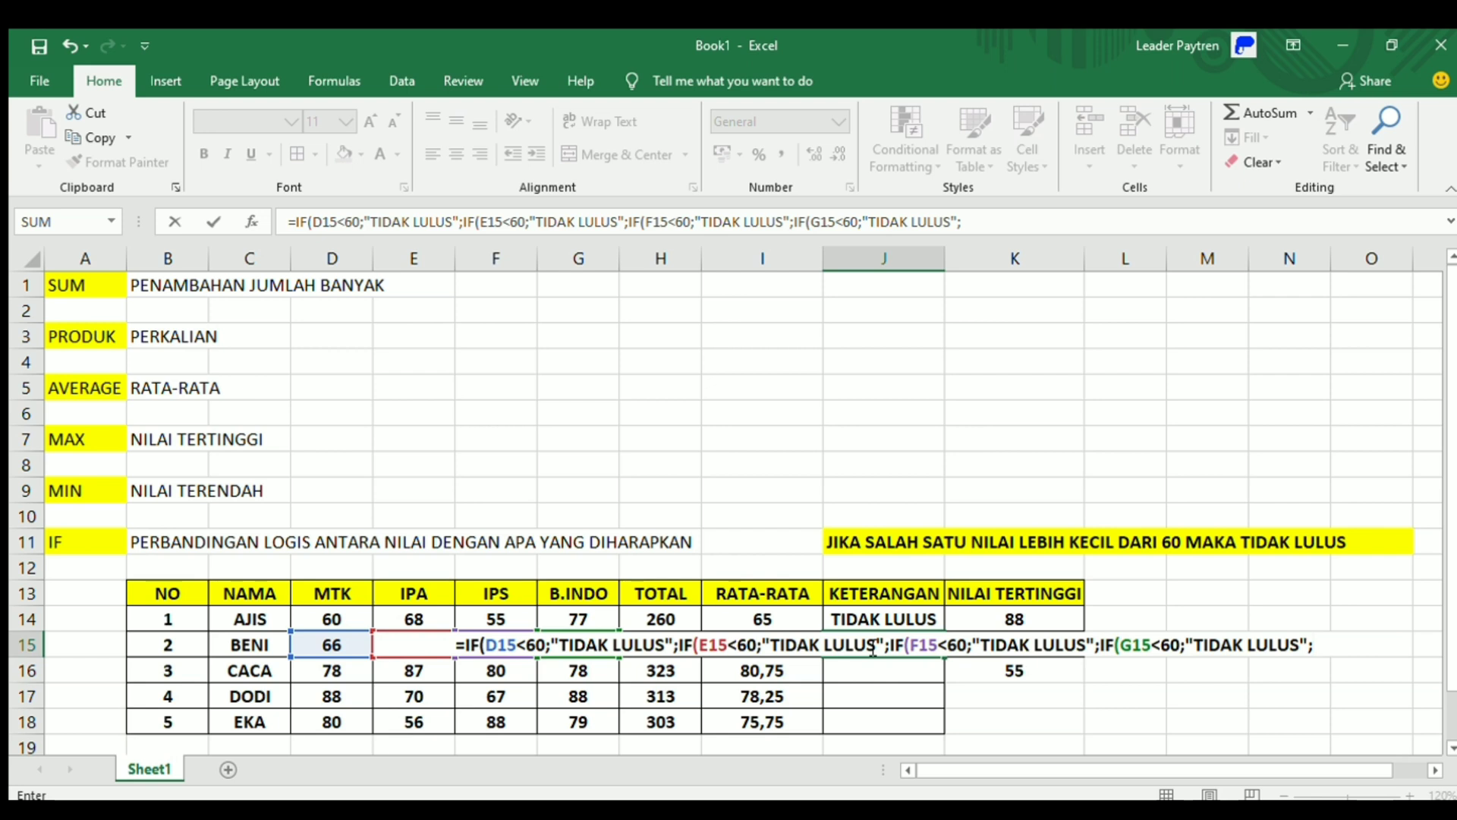
# Complete the J15 formula with ;"LULUS" as the final alternative, close all four IF parentheses and enter it.
pyautogui.write(';"')
pyautogui.write('L;ULU')
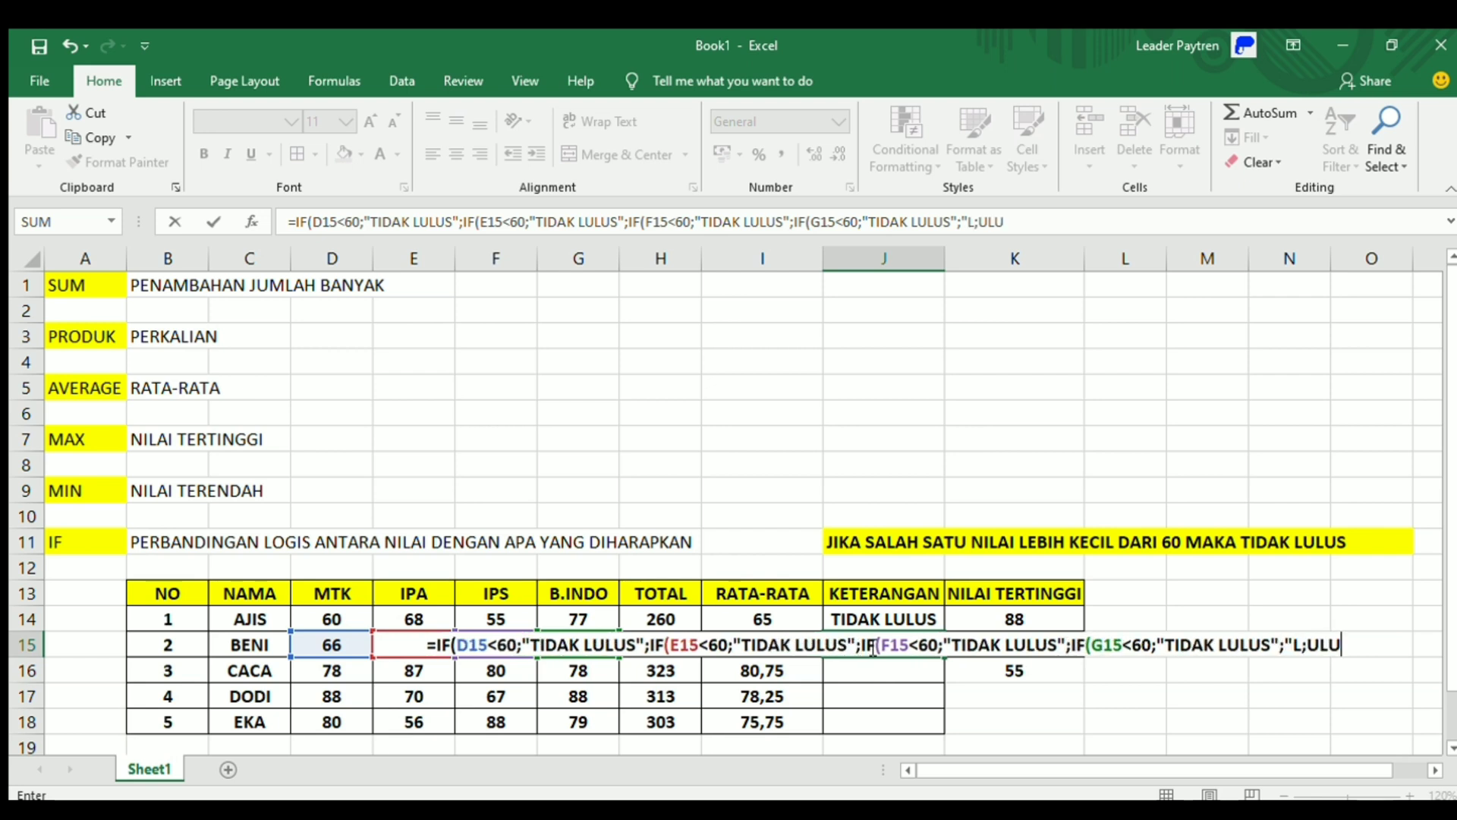
pyautogui.write('S"')
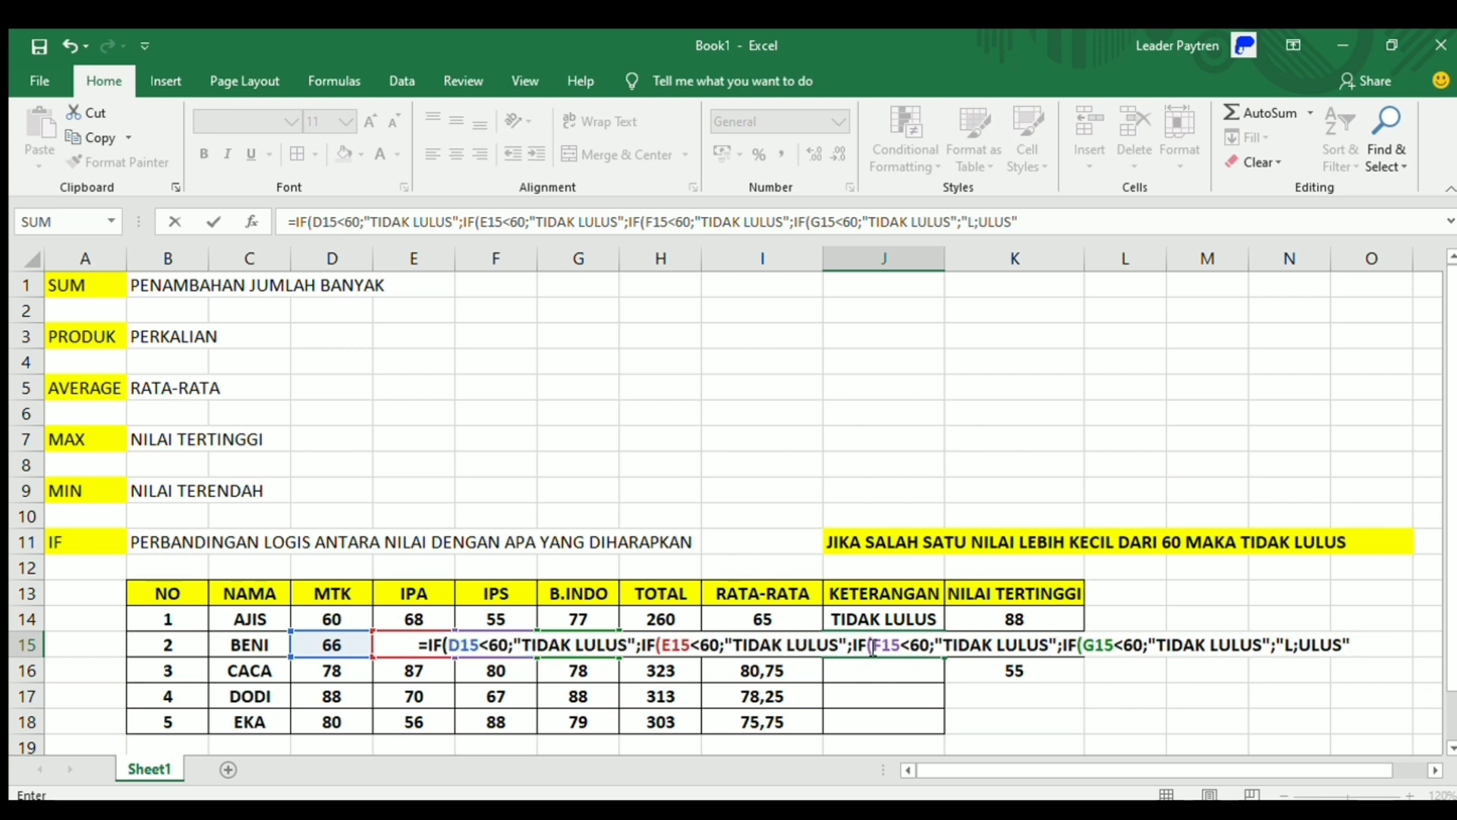
pyautogui.press('BackSpace')
pyautogui.press('BackSpace')
pyautogui.press('BackSpace')
pyautogui.press('BackSpace')
pyautogui.press('BackSpace')
pyautogui.press('BackSpace')
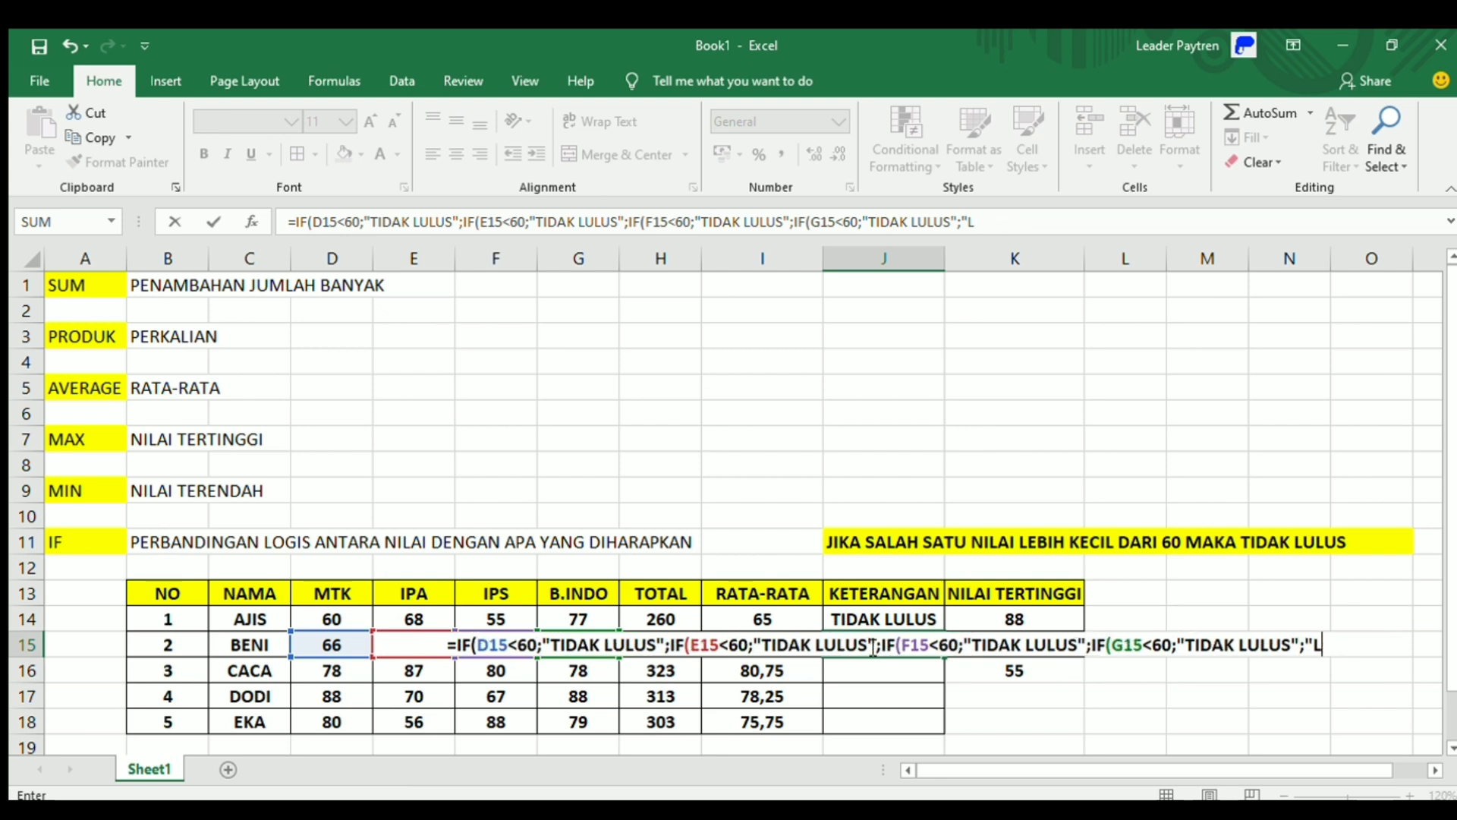
pyautogui.write('U')
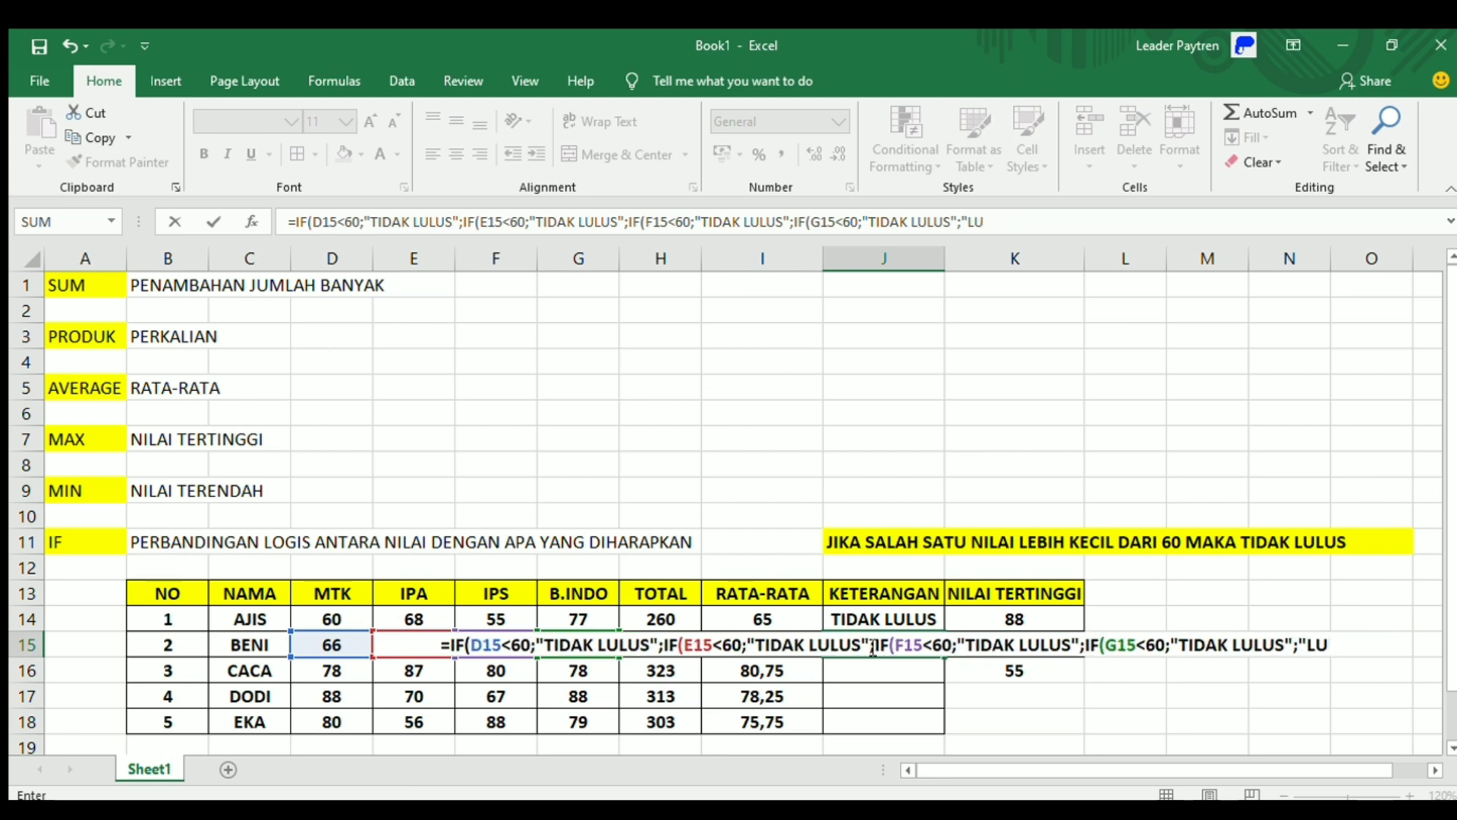
pyautogui.write('LUS')
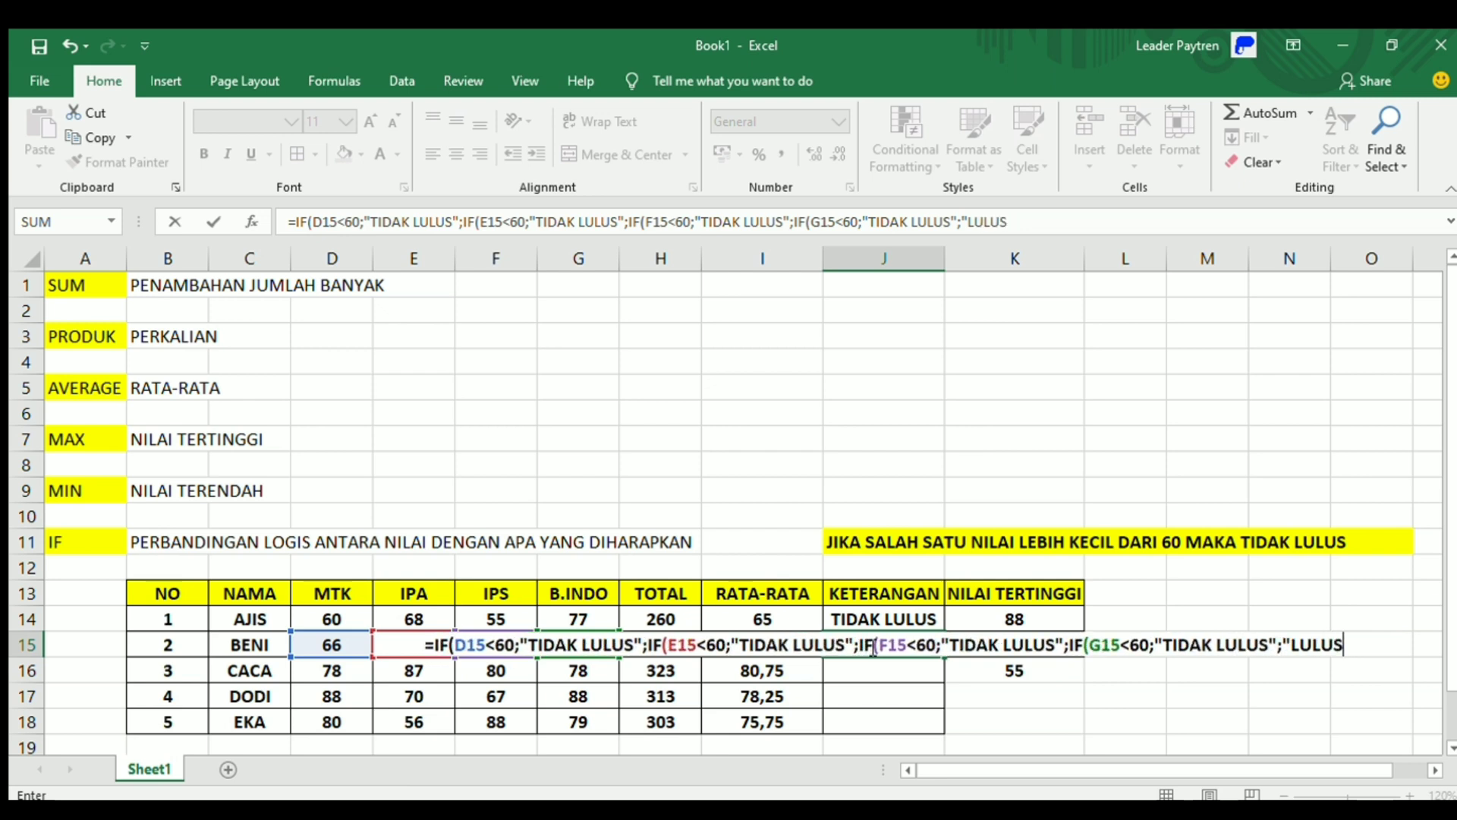
pyautogui.write('"')
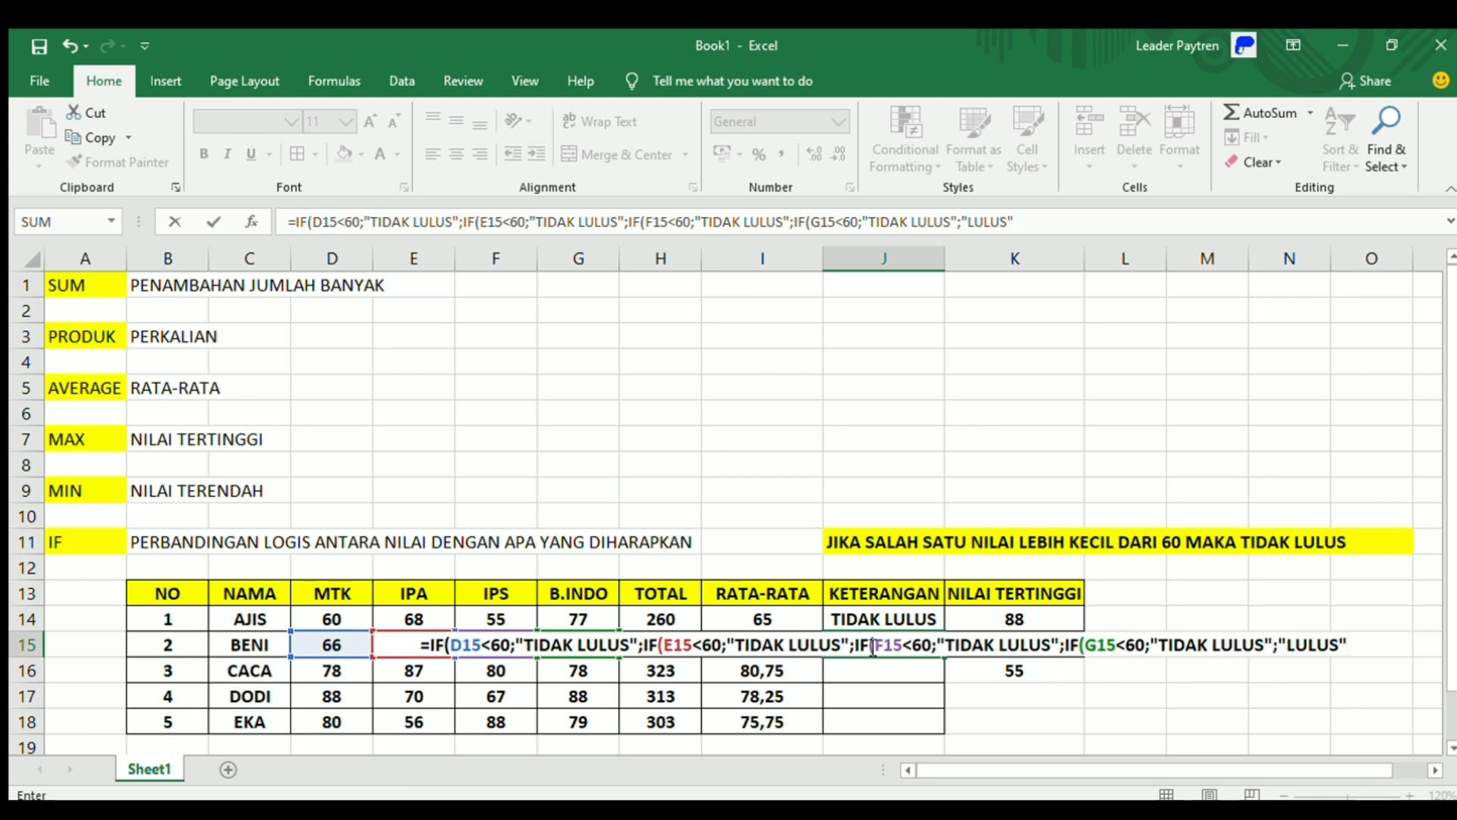
pyautogui.write(')')
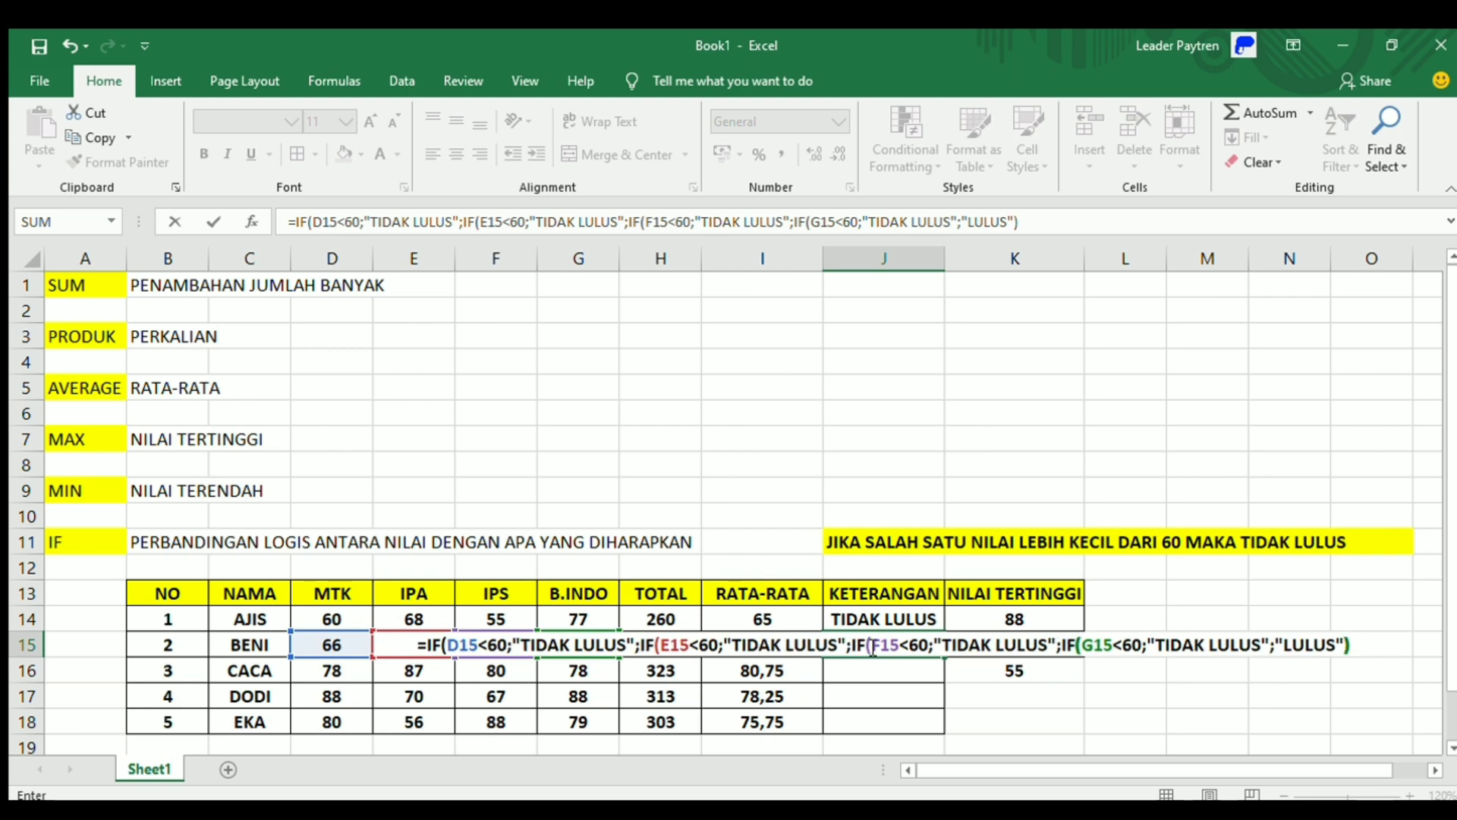
pyautogui.write(')))')
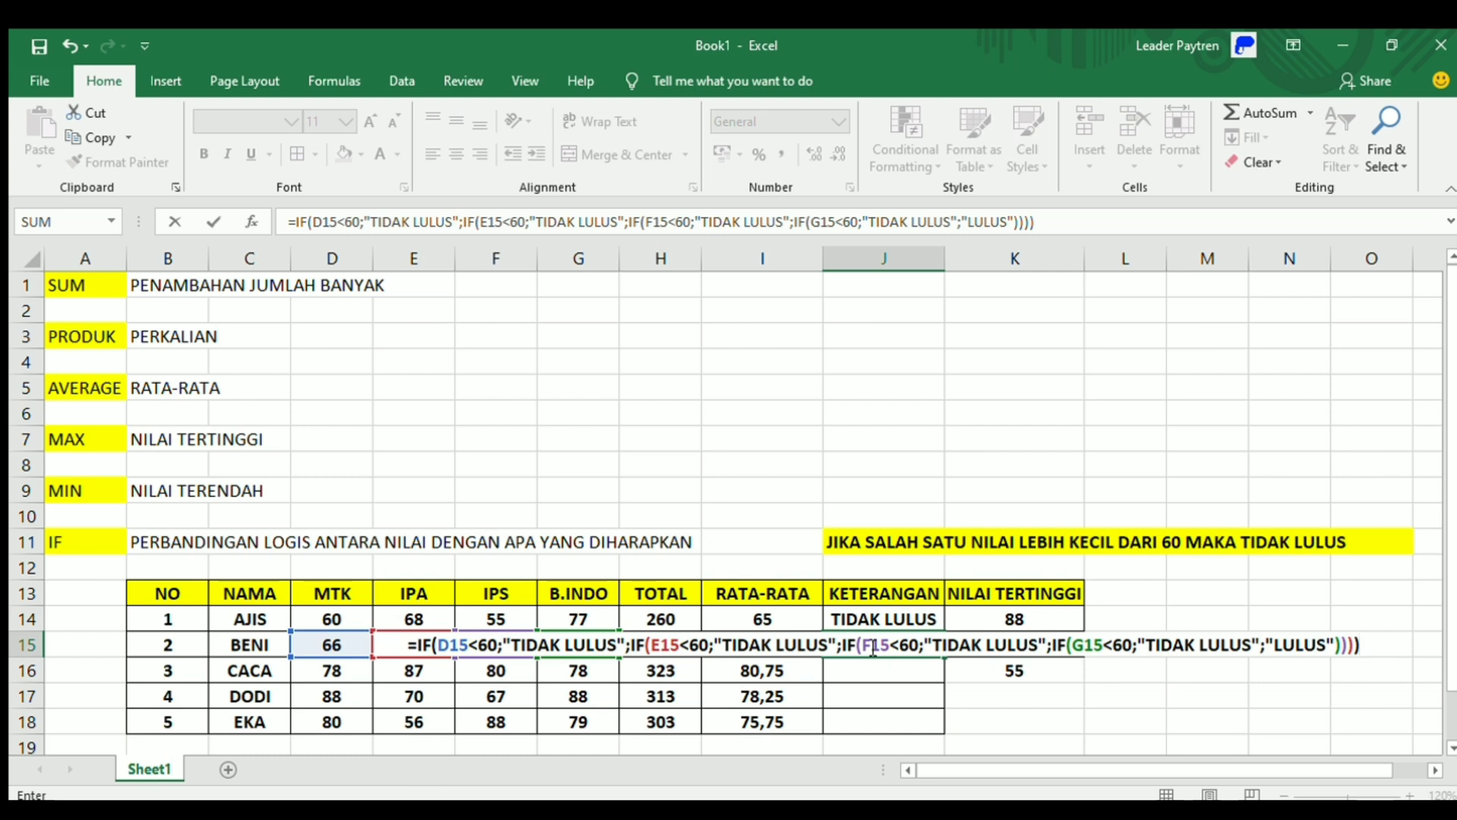
pyautogui.press('Return')
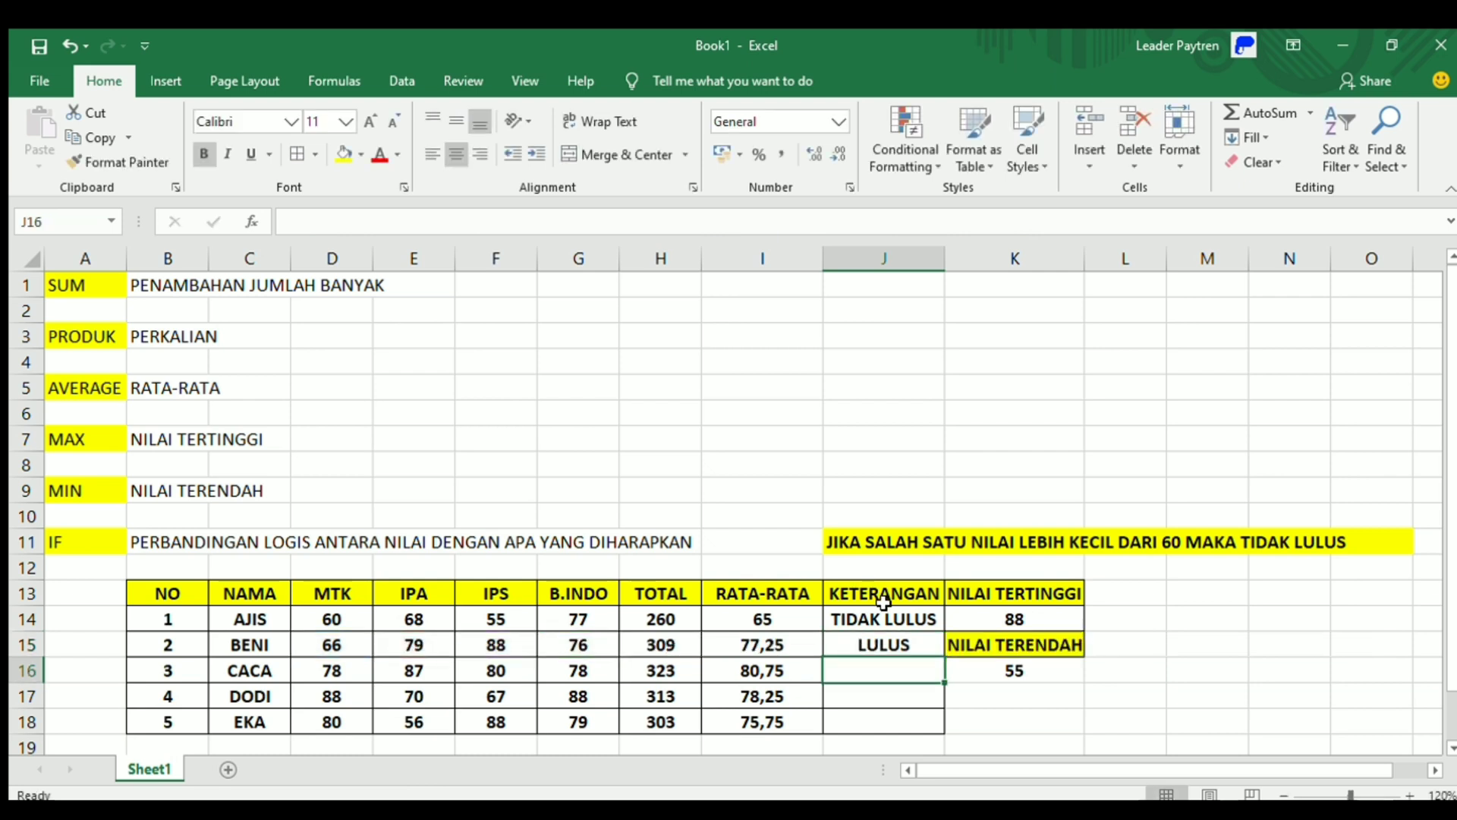
# Fill the KETERANGAN formula from J14 down through J18 for all five students and deselect the range.
pyautogui.click(902, 621)
pyautogui.moveTo(903, 621); pyautogui.dragTo(943, 730)
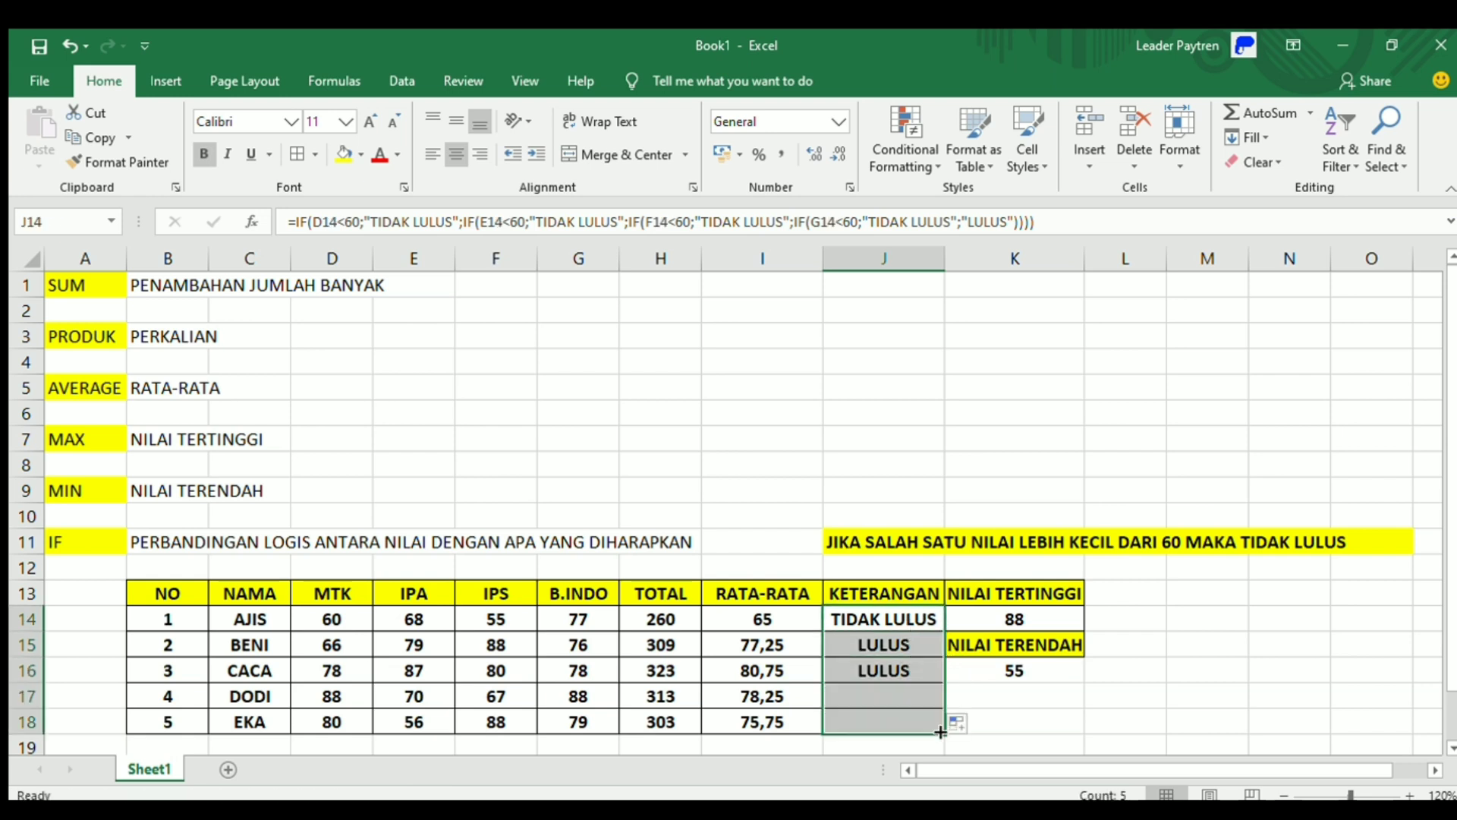
pyautogui.click(1006, 715)
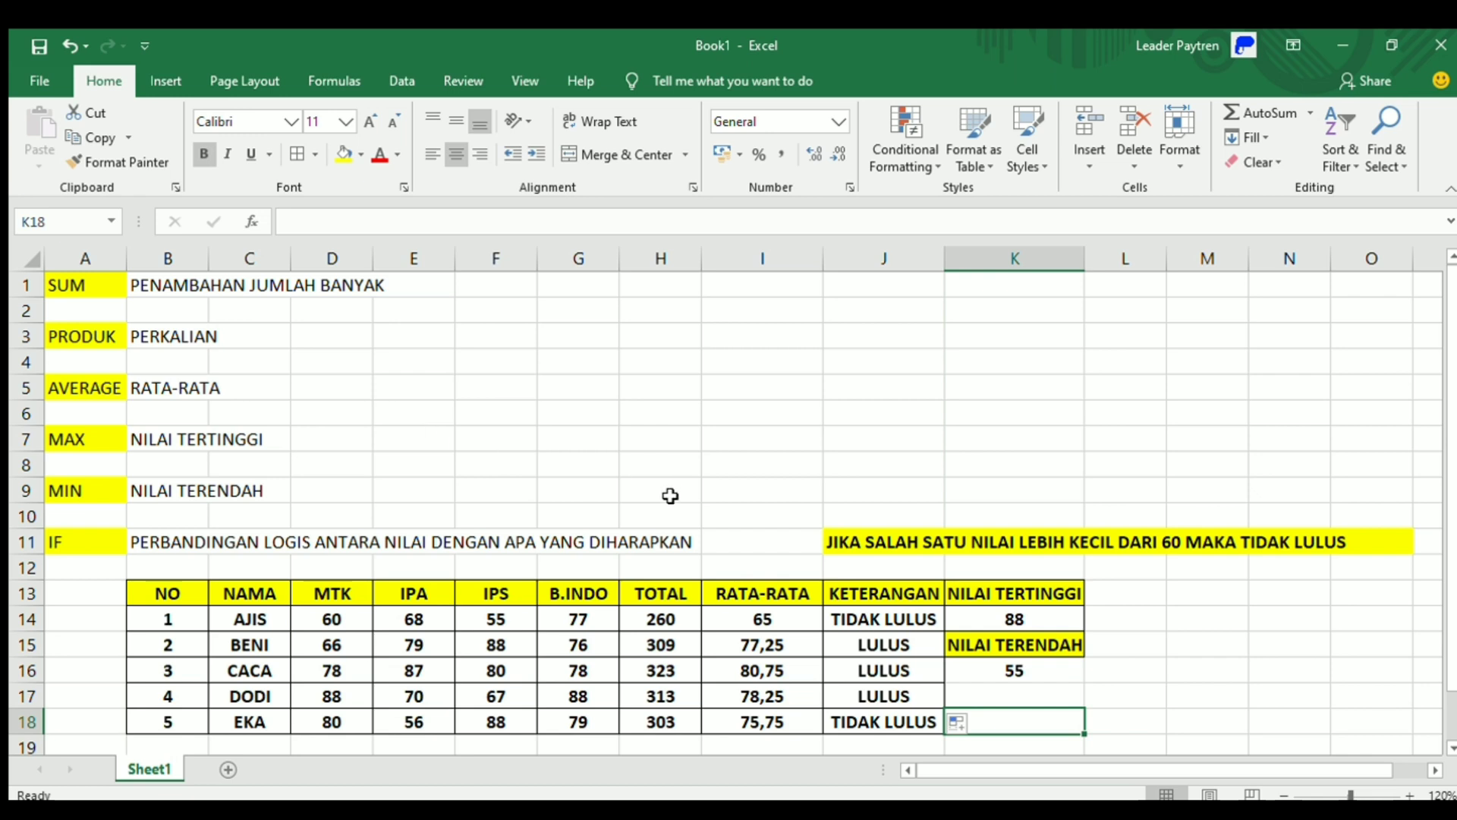
pyautogui.scroll(-1, 672, 490)
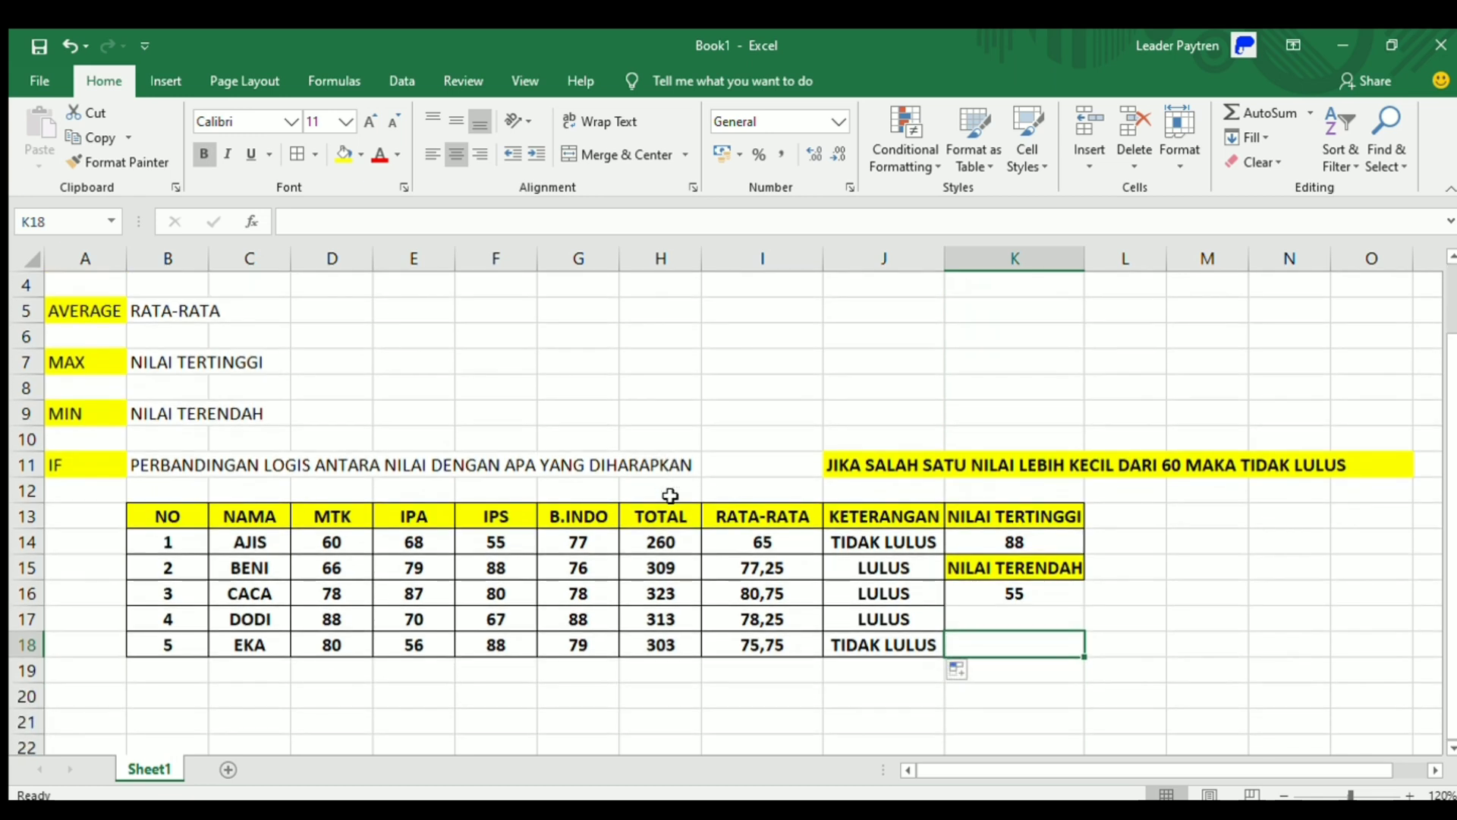
pyautogui.click(251, 678)
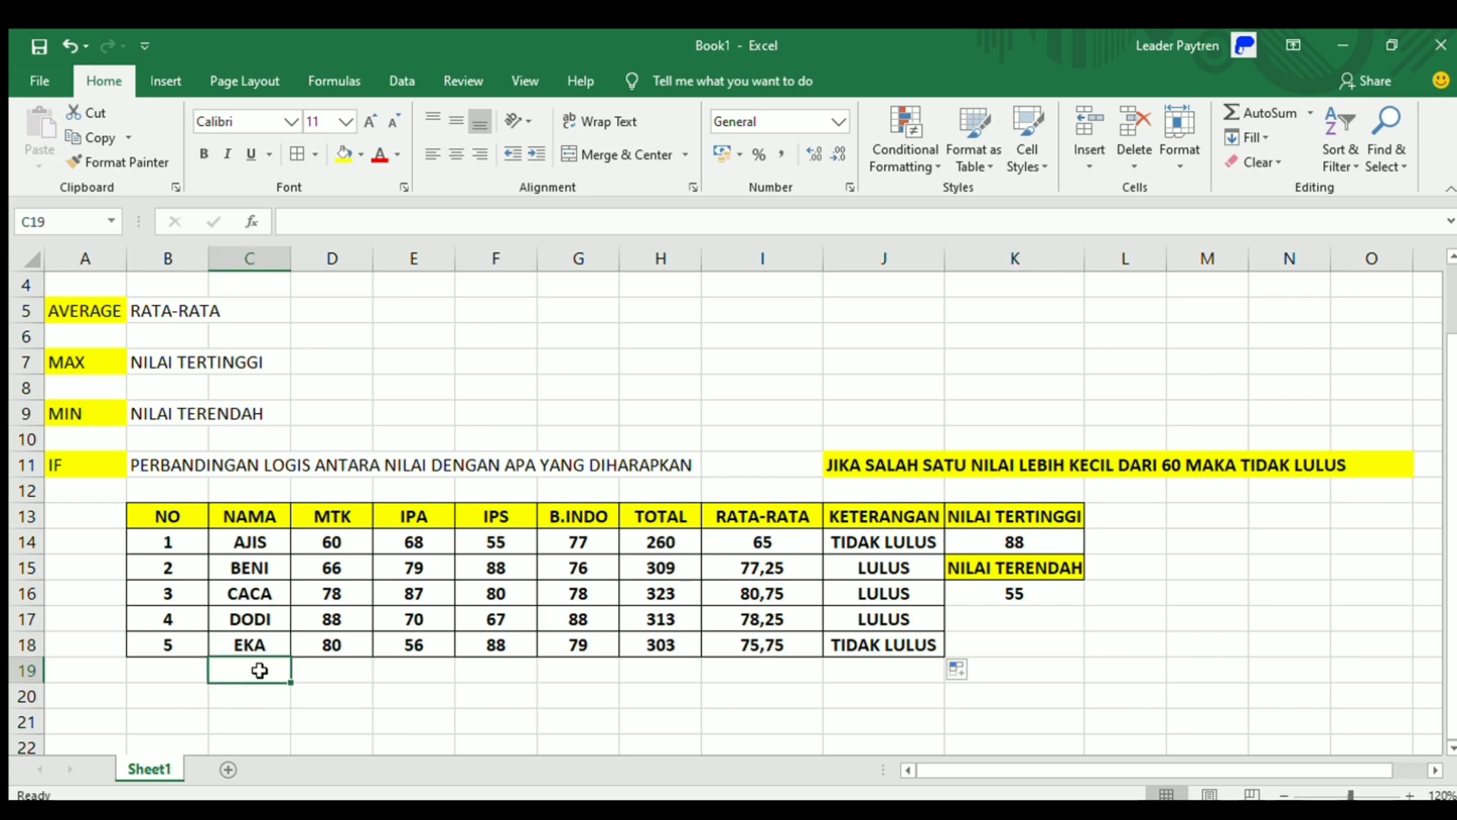